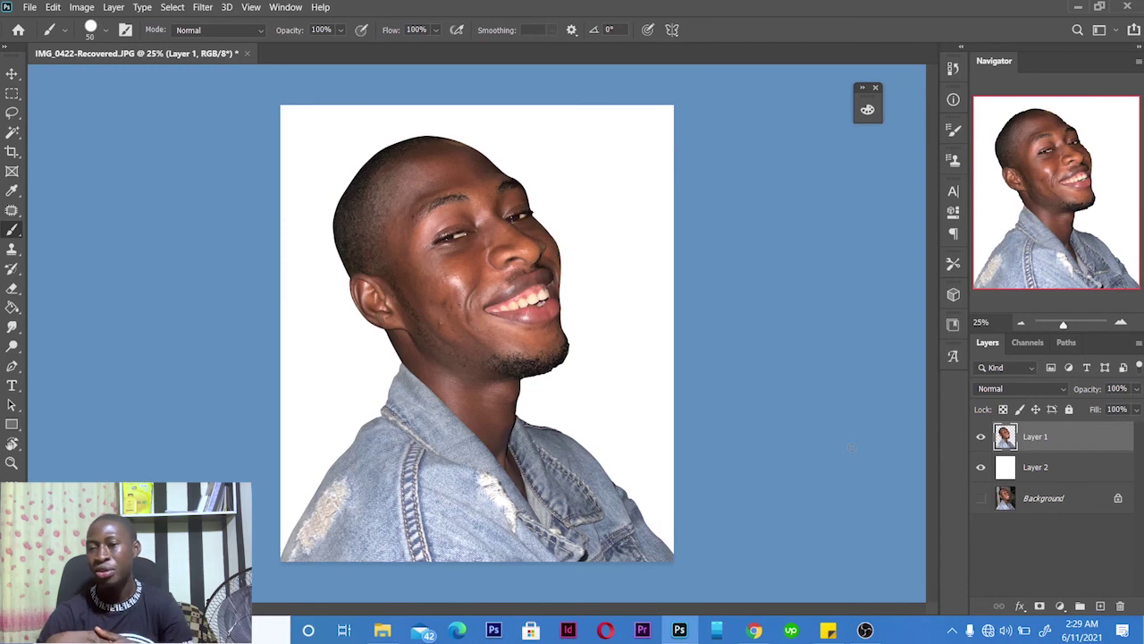
Compare the cut-out portrait with the original photo by toggling the visibility of Layer 1, Layer 2 and Background
click(982, 466)
click(982, 436)
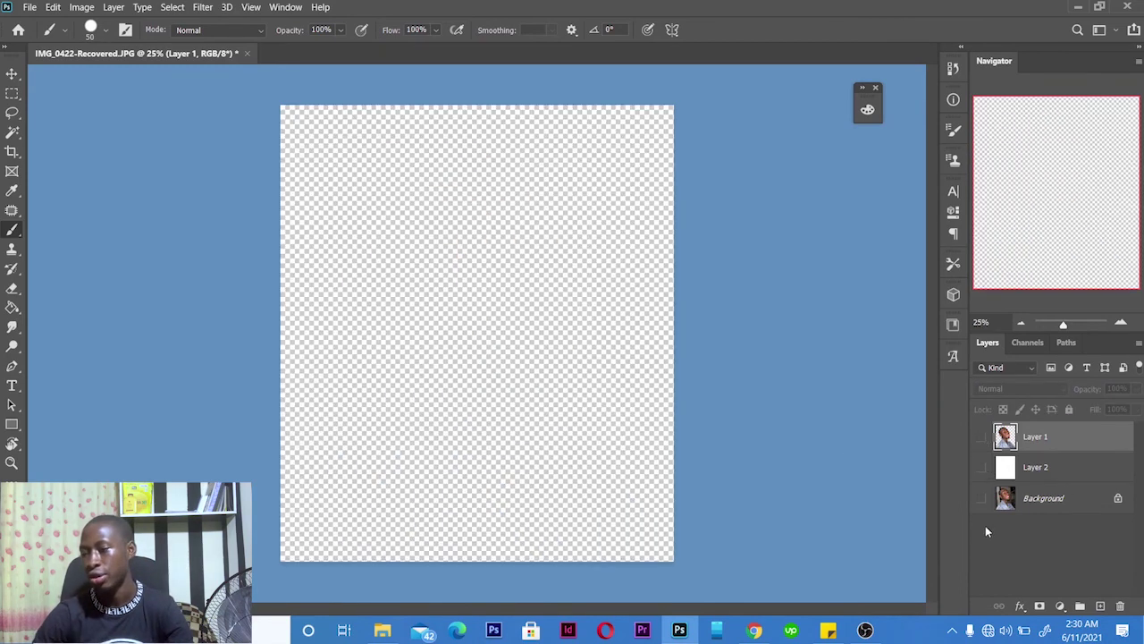
click(980, 498)
click(980, 499)
click(982, 466)
click(982, 436)
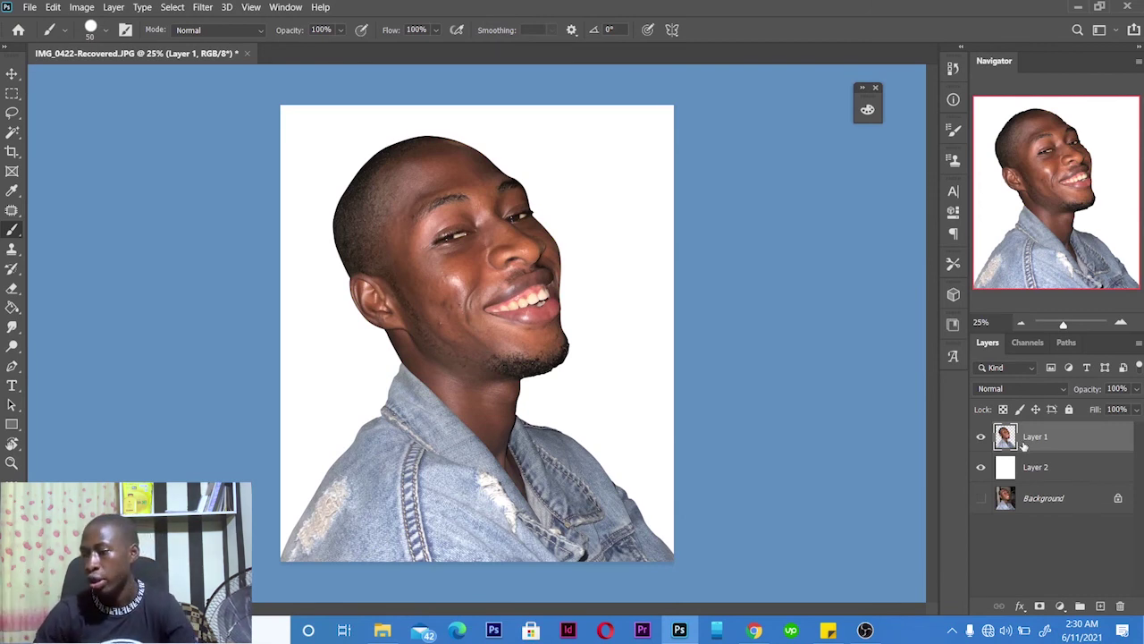
Add a Black & White adjustment layer with the Default preset above Layer 1
click(1059, 606)
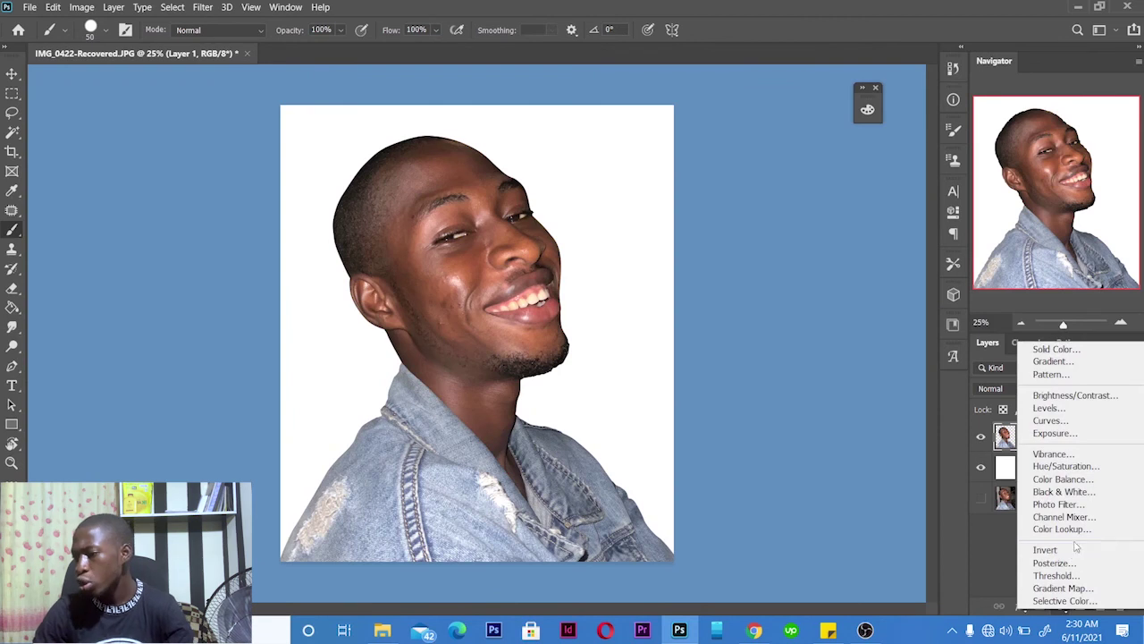
click(1069, 491)
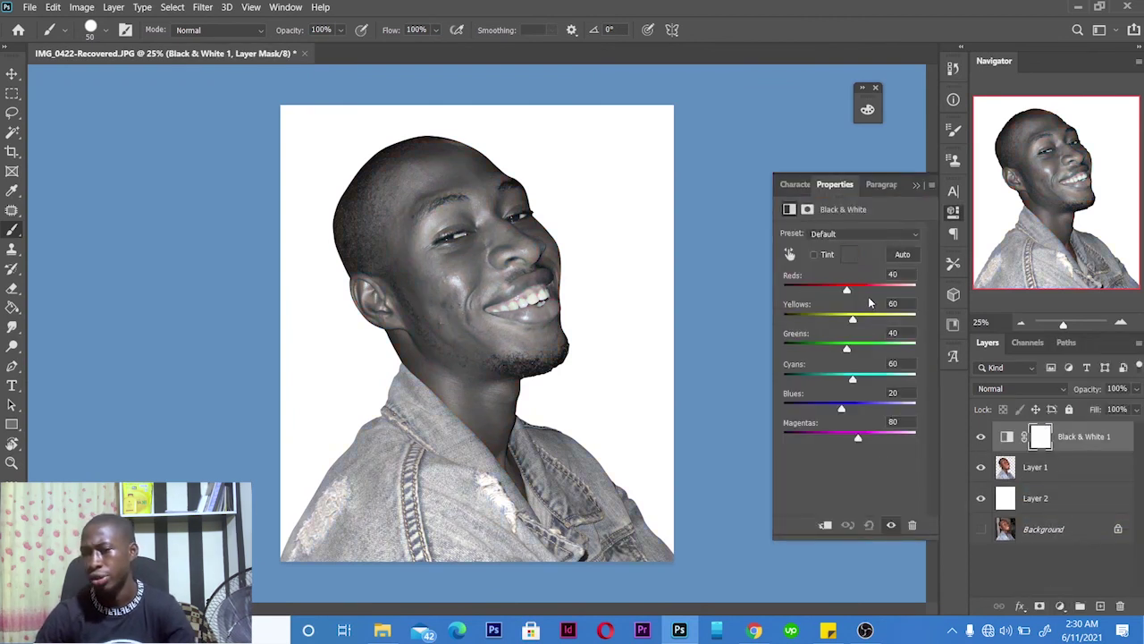
click(919, 186)
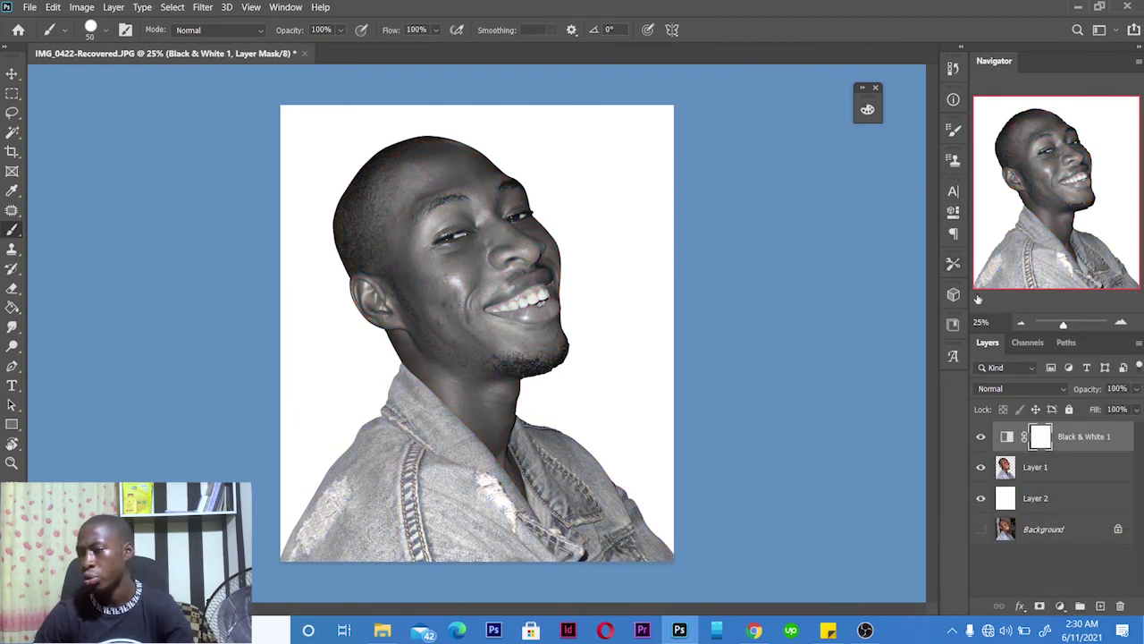
Merge the Black & White adjustment with Layer 1 and give the merged layer a mask inverted to black
click(1071, 472)
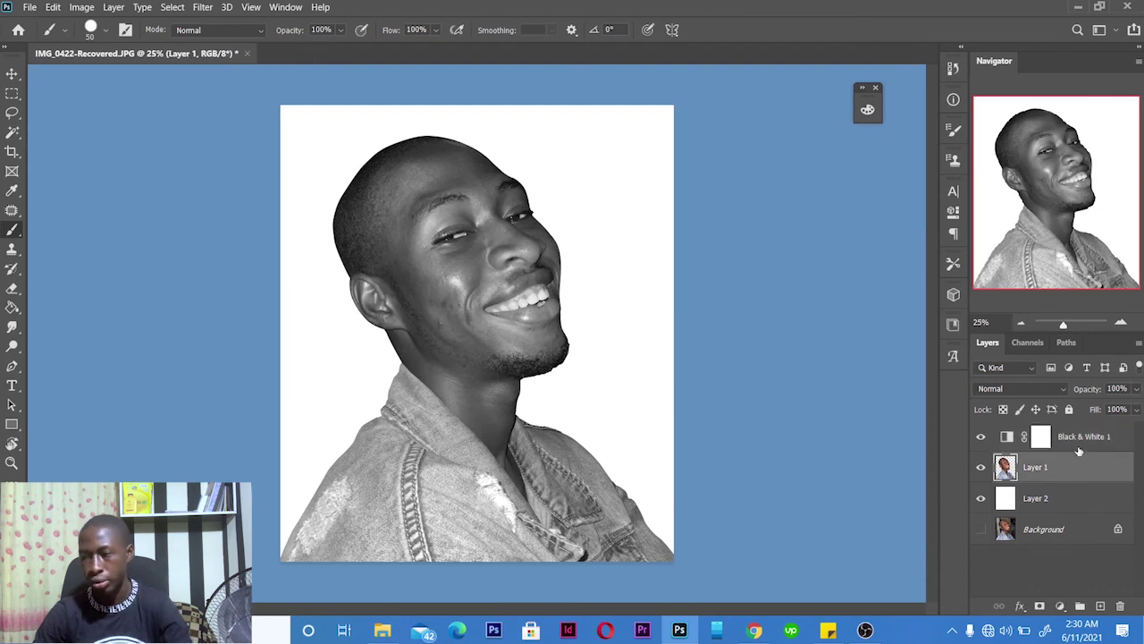
shift+click(1079, 449)
key(ctrl+e)
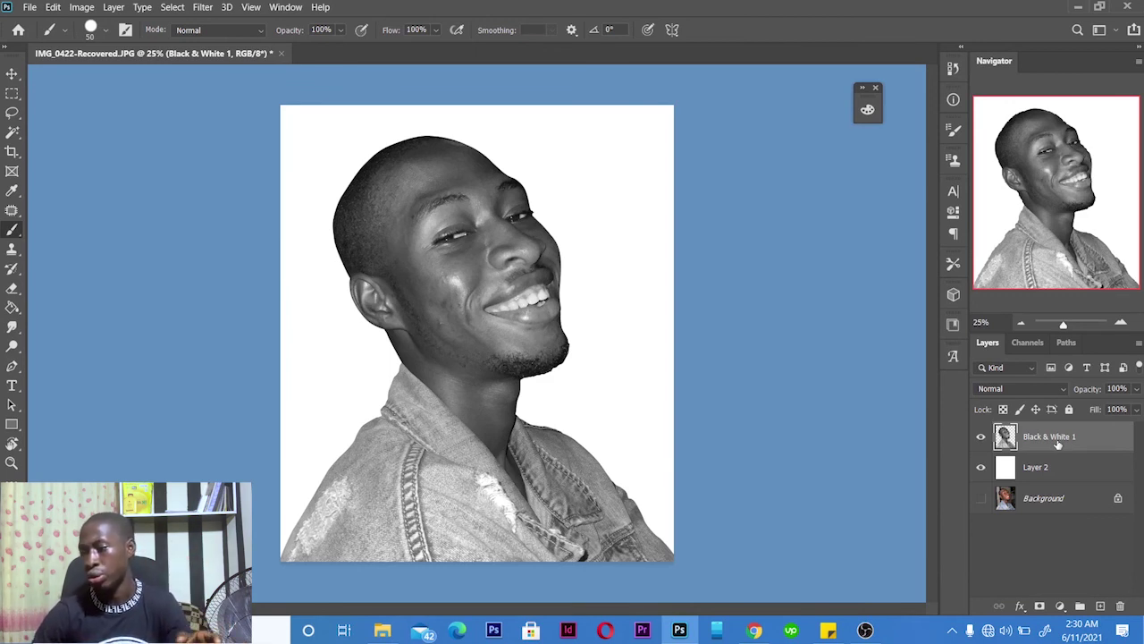
click(1040, 608)
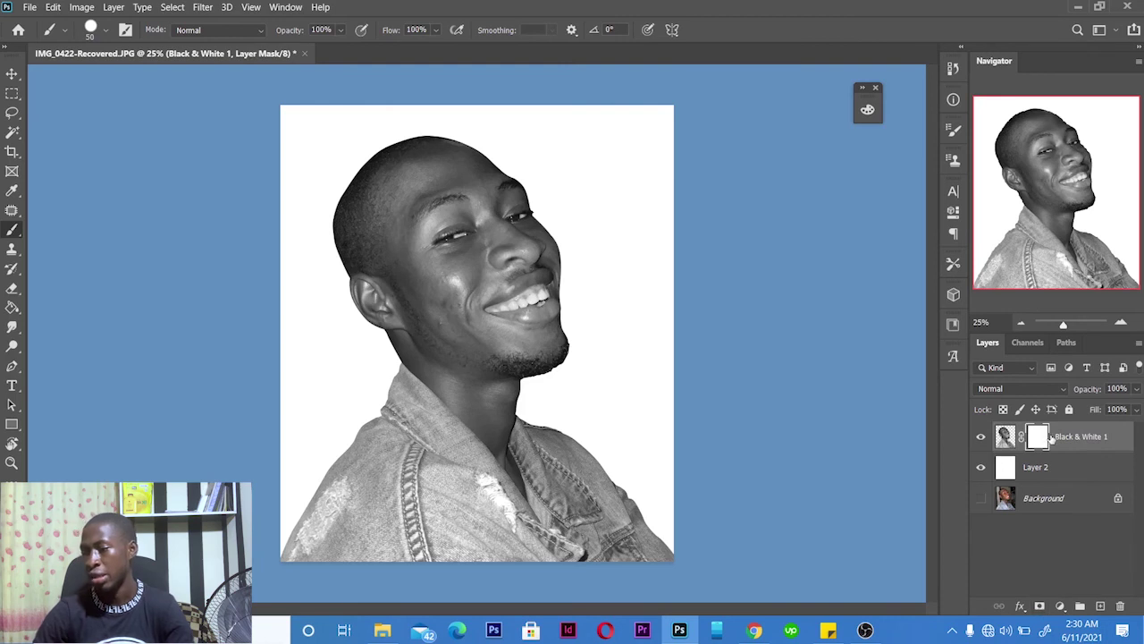
key(ctrl+i)
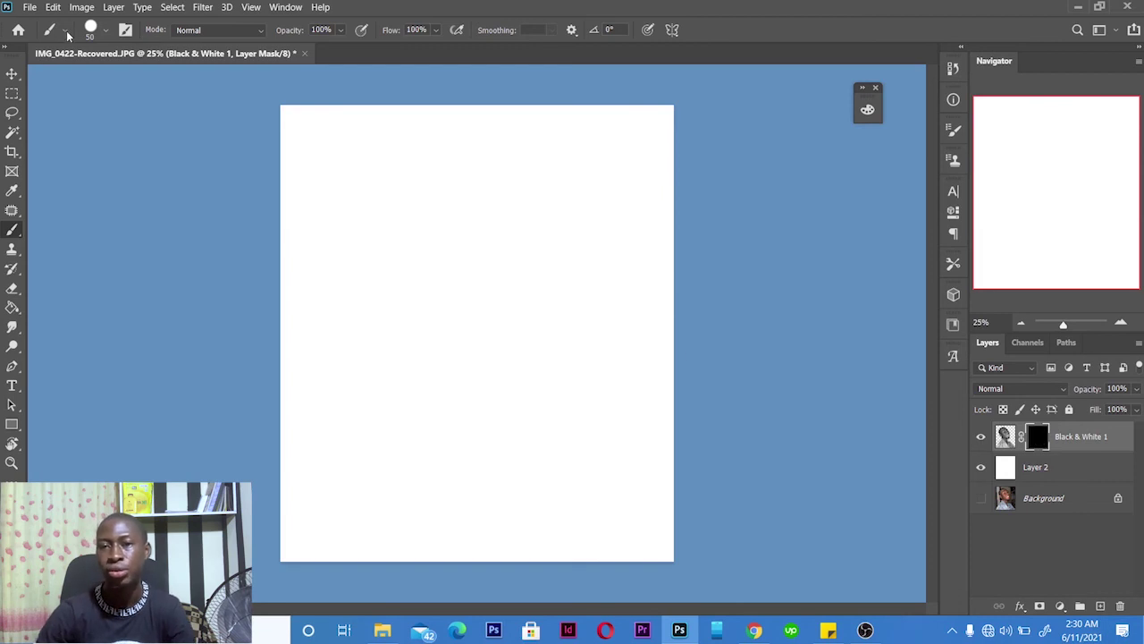
Choose the Paint_2 brush from the Paint_2 brush set
click(93, 30)
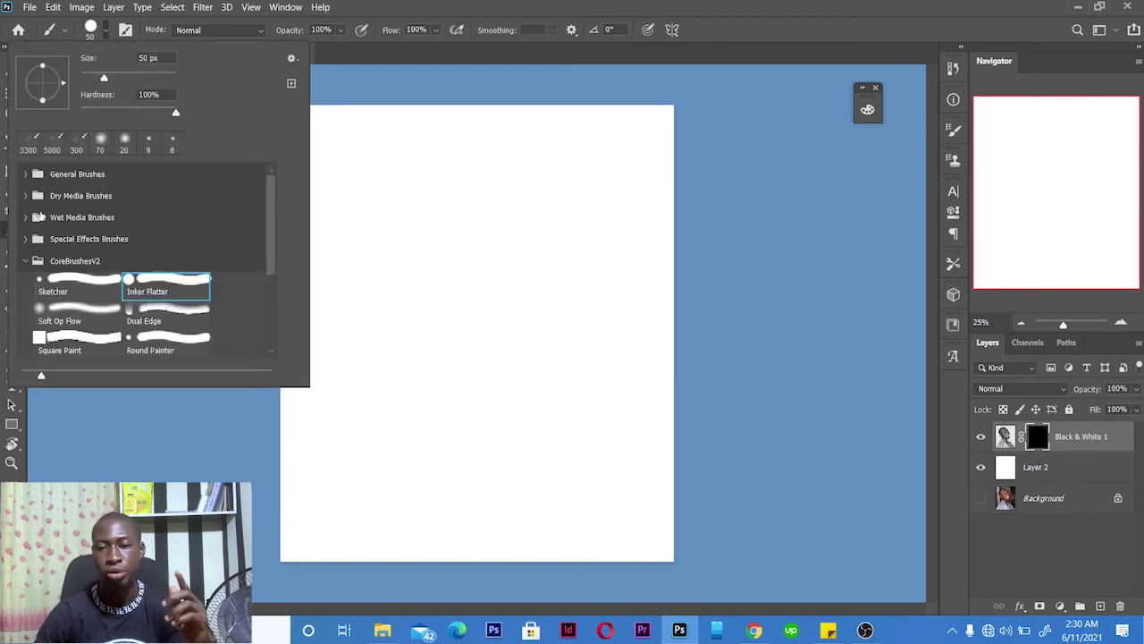
click(30, 261)
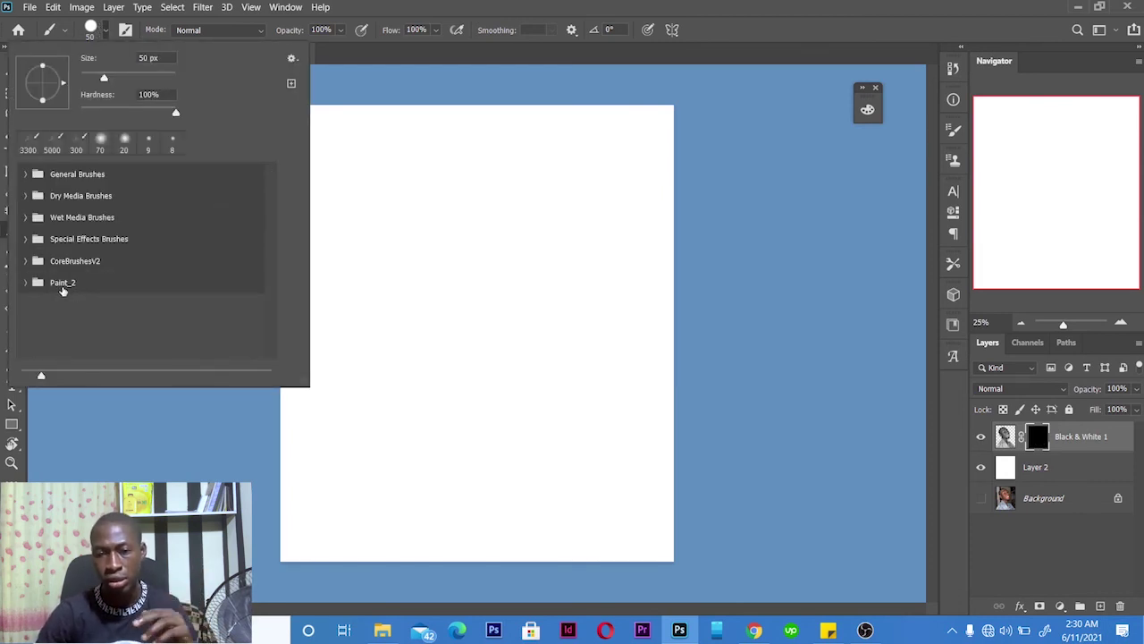
click(26, 282)
click(59, 312)
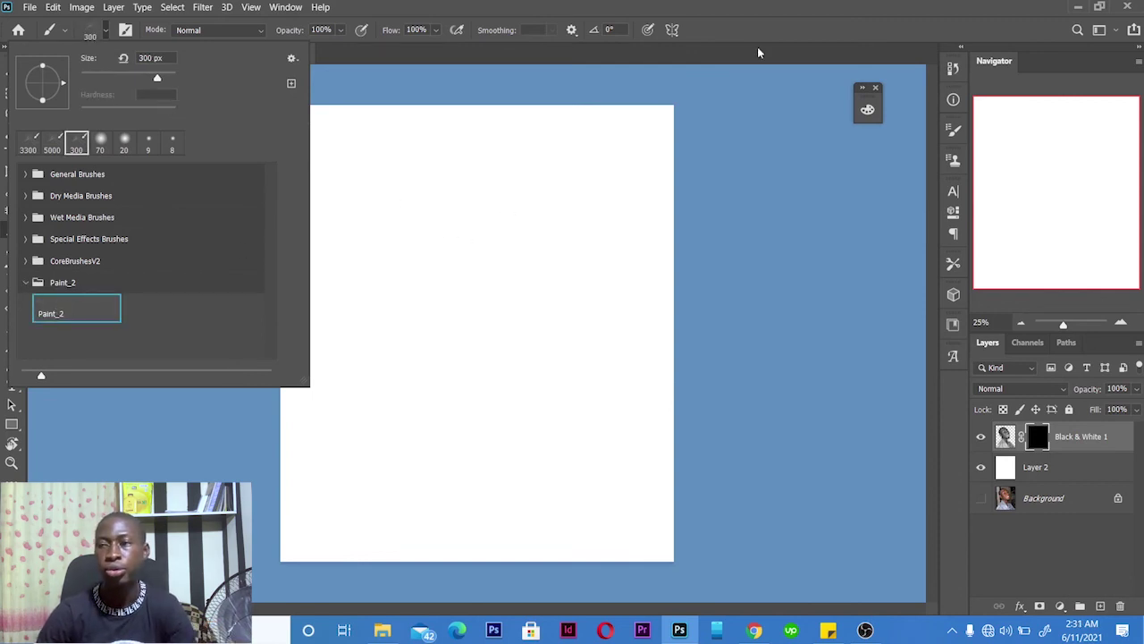
click(817, 5)
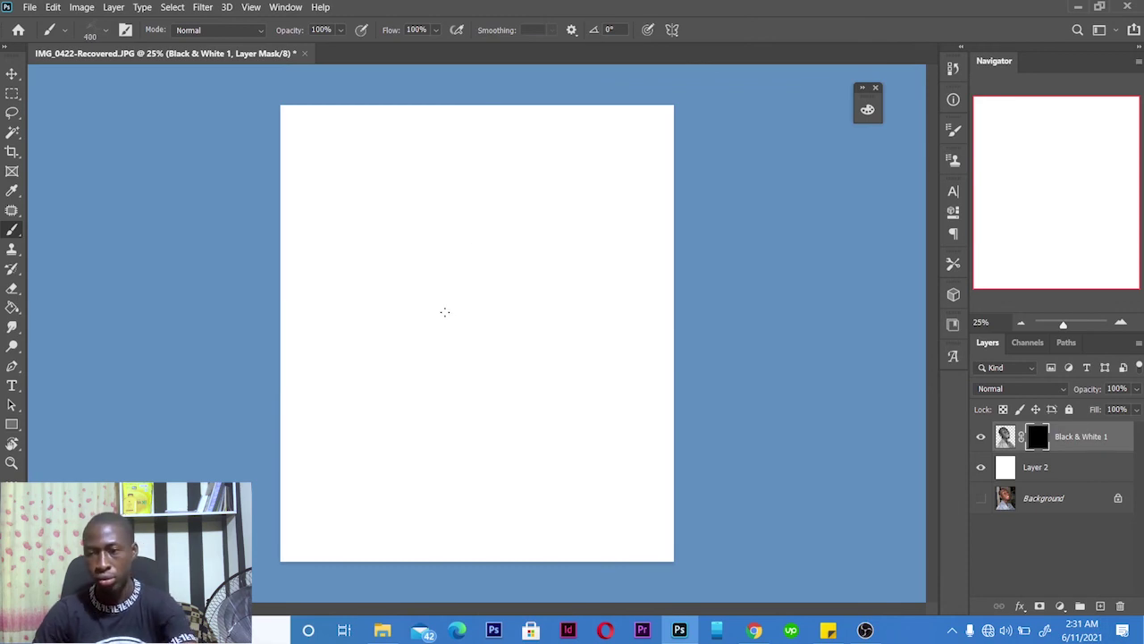
Enlarge the brush to 3400 px and paint the layer mask over the head and neck to reveal scribbled lines of the portrait
mouse_move(447, 288)
mouse_down()
mouse_move(456, 284)
mouse_move(478, 354)
mouse_move(502, 338)
mouse_move(550, 404)
mouse_up()
key(])
key(])
key(])
key(])
key(])
key(])
key(])
key(])
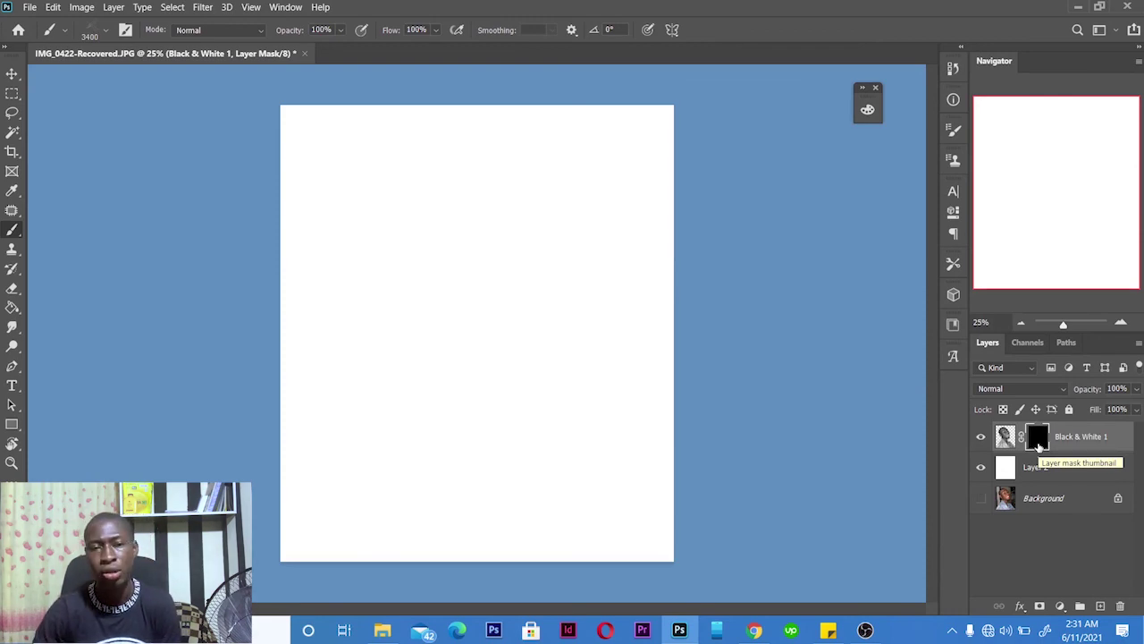
mouse_move(496, 384)
mouse_down()
mouse_move(483, 429)
mouse_move(465, 357)
mouse_move(500, 295)
mouse_move(402, 252)
mouse_move(429, 340)
mouse_move(465, 304)
mouse_move(572, 249)
mouse_move(537, 268)
mouse_up()
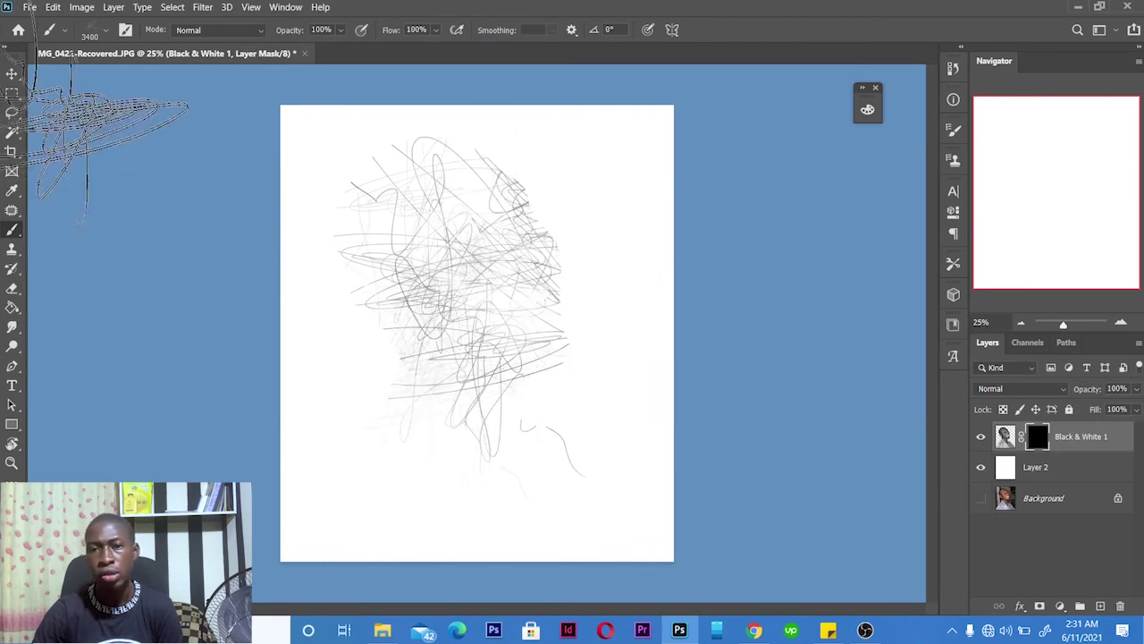
Scale the masked portrait layer down to about 78% around its centre
click(13, 76)
click(1006, 437)
key(ctrl+t)
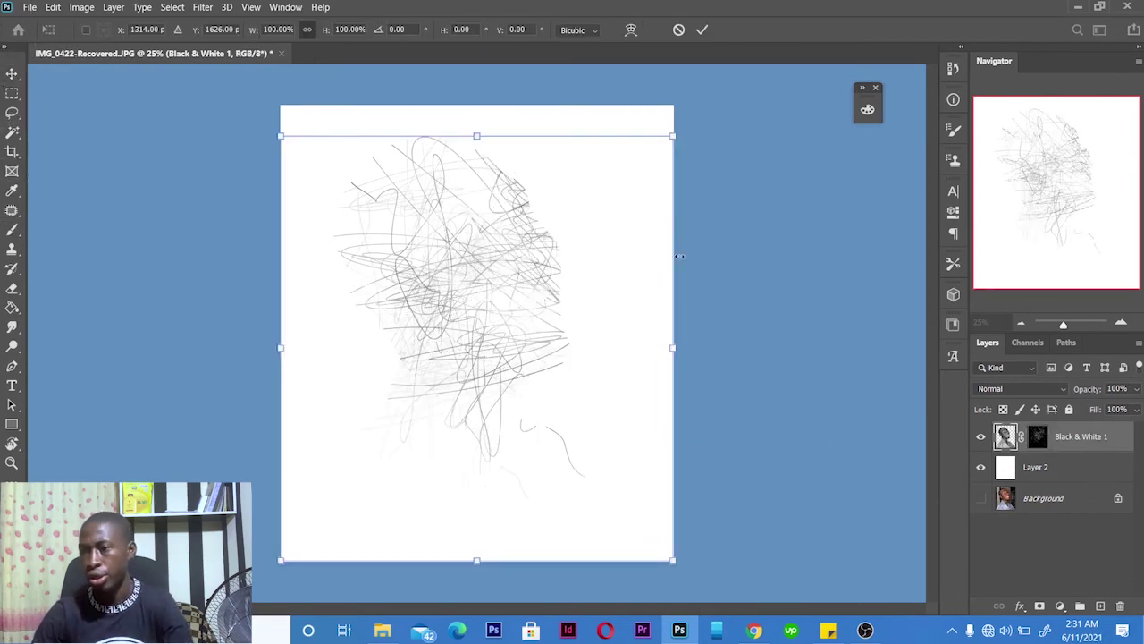
drag(667, 147, 635, 193)
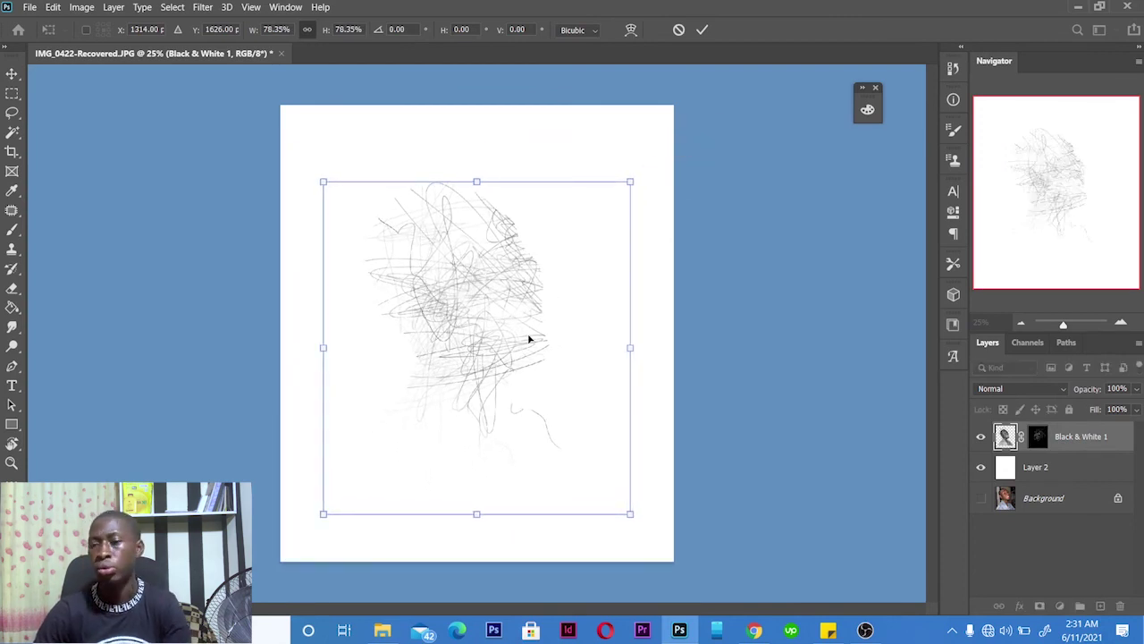
key(Return)
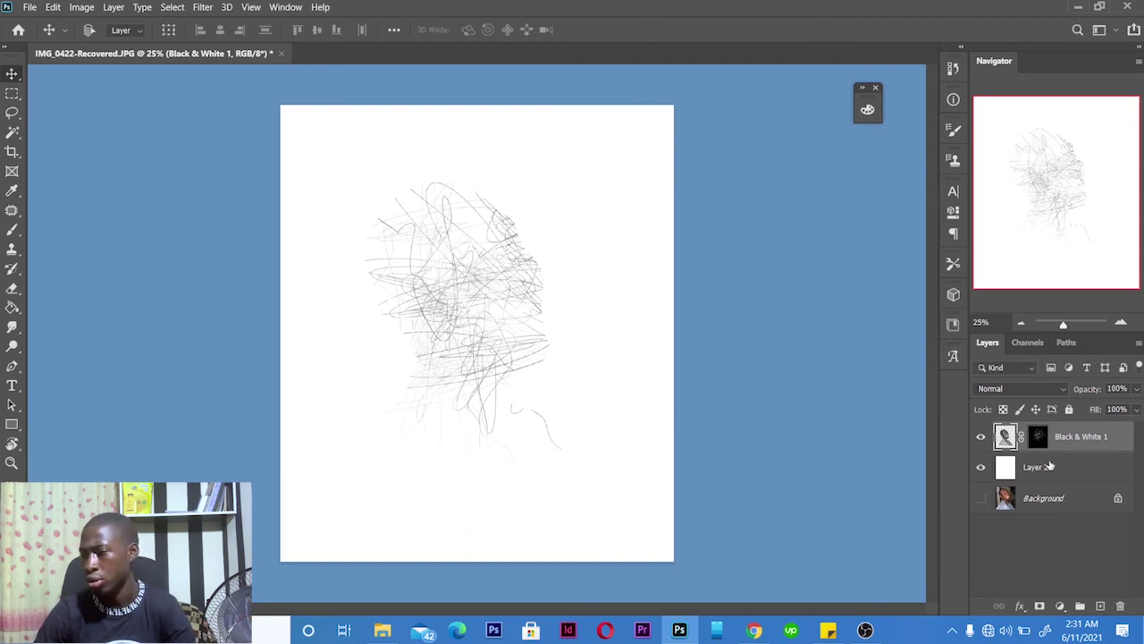
Return to the layer mask and paint denser scribbles over the head and neck, reducing the brush to 2800 px
click(1036, 437)
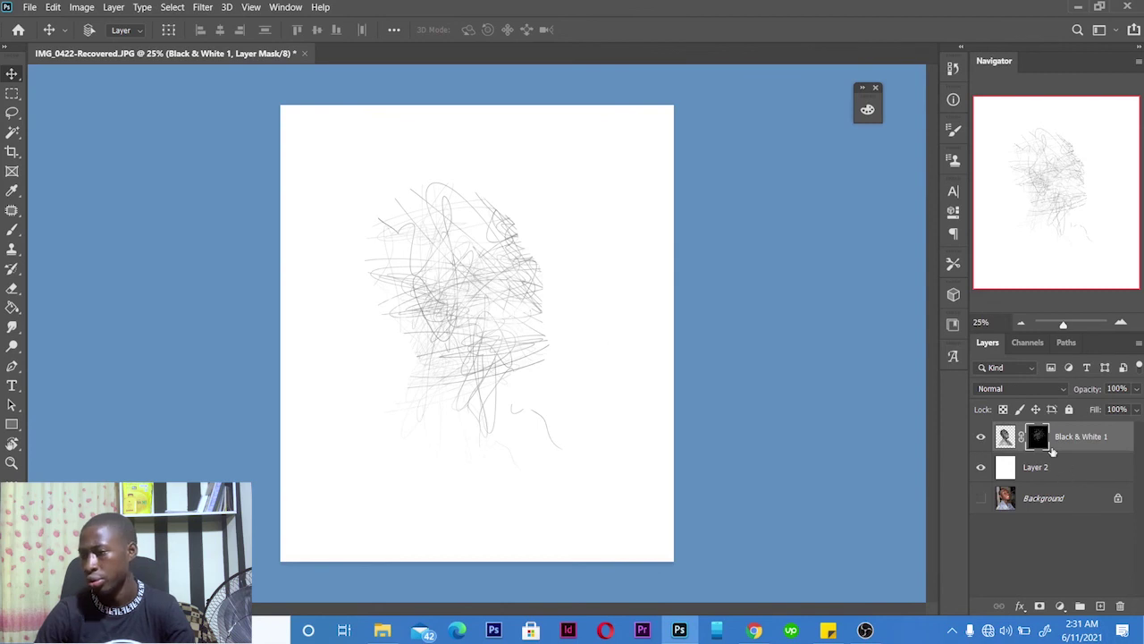
key(b)
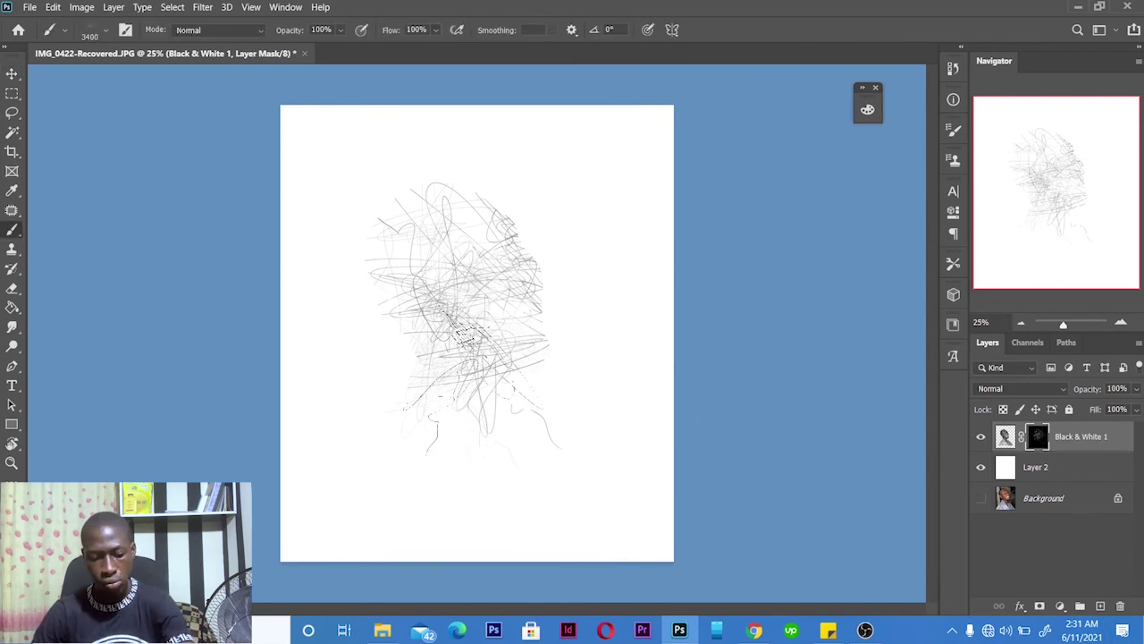
key(bracketleft)
key(bracketleft)
key(bracketleft)
key(bracketleft)
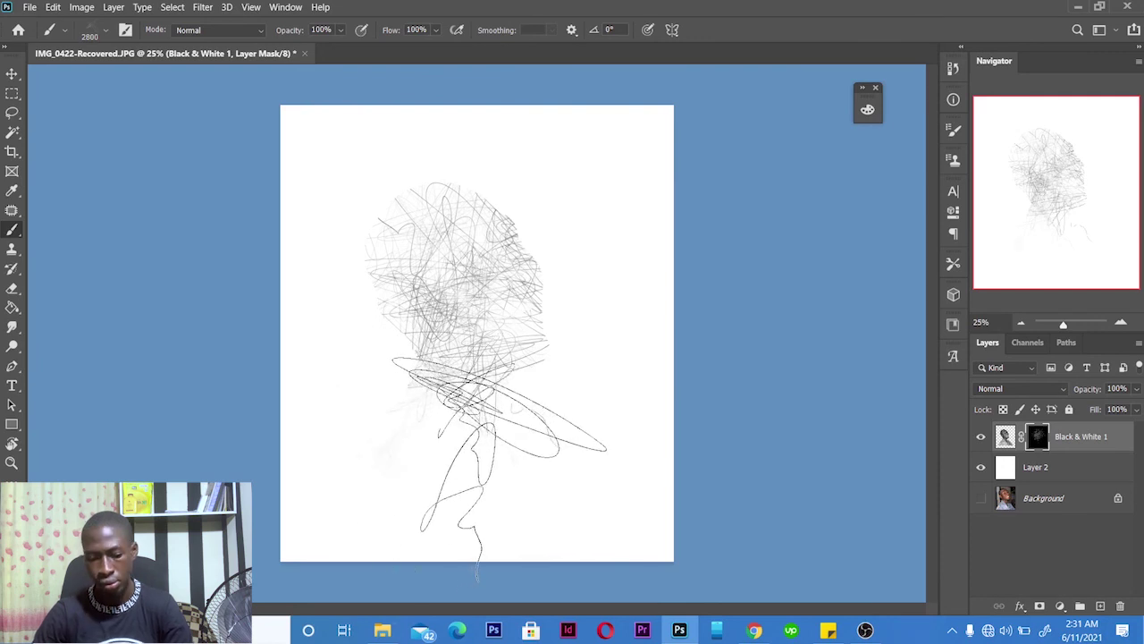
Paint scribble strokes on the mask around the neck, collar and head, with brush sizes between 2200 and 2500 px
key(bracketleft)
key(bracketleft)
key(bracketleft)
key(bracketleft)
key(bracketleft)
key(bracketleft)
key(bracketleft)
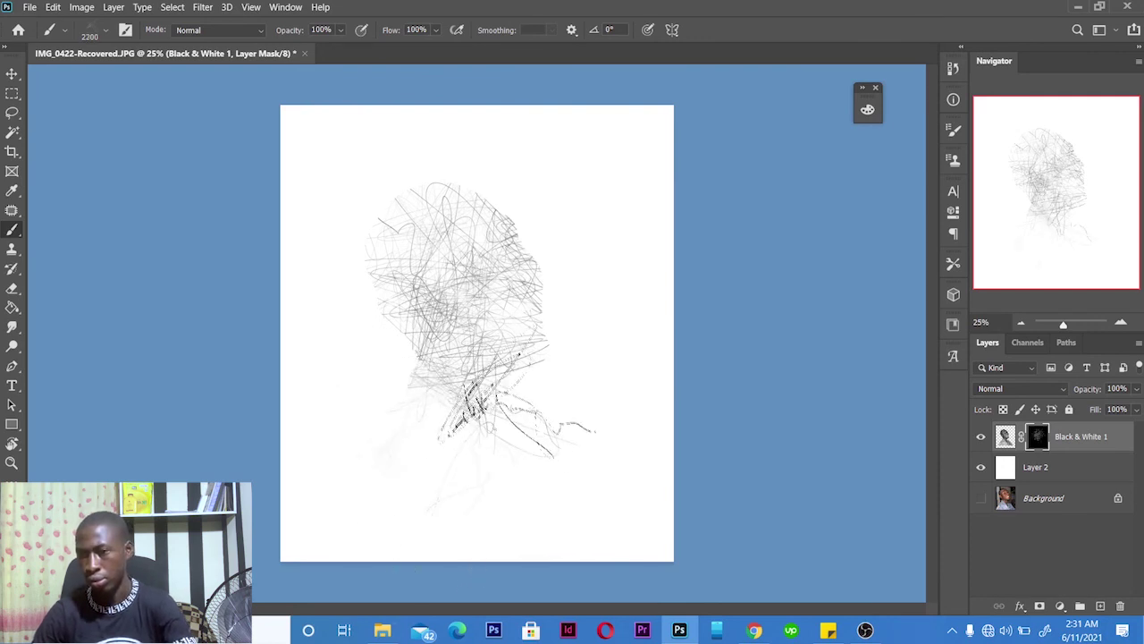
key(bracketright)
key(bracketright)
key(bracketright)
key(bracketright)
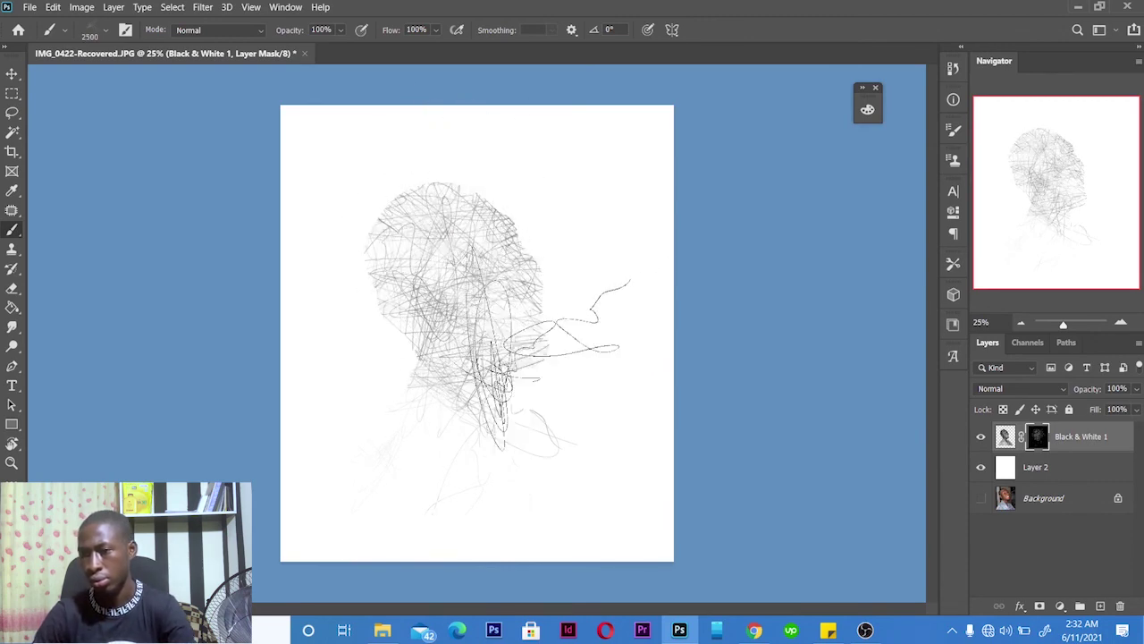
Reveal more of the face on the mask with the brush at 2400 px, reducing it to 1700 px for finer lines
key(bracketleft)
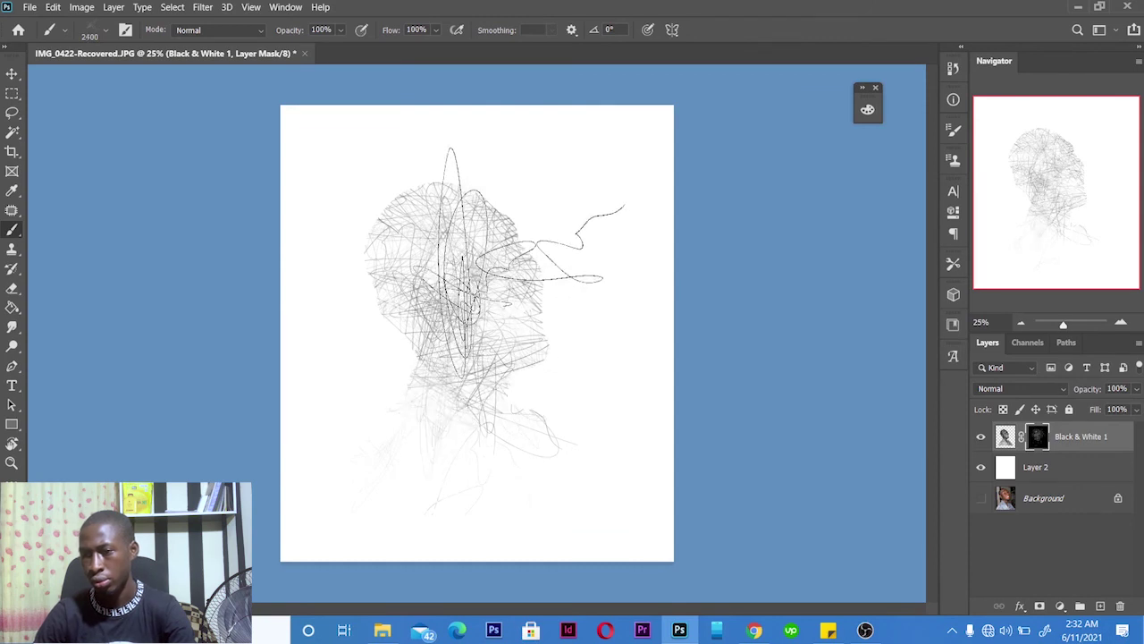
key(bracketleft)
key(bracketleft)
key(bracketleft)
key(bracketleft)
key(bracketleft)
key(bracketleft)
key(bracketleft)
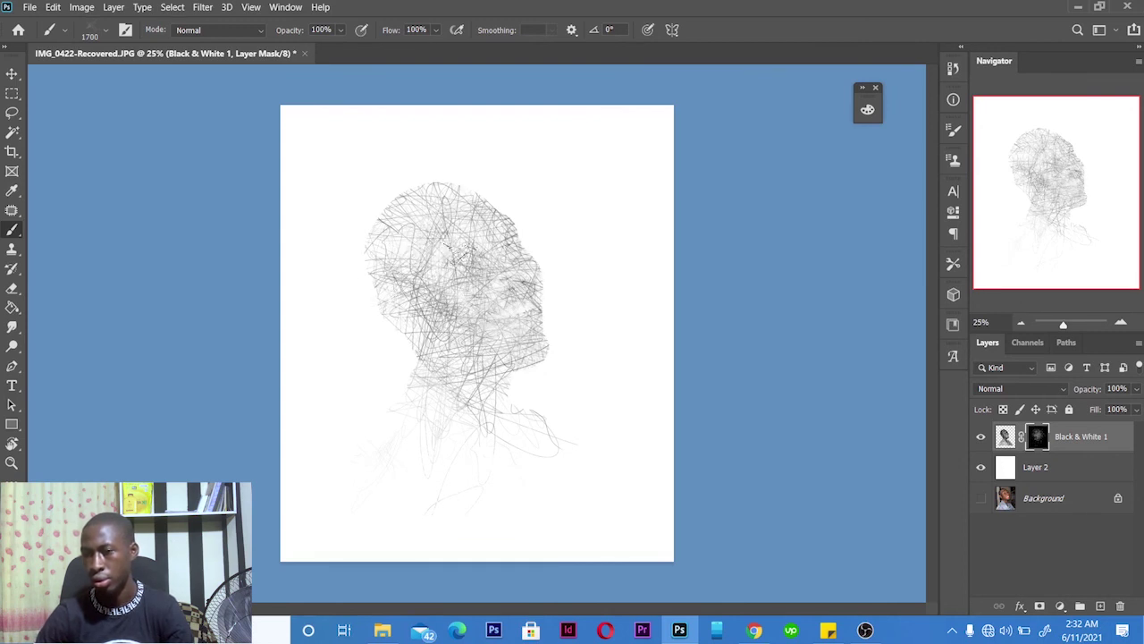
Dab the 1700 px brush on the mask around the eyes, nose and side of the head to bring out facial detail
click(509, 246)
click(496, 253)
click(403, 268)
click(500, 255)
click(507, 261)
click(503, 272)
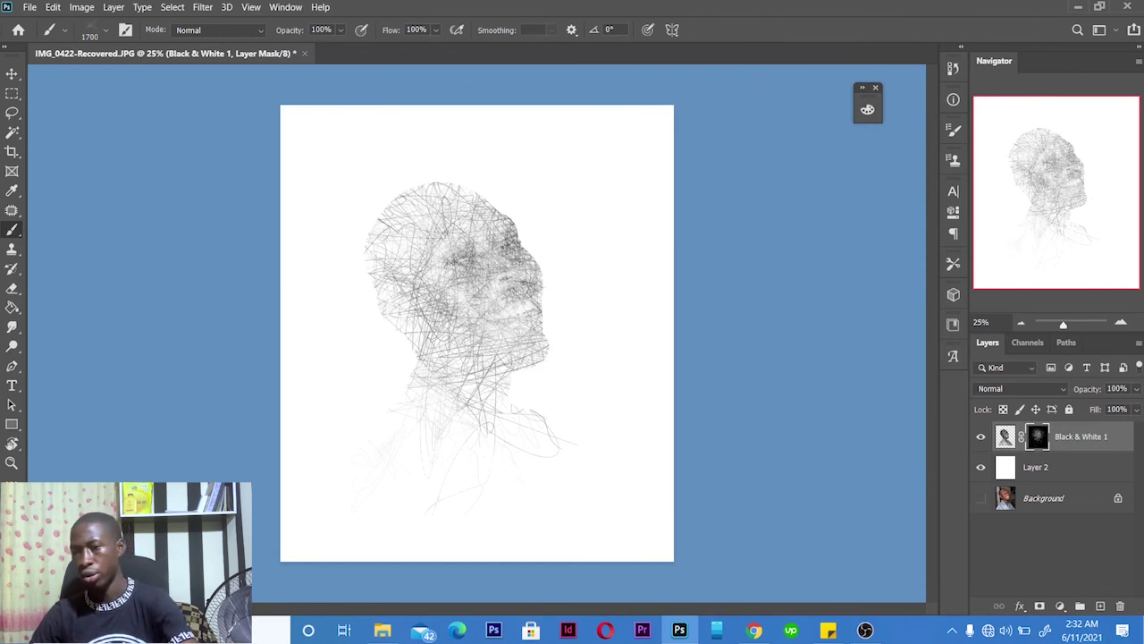
Set the brush to 1800 px and dab the mask at the side of the head and around the mouth
key(bracketleft)
key(bracketleft)
key(bracketright)
key(bracketright)
key(bracketright)
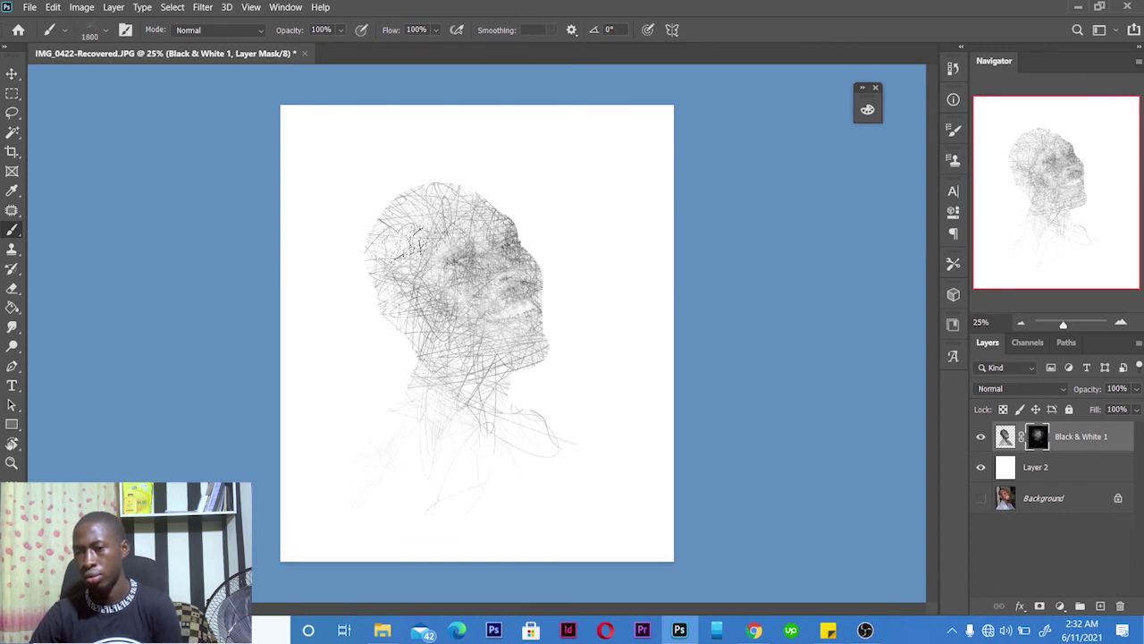
click(408, 291)
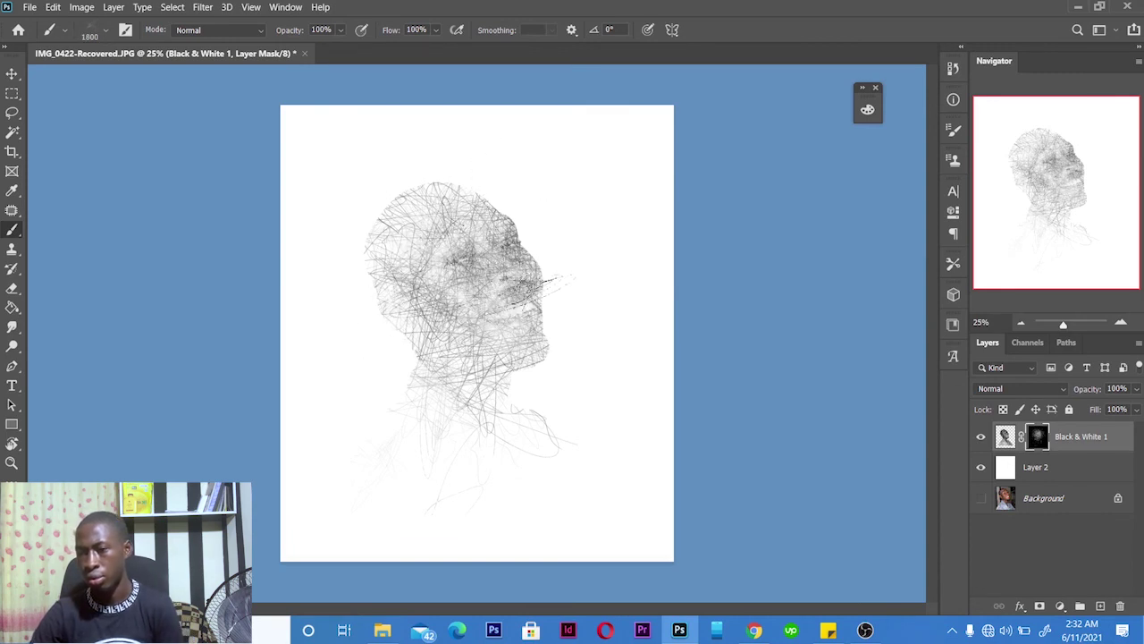
click(510, 284)
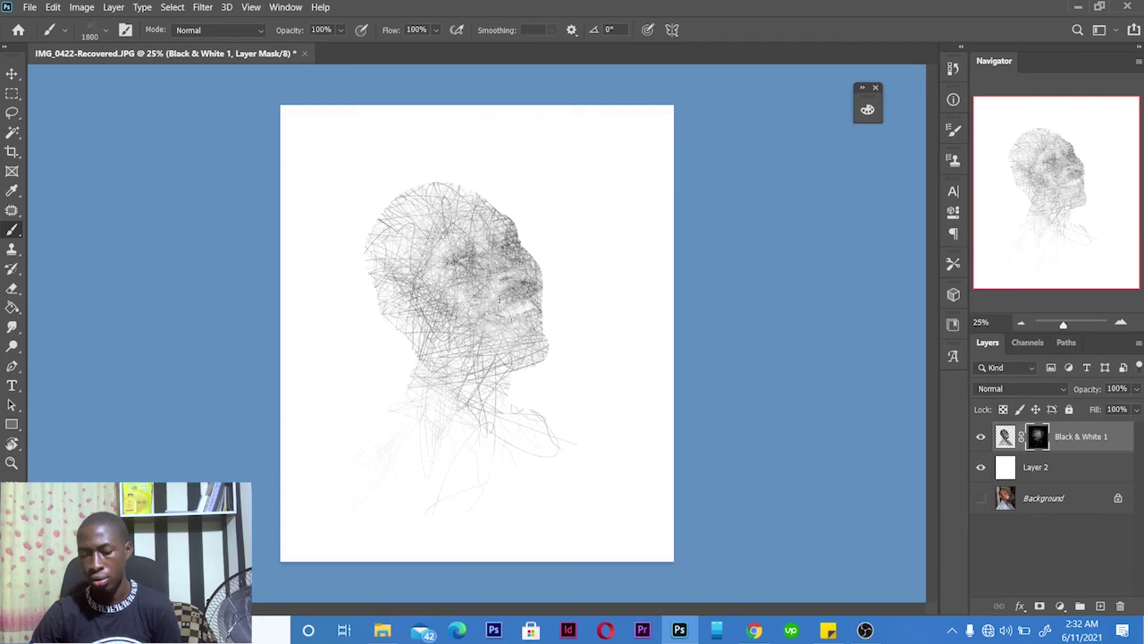
Strengthen the jaw, cheek, mouth and neck areas with further 1800 px brush dabs on the mask
scroll(499, 299, up, 1)
click(492, 354)
click(411, 345)
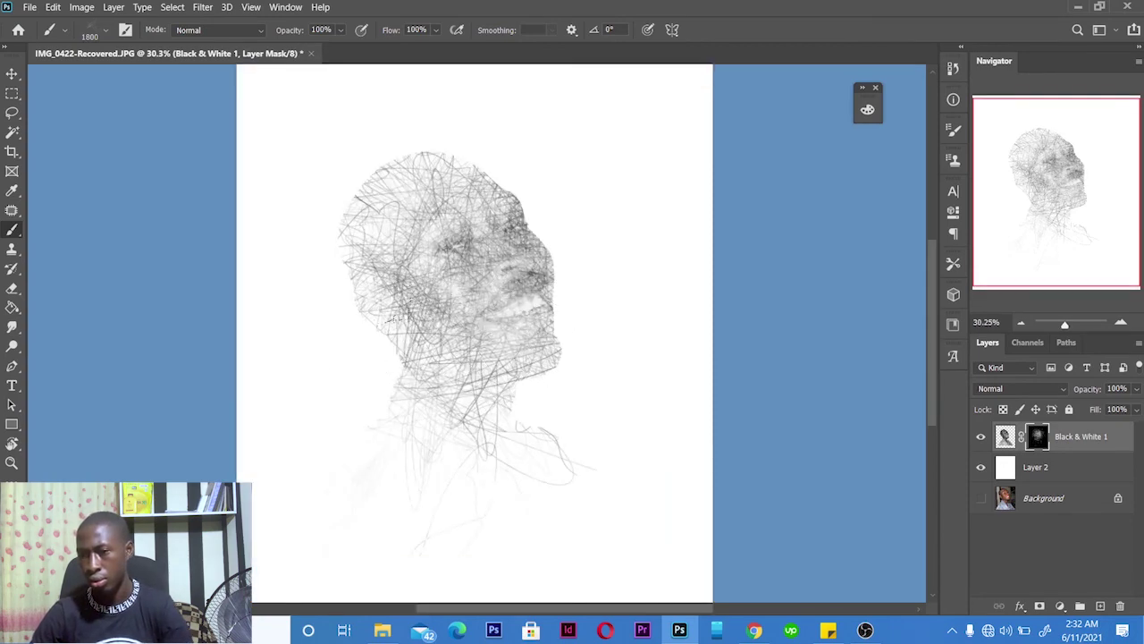
click(411, 318)
click(488, 302)
click(415, 357)
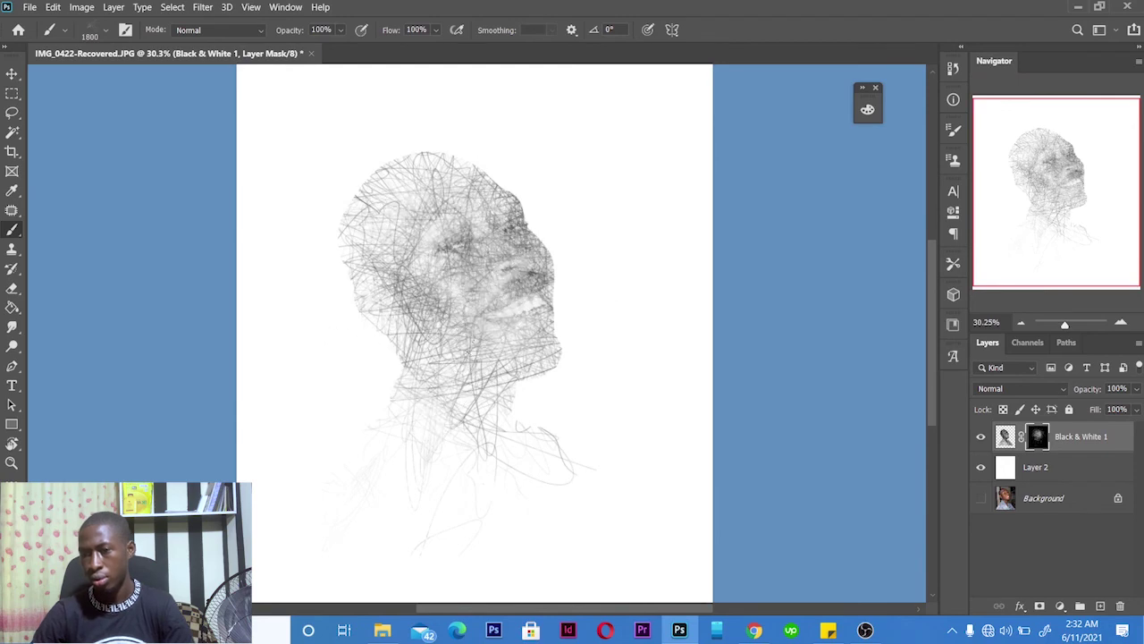
click(501, 309)
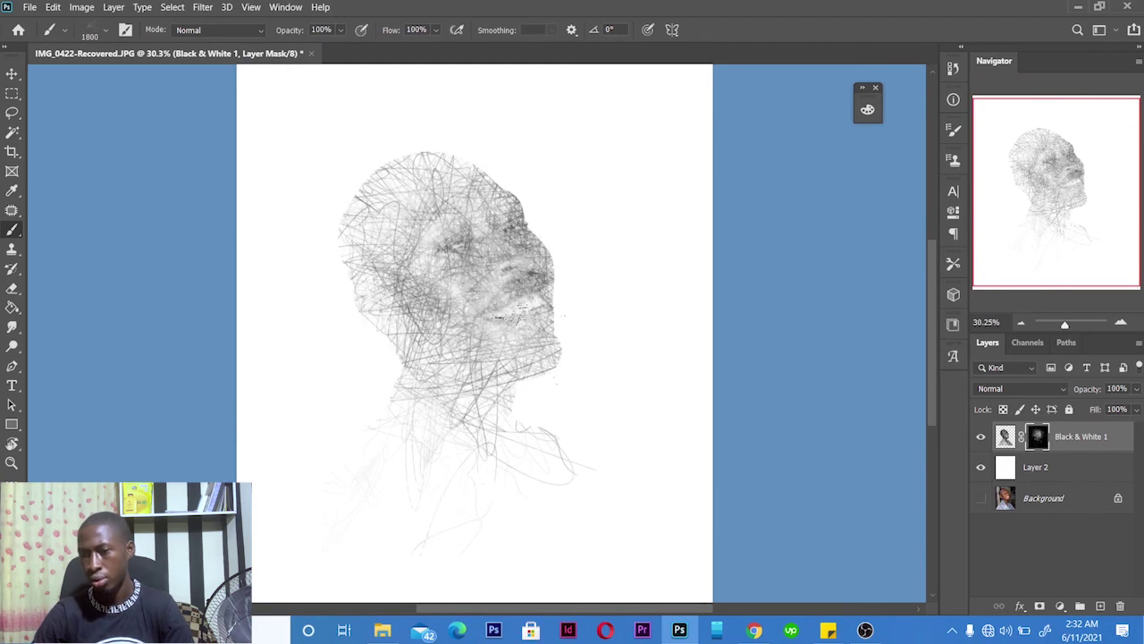
click(414, 374)
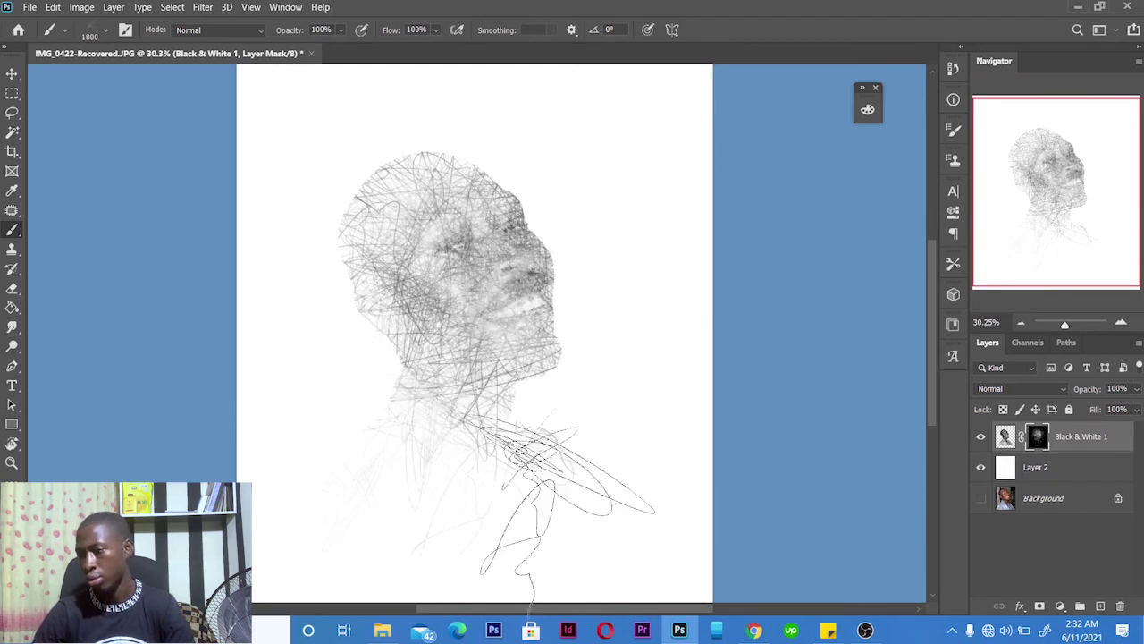
Add a new layer above Layer 2, try a scribble stroke on it beside the face, and undo the stroke
click(1034, 467)
click(1100, 606)
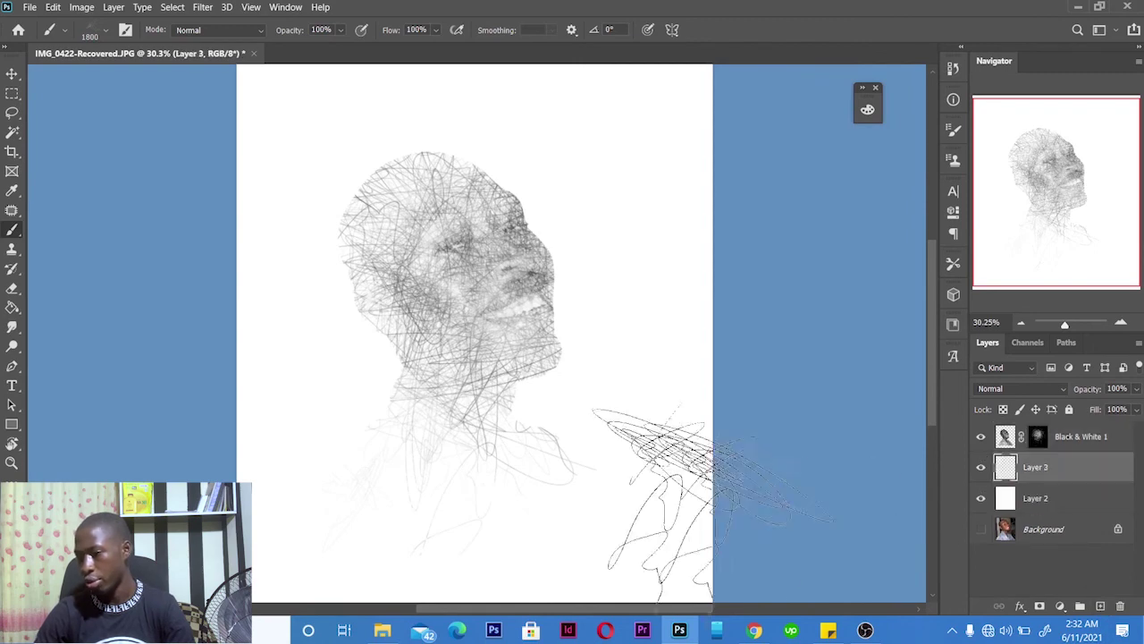
click(552, 263)
key(ctrl+z)
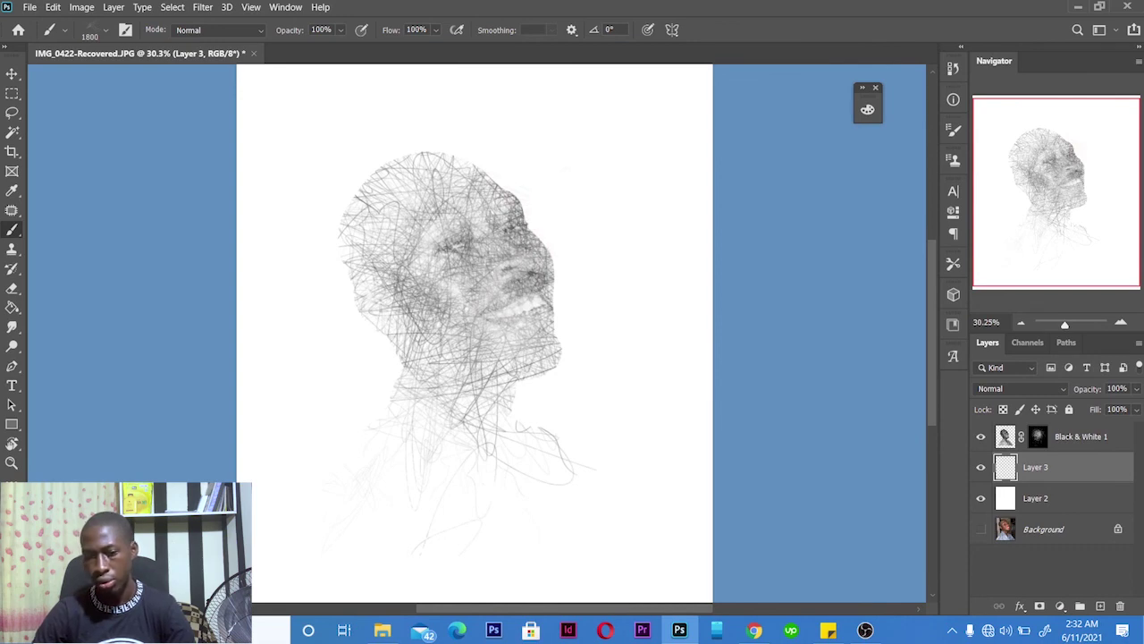
Set the foreground colour to black (000000)
click(9, 511)
drag(494, 385, 478, 408)
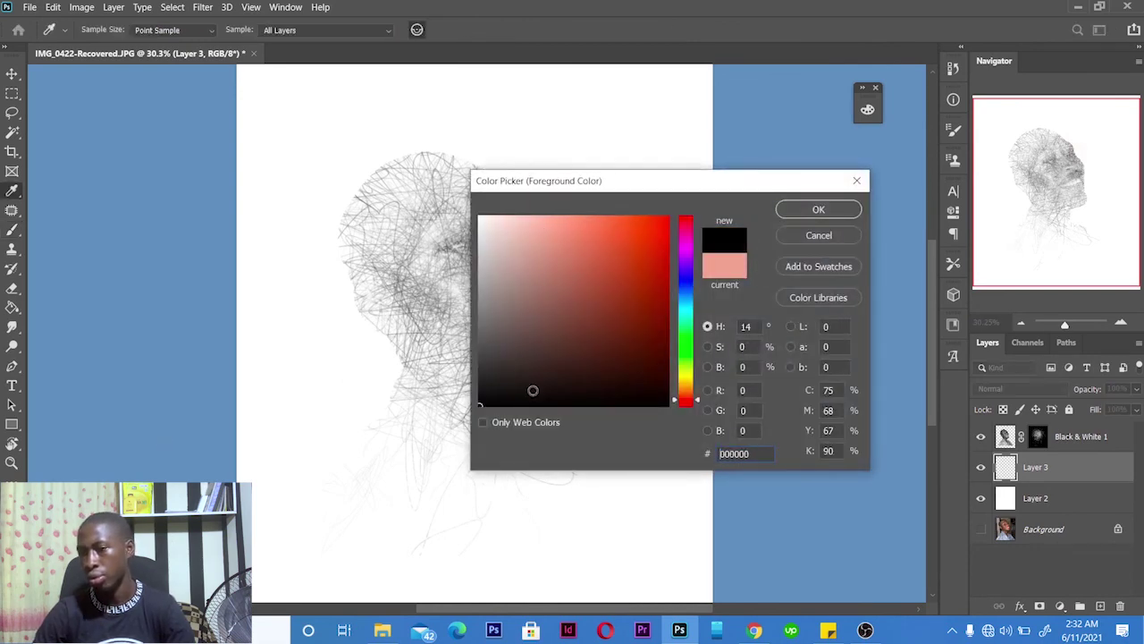
click(804, 211)
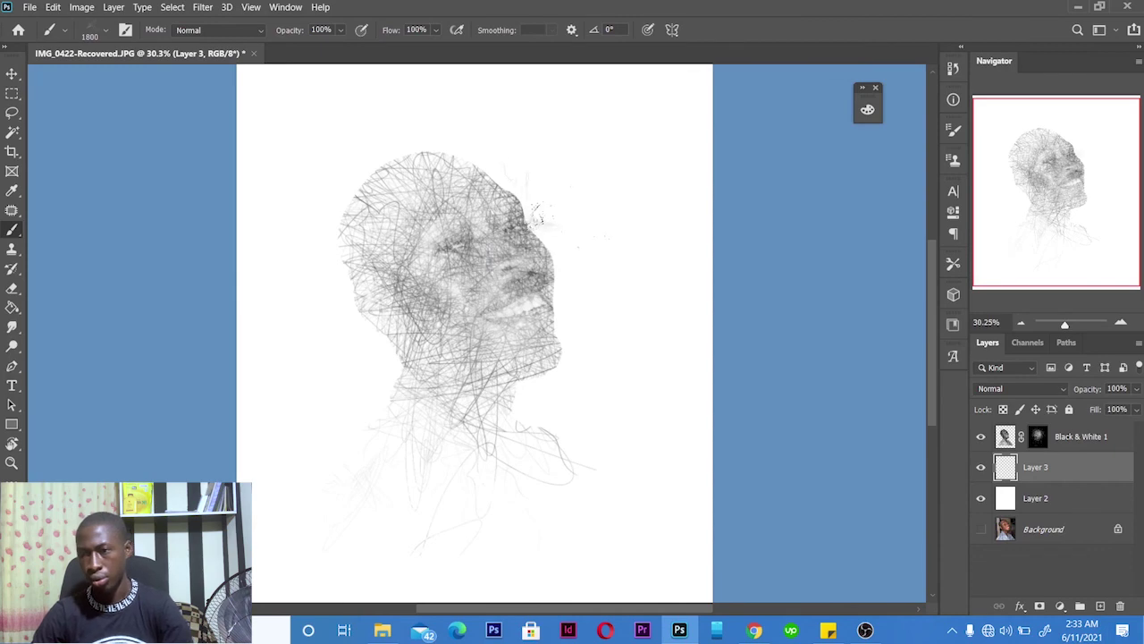
Enlarge the brush to 2700 px and dab loose black scribbles on Layer 3 around the top and back of the head
key(bracketright)
key(bracketright)
key(bracketright)
key(bracketright)
key(bracketright)
key(bracketright)
key(bracketright)
key(bracketright)
key(bracketright)
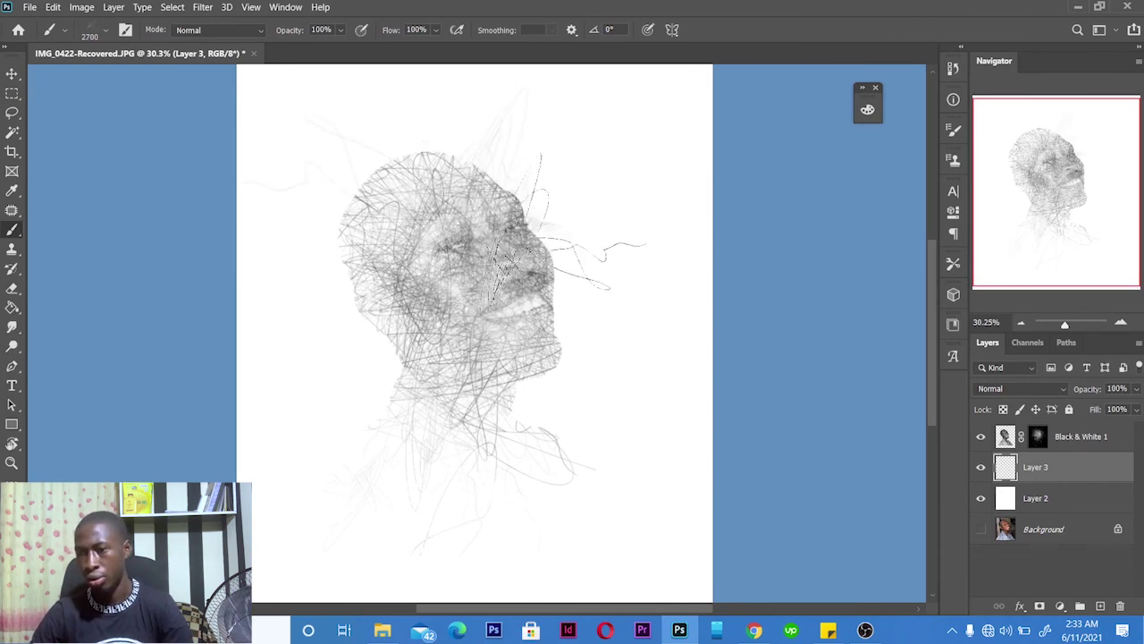
click(427, 208)
click(438, 229)
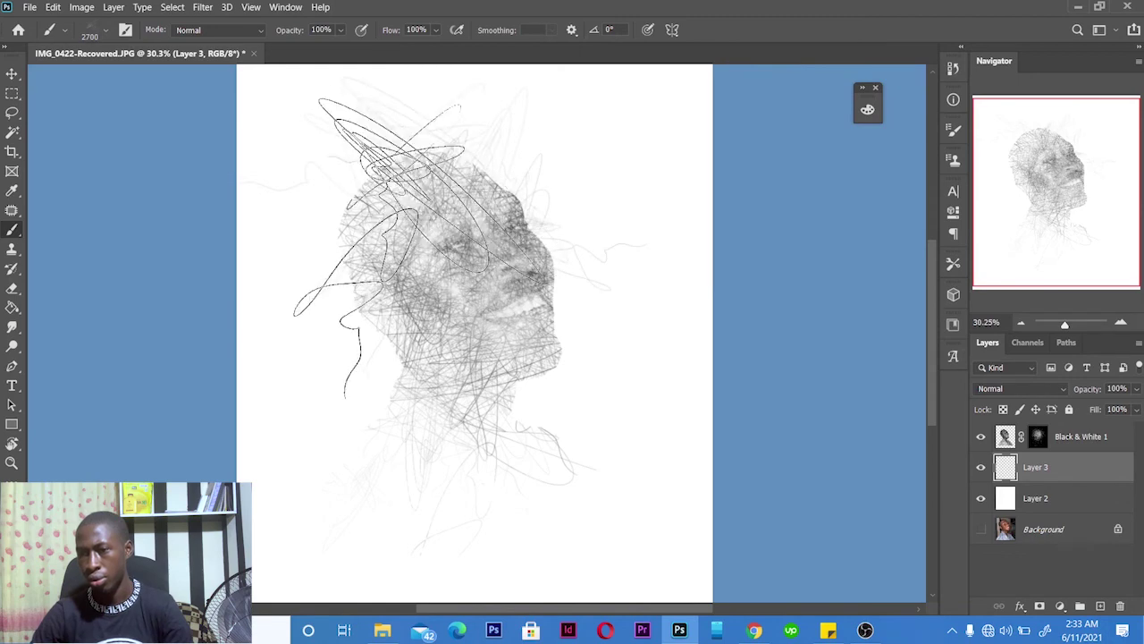
click(357, 323)
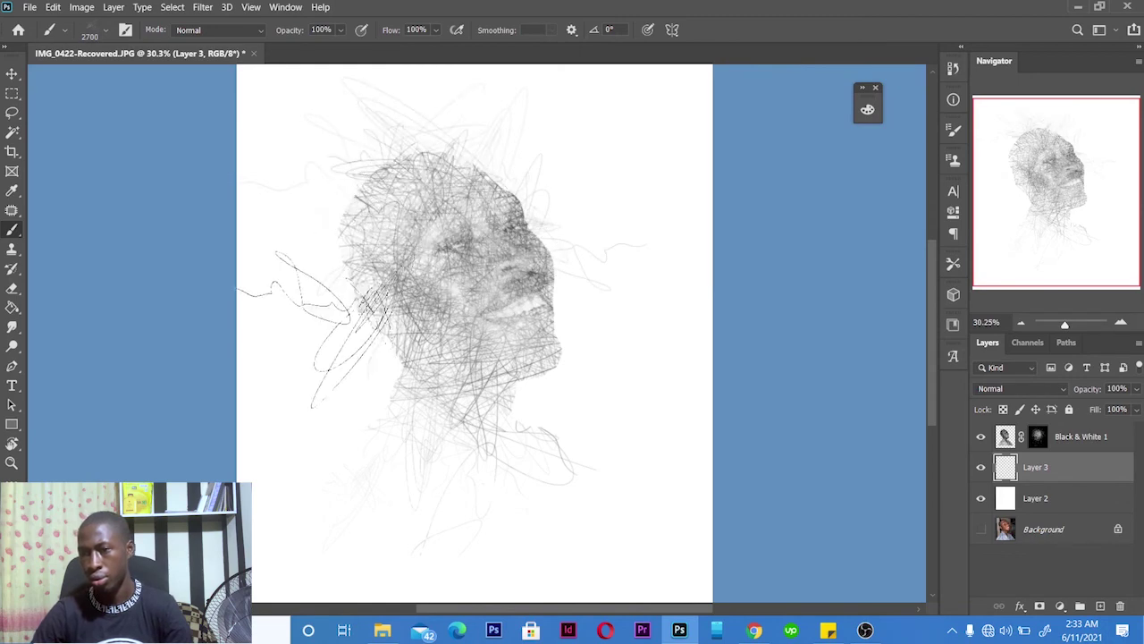
click(400, 299)
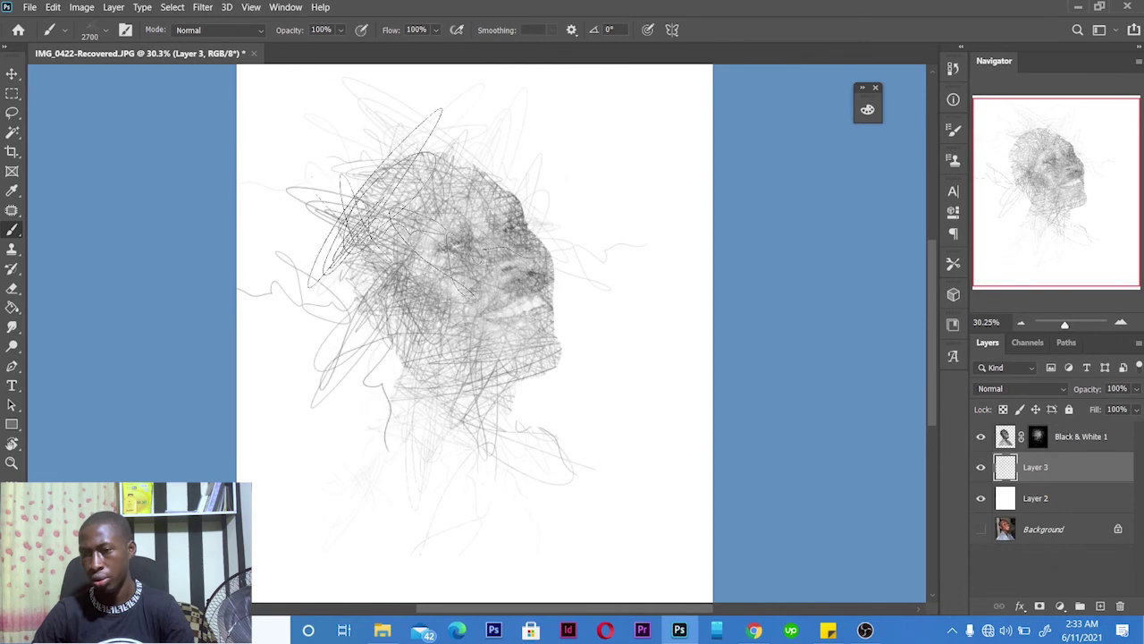
click(399, 208)
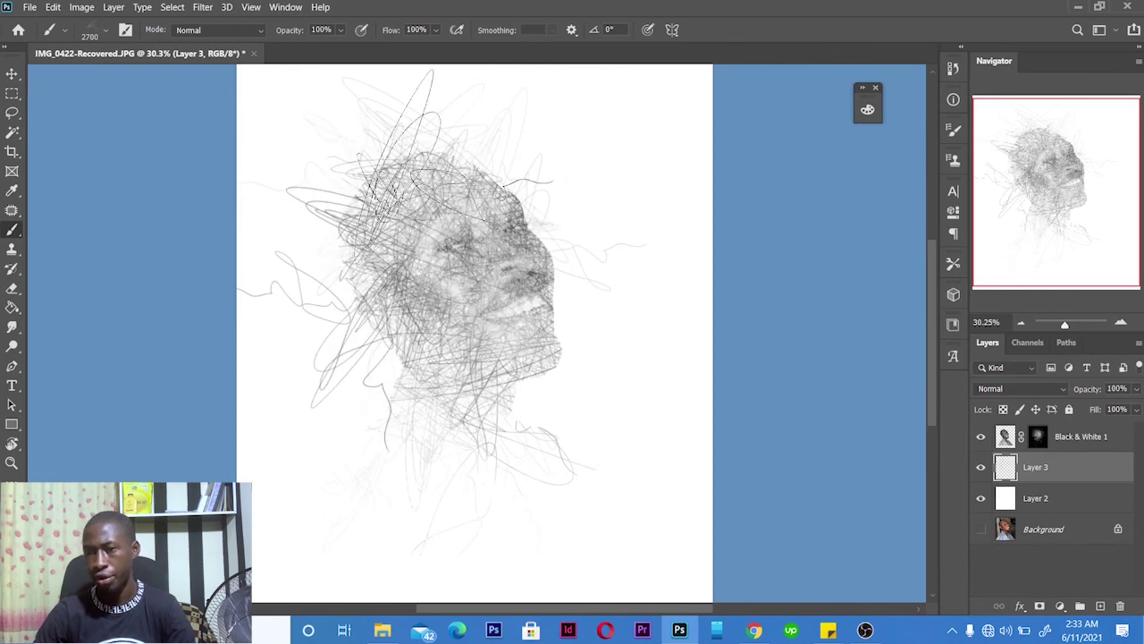
click(378, 251)
click(503, 134)
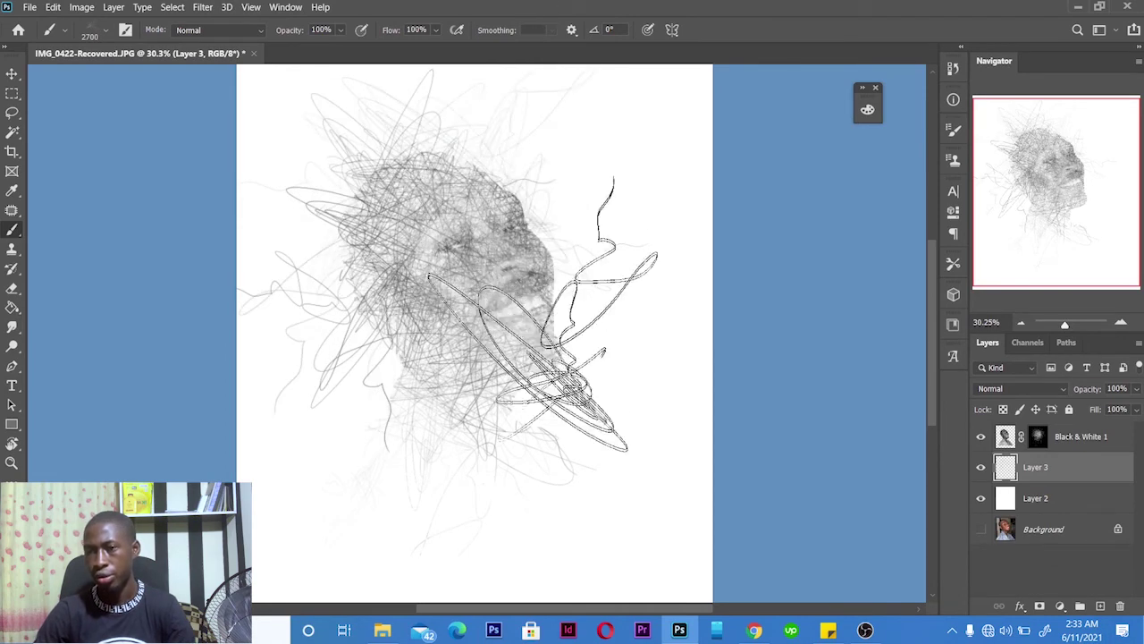
Dab 2700 px scribbles on Layer 3 below the chin and across the neck and shoulders, rotating the brush tip between dabs
click(532, 438)
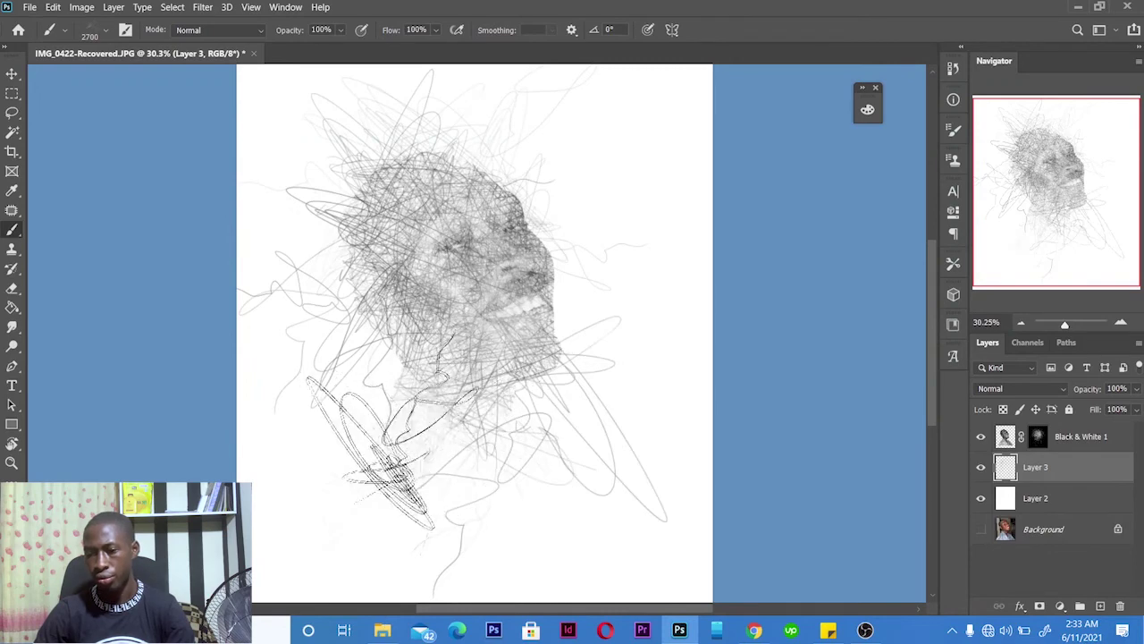
key(.)
click(313, 463)
key(period)
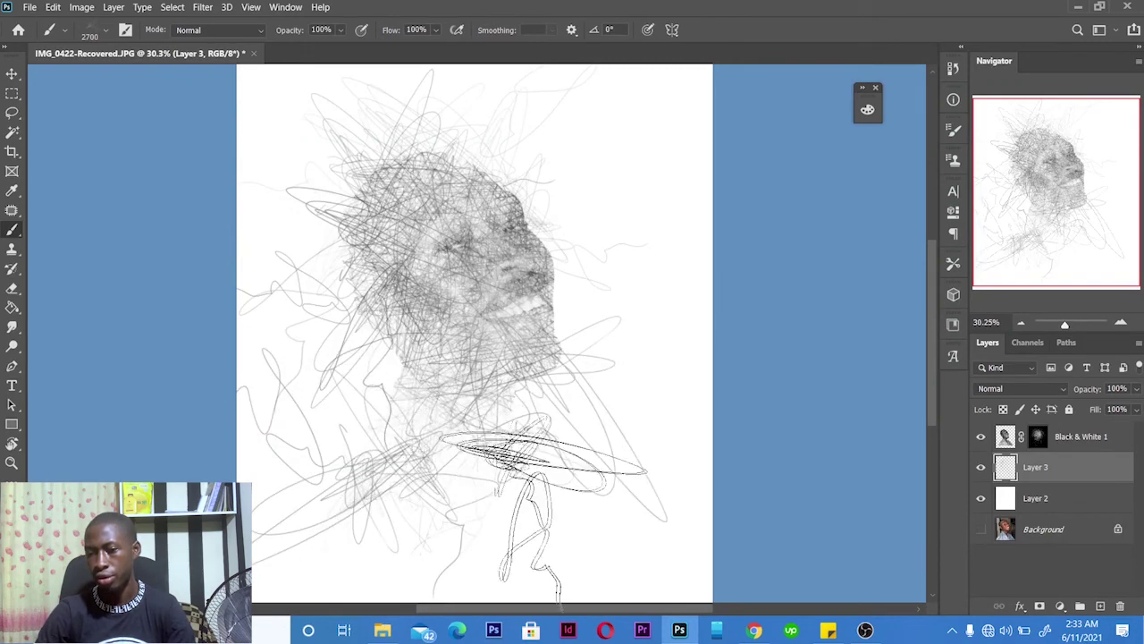
click(549, 514)
key(period)
click(653, 423)
key(period)
key(period)
click(521, 463)
key(period)
key(period)
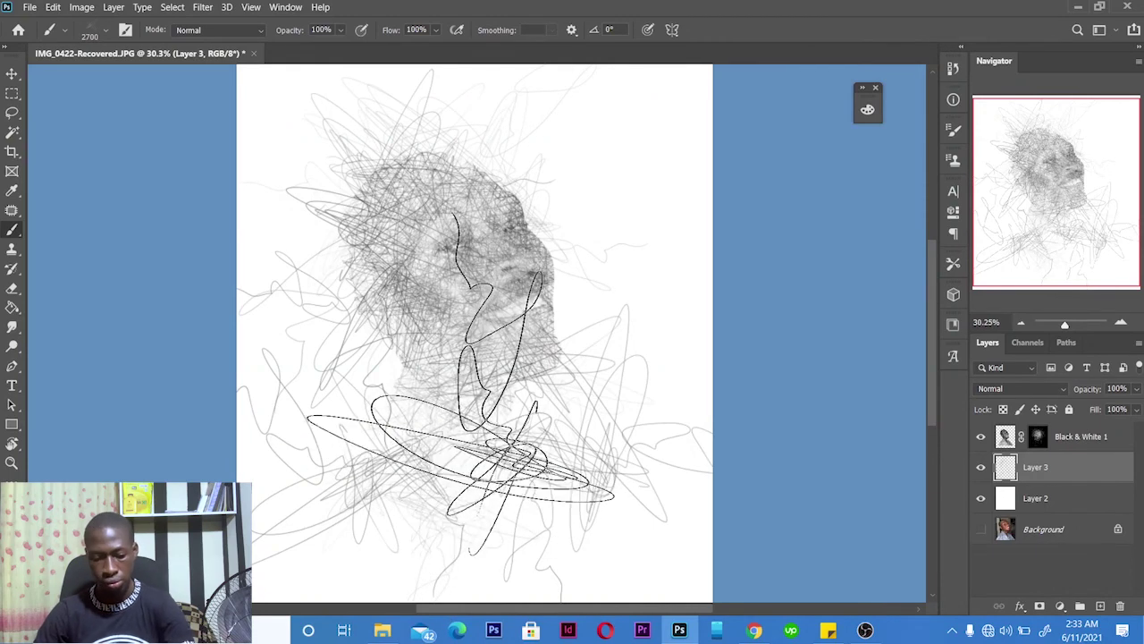
Add more scribbles on Layer 3 beside the chin and in front of the face, using brush sizes of 1900 and 2900 px
key(bracketleft)
key(bracketleft)
key(bracketleft)
key(bracketleft)
key(bracketleft)
key(bracketleft)
key(bracketleft)
key(bracketleft)
key(bracketleft)
key(bracketleft)
key(bracketleft)
key(bracketright)
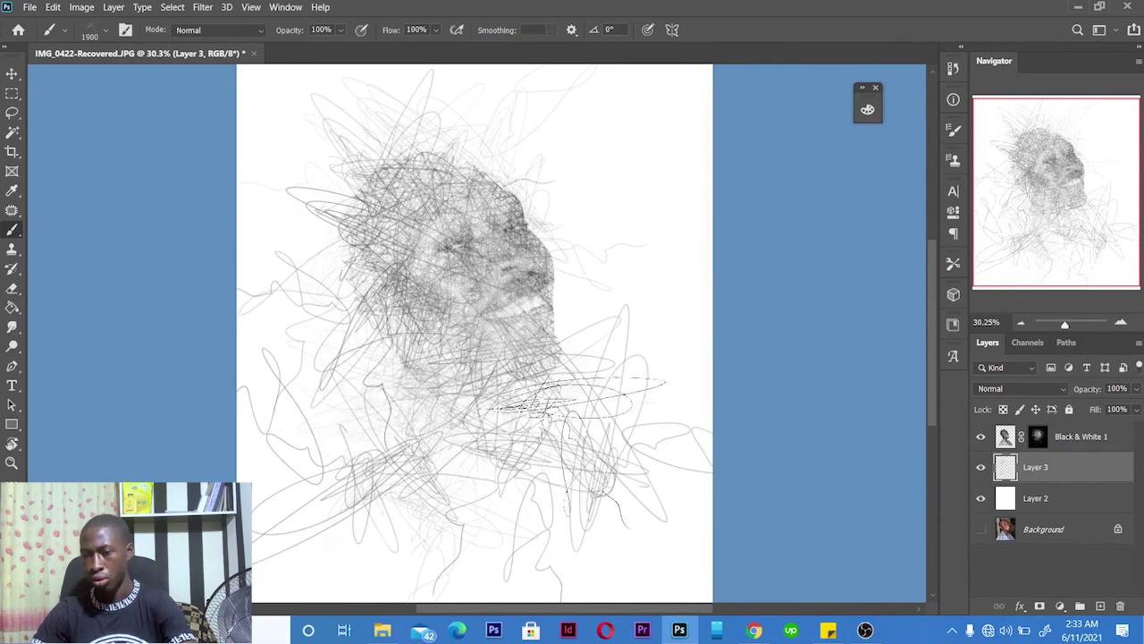
click(656, 322)
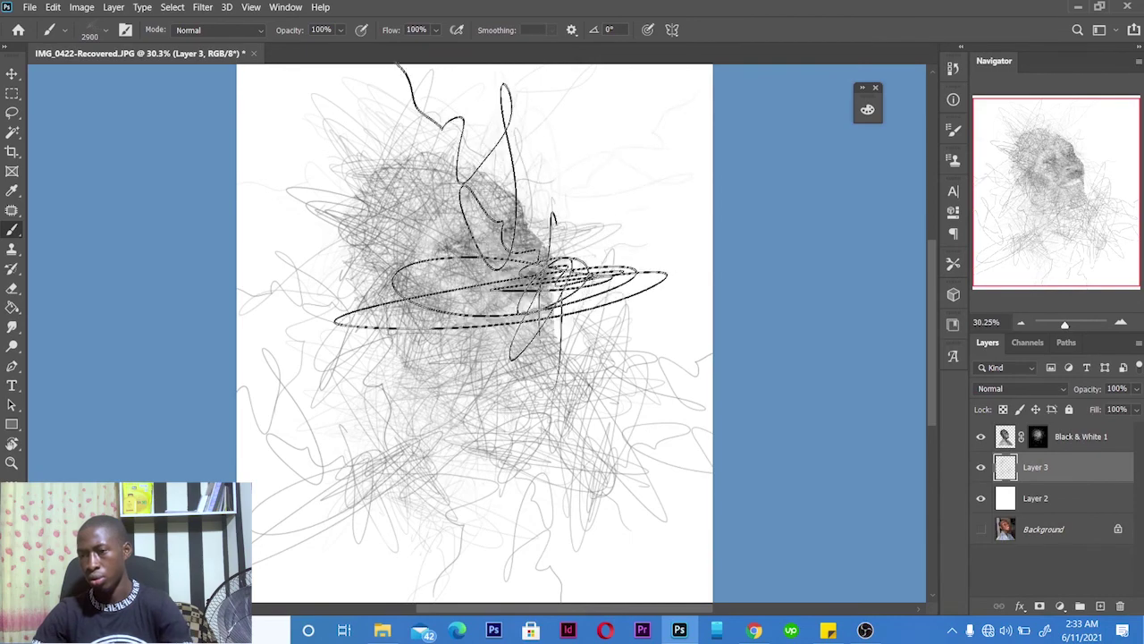
click(619, 179)
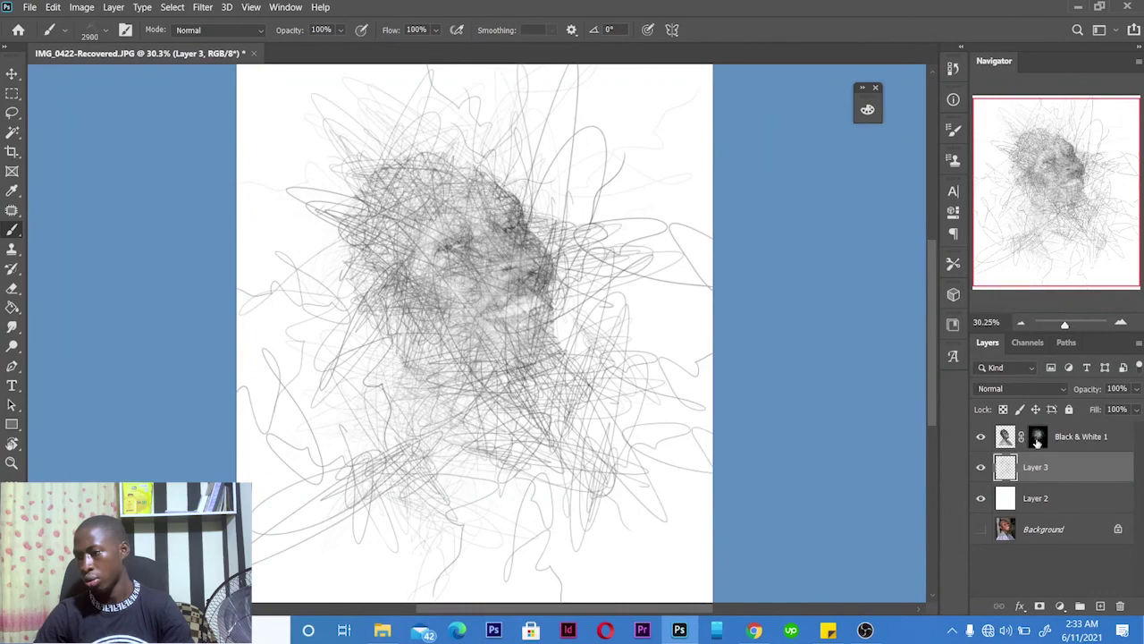
Make the Black & White 1 layer mask active and set the brush to 1800 px
click(1037, 439)
key(bracketleft)
key(bracketleft)
key(bracketleft)
key(bracketleft)
key(bracketleft)
key(bracketleft)
key(bracketleft)
key(bracketleft)
key(bracketleft)
key(bracketleft)
key(bracketleft)
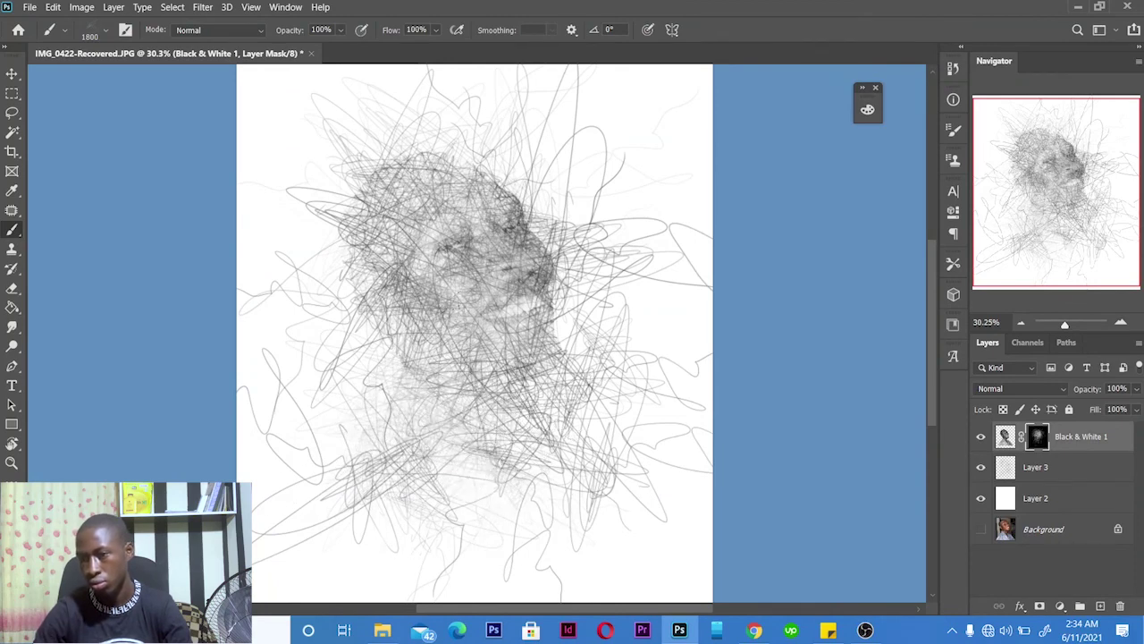
Reduce the brush to 500 px for fine work on the mask around the eyes, nose and mouth
scroll(538, 260, up, 8)
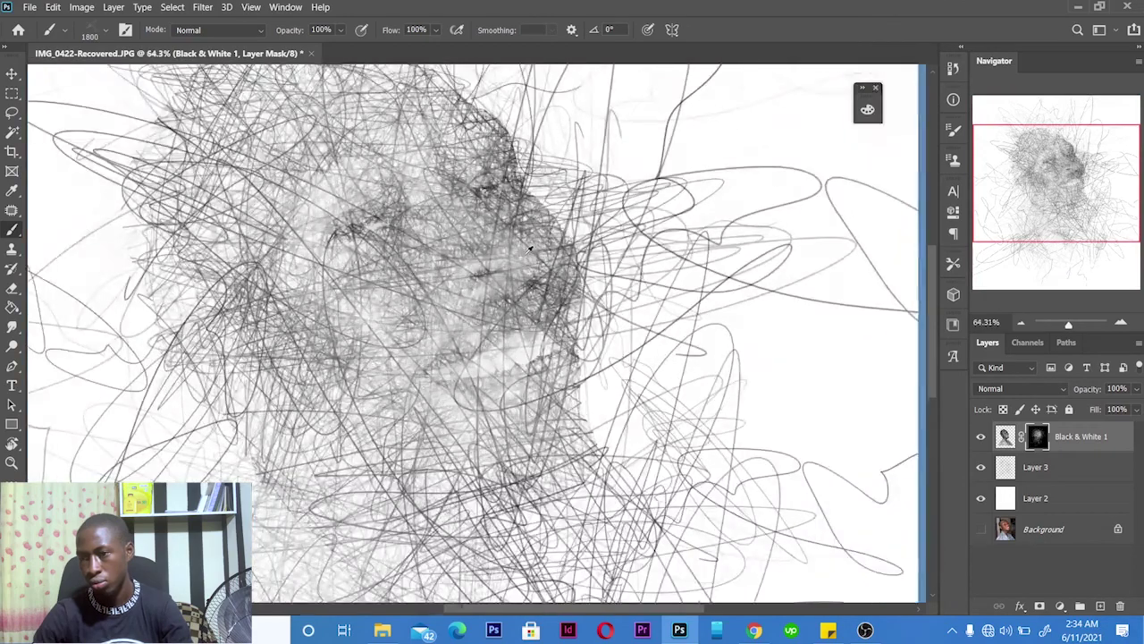
key(bracketleft)
key(bracketleft)
key(bracketleft)
key(bracketleft)
key(bracketleft)
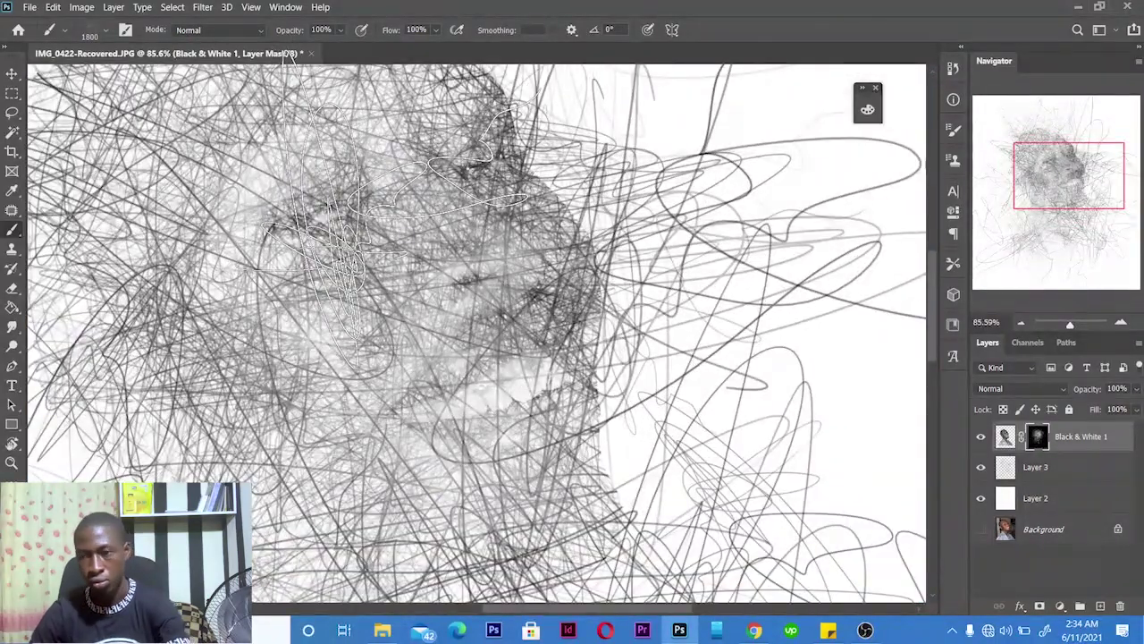
key(bracketleft)
key(bracketleft)
key(bracketleft)
key(bracketleft)
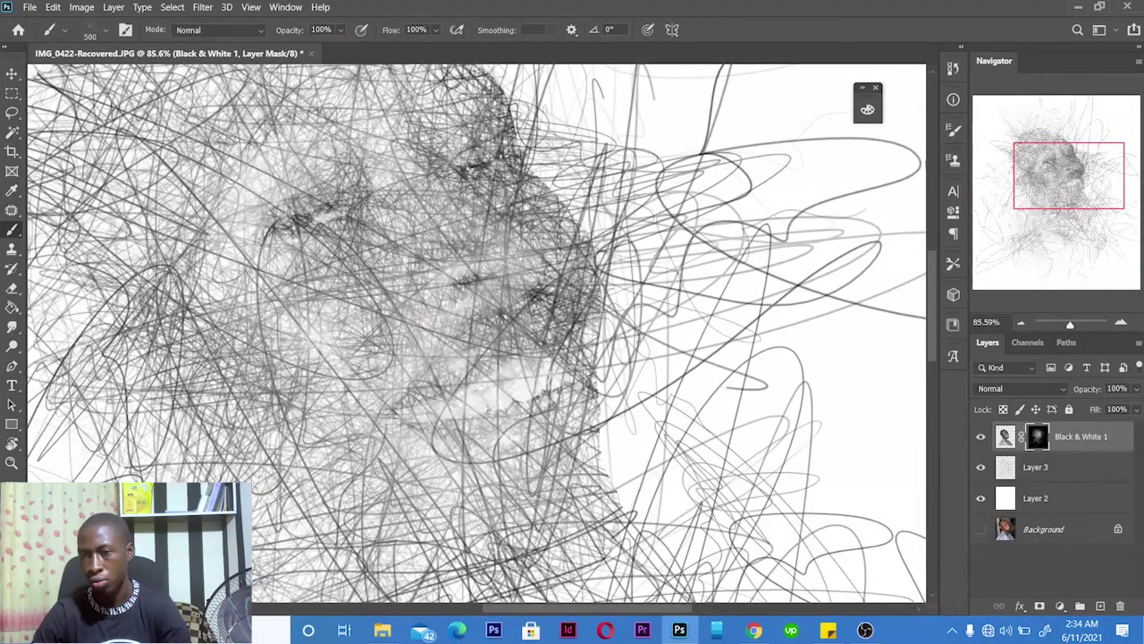
scroll(503, 304, down, 1)
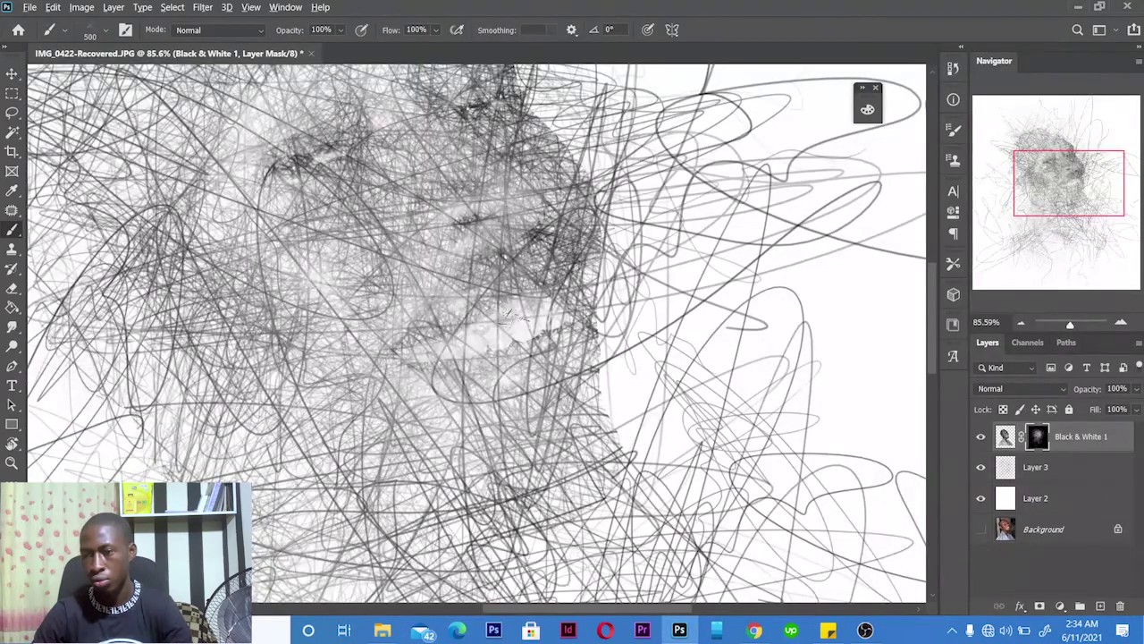
Enlarge the brush to 1900 px for broader work on the mask around the mouth and lower face
scroll(512, 307, down, 2)
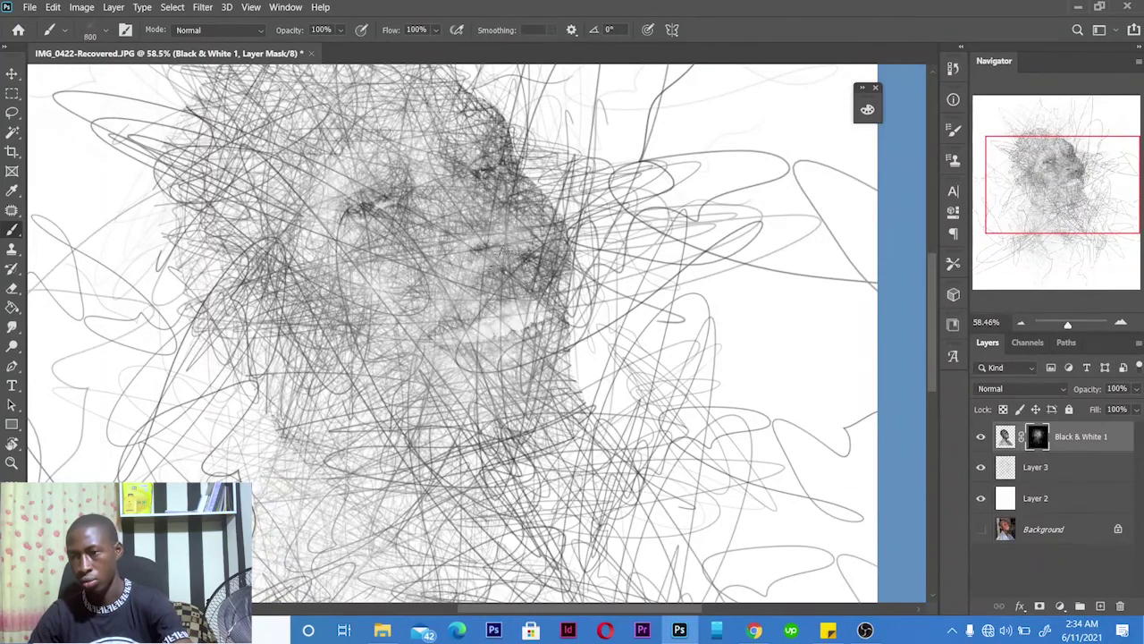
key(bracketright)
key(bracketright)
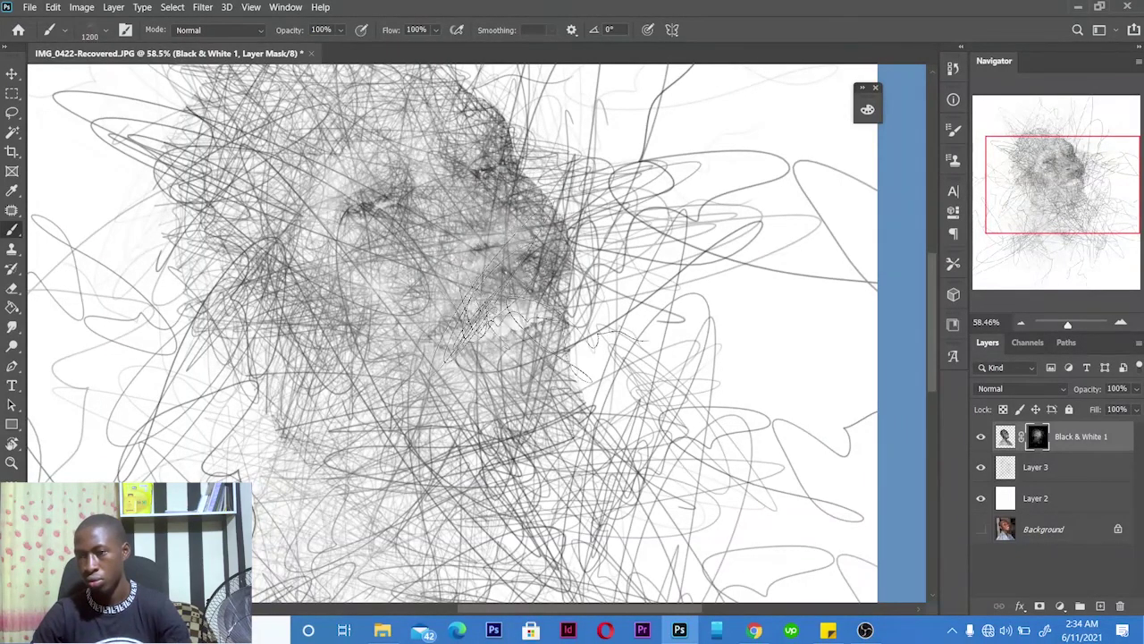
scroll(340, 252, down, 3)
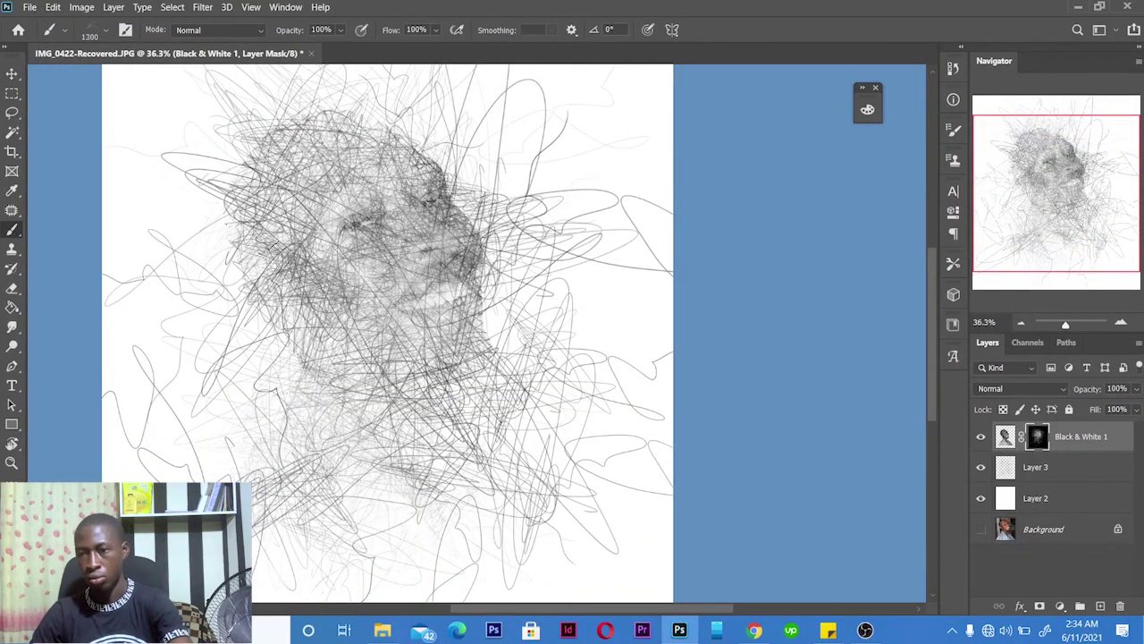
key(bracketright)
key(bracketright)
key(bracketright)
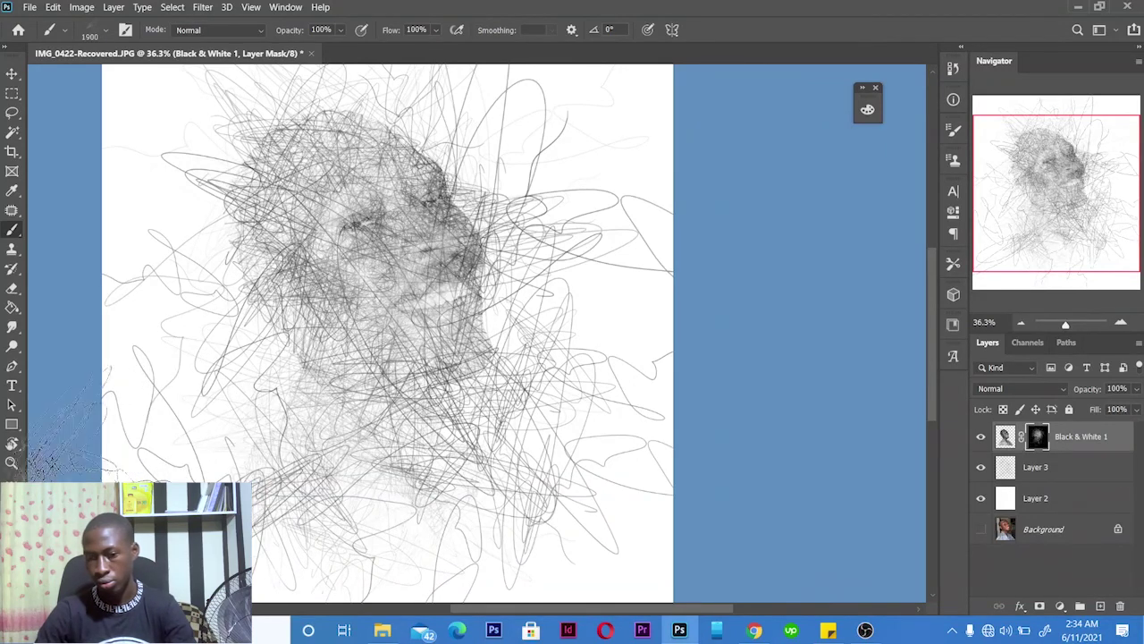
Set the foreground colour to white for painting on the mask
click(9, 509)
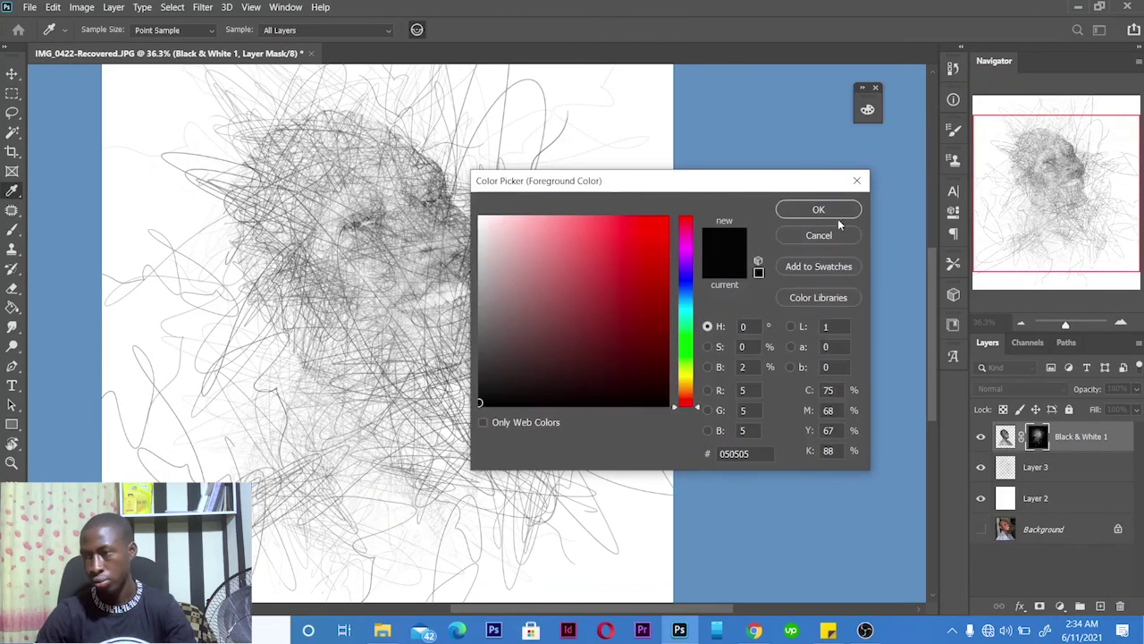
click(838, 216)
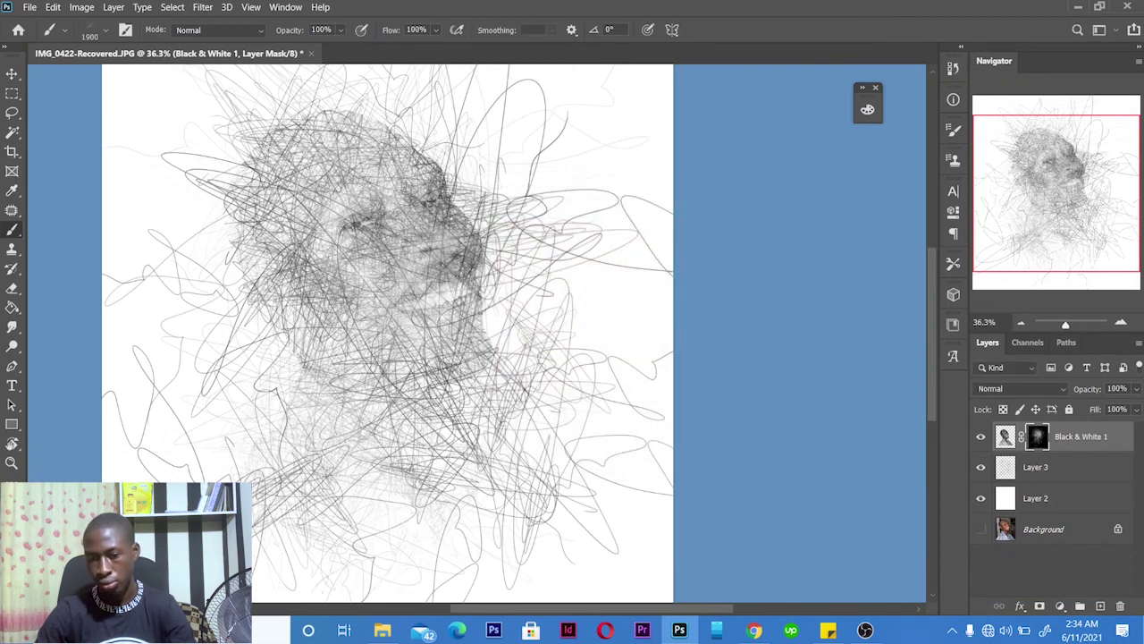
click(9, 510)
drag(478, 297, 479, 216)
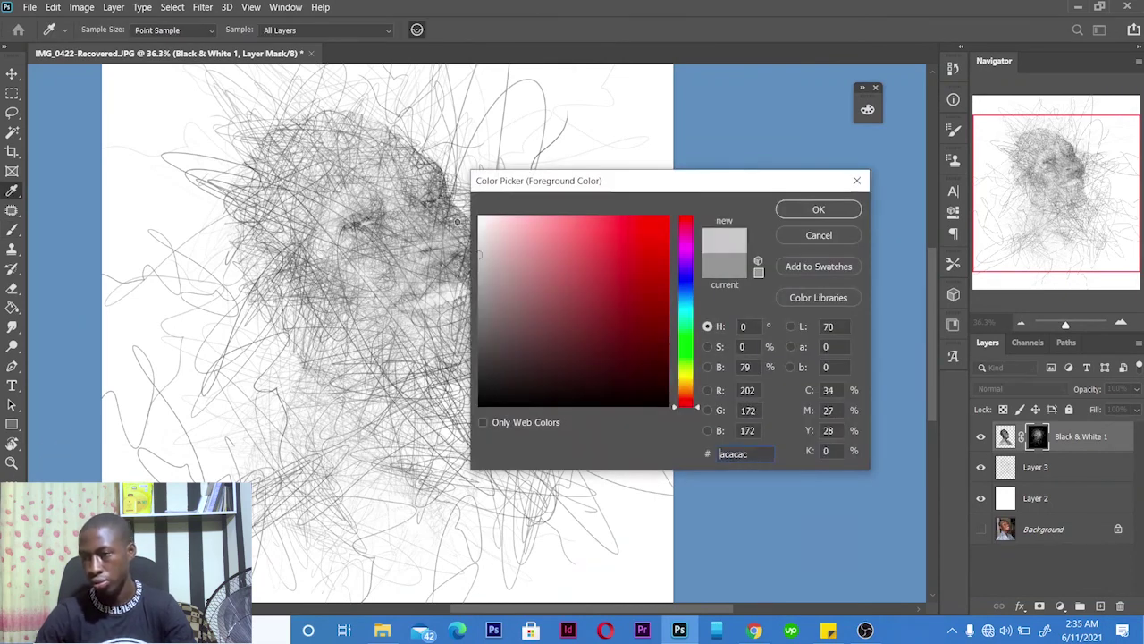
click(817, 209)
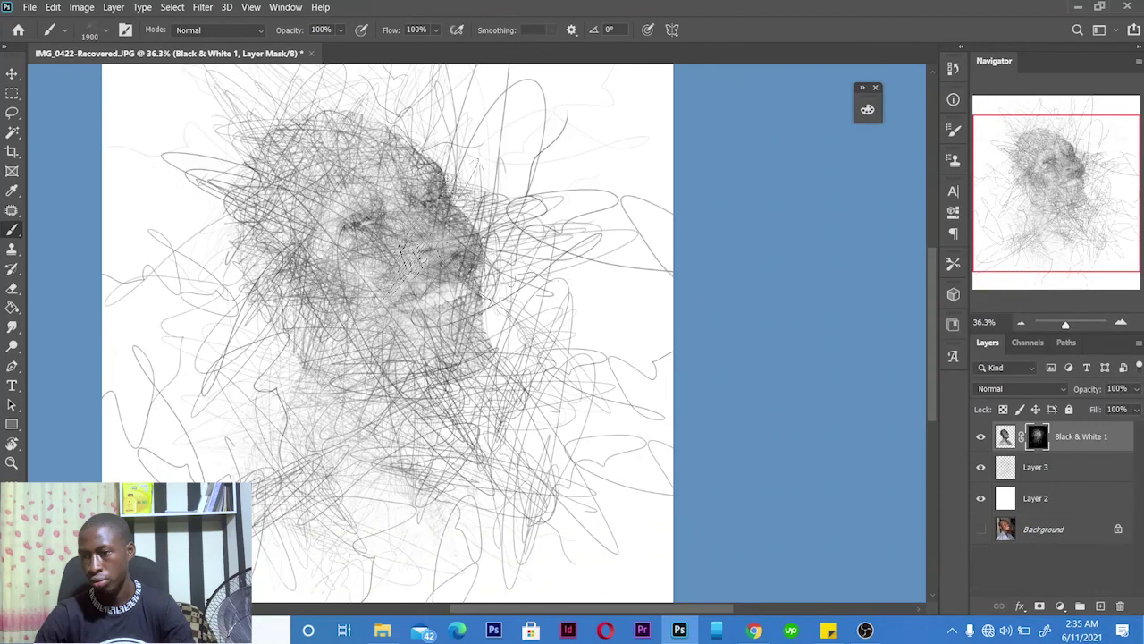
Dab the 1900 px brush on the mask over the face, ear, jaw and chin to reveal more of the portrait
click(380, 286)
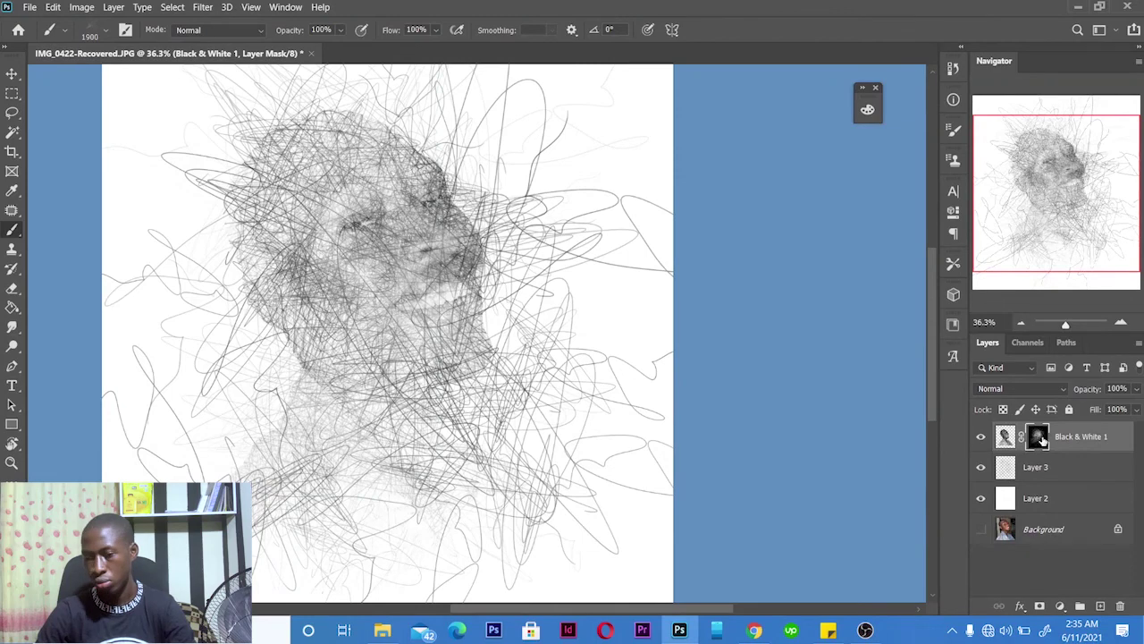
scroll(388, 441, down, 2)
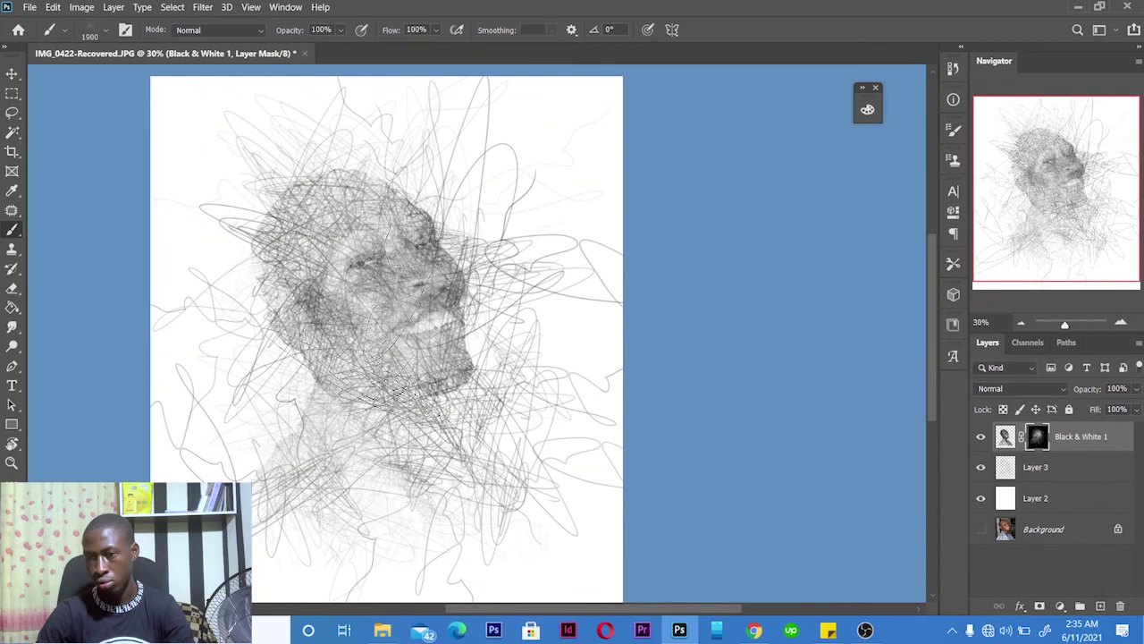
key(ctrl+z)
key(ctrl+shift+z)
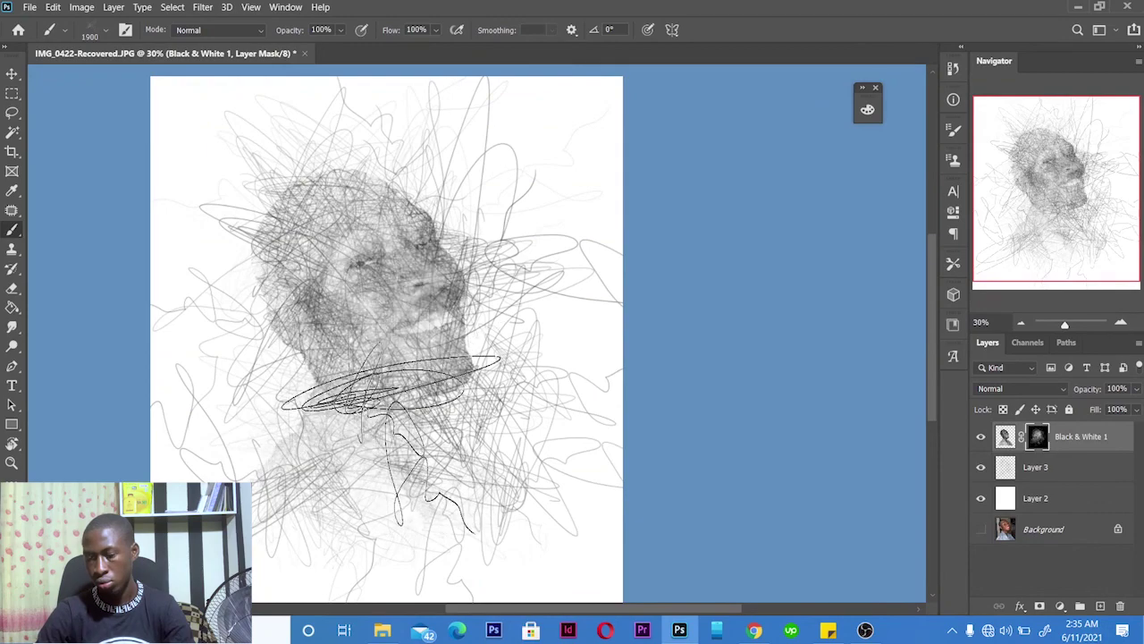
scroll(374, 395, up, 6)
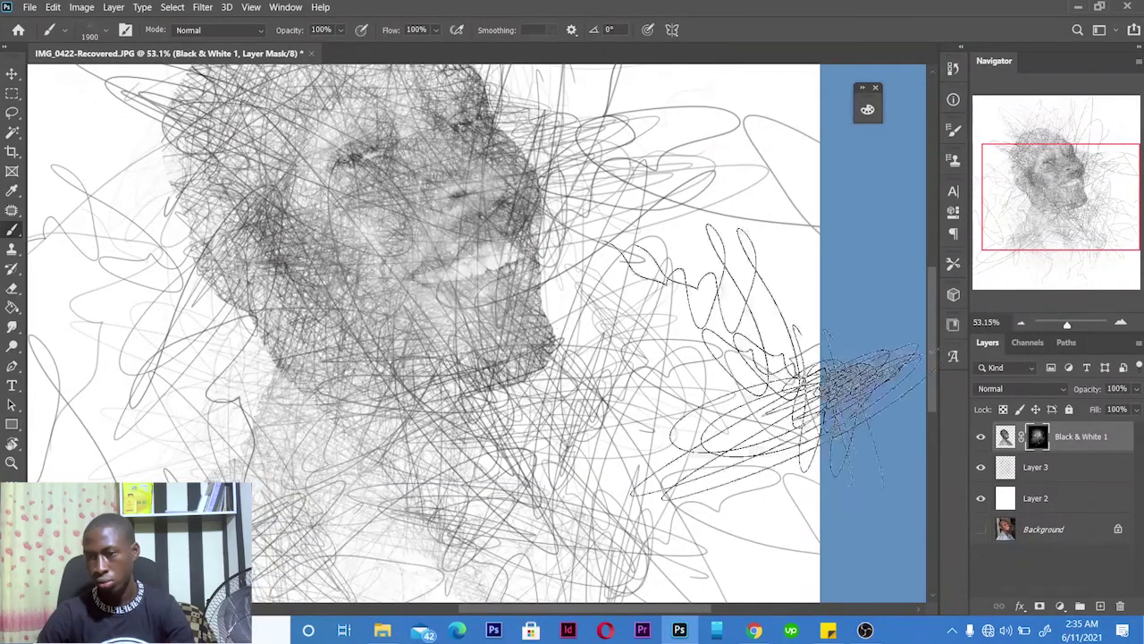
Activate Layer 3 and add 1900 px scribbles in front of the face and around the forehead and top of the head
click(1050, 479)
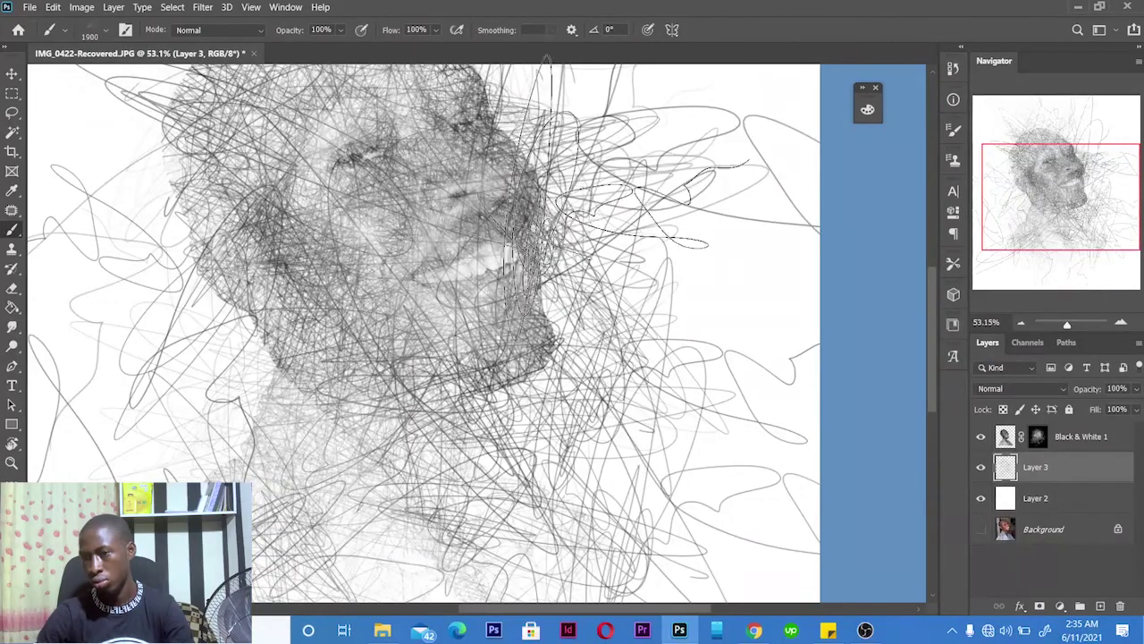
scroll(610, 256, down, 1)
drag(610, 256, 622, 378)
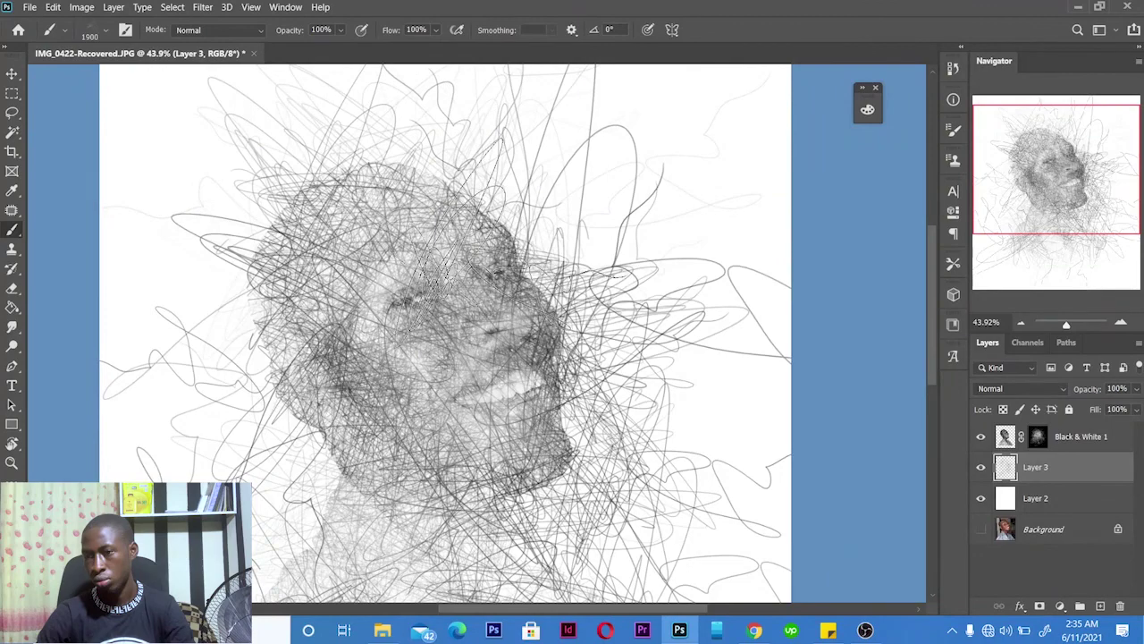
click(552, 180)
click(440, 188)
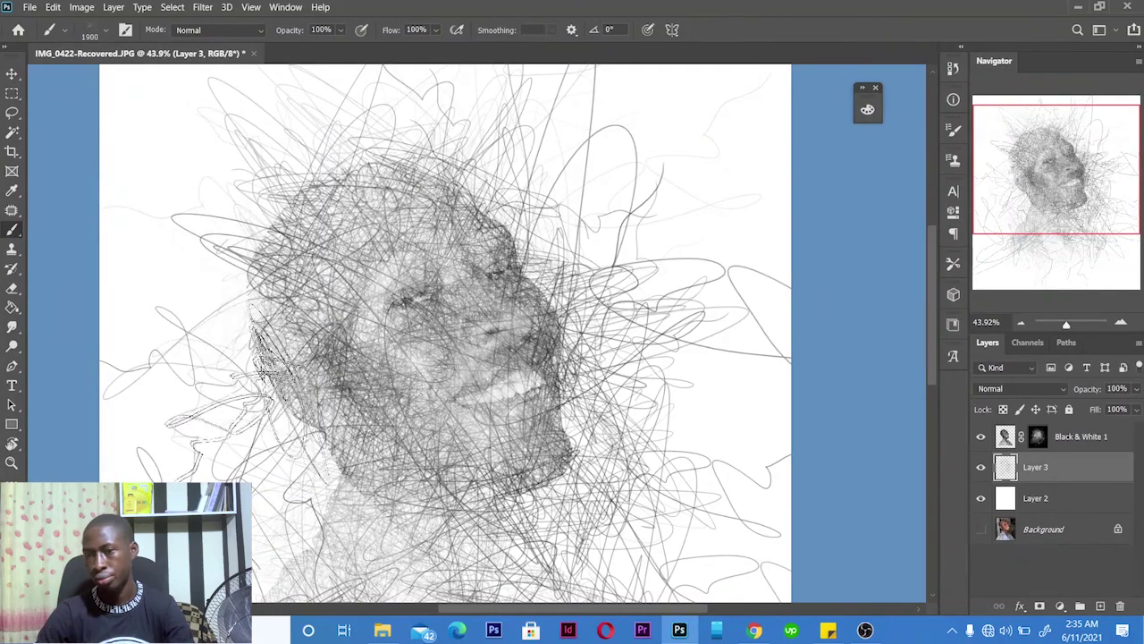
key(ctrl+minus)
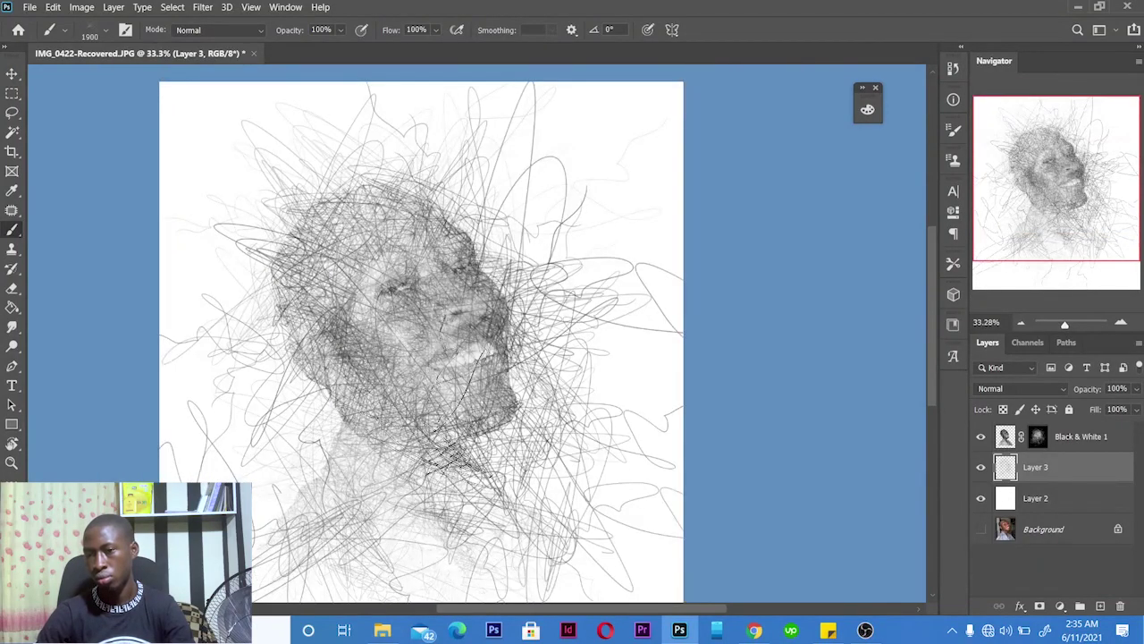
Dab one more 1900 px scribble on Layer 3 around the neck and shoulder
click(320, 491)
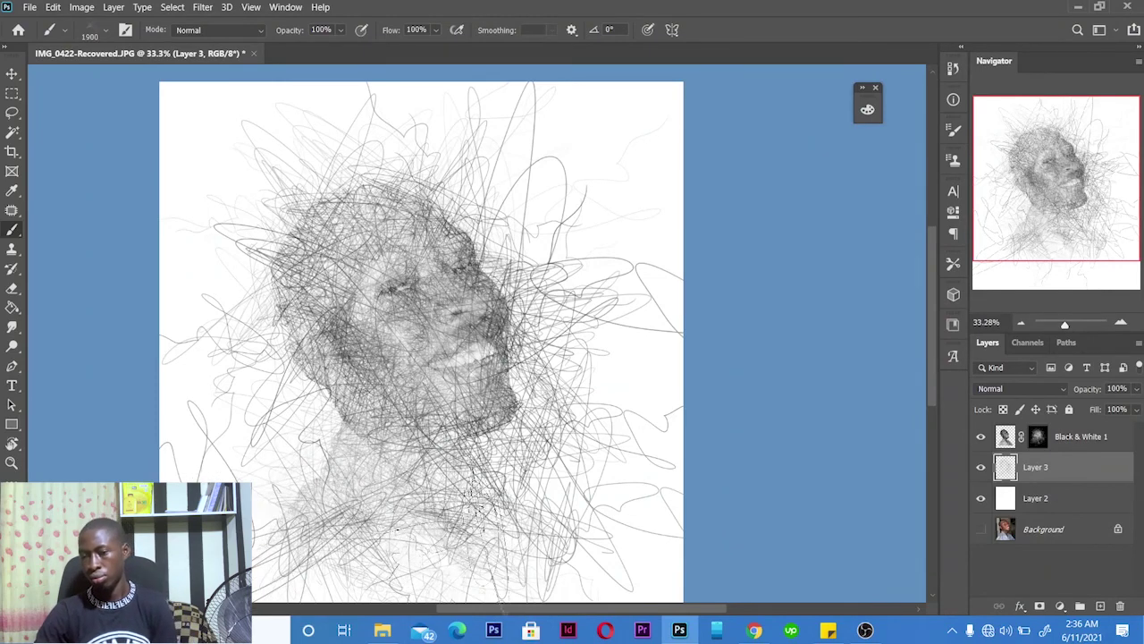
Add an Exposure adjustment layer directly above the Black & White 1 layer
click(1009, 439)
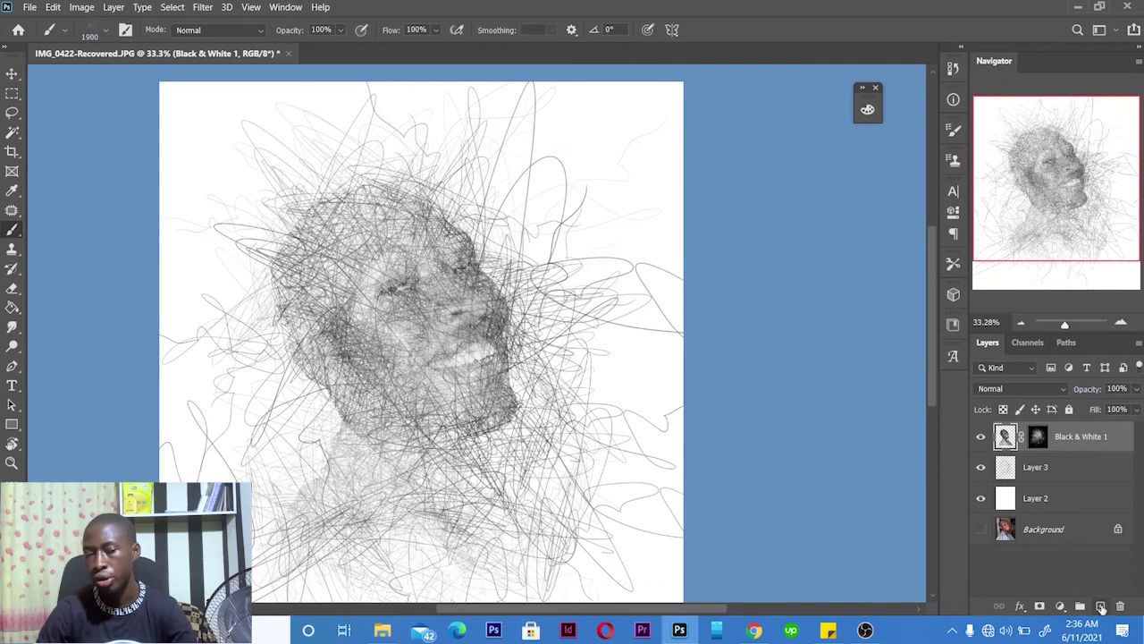
click(1060, 606)
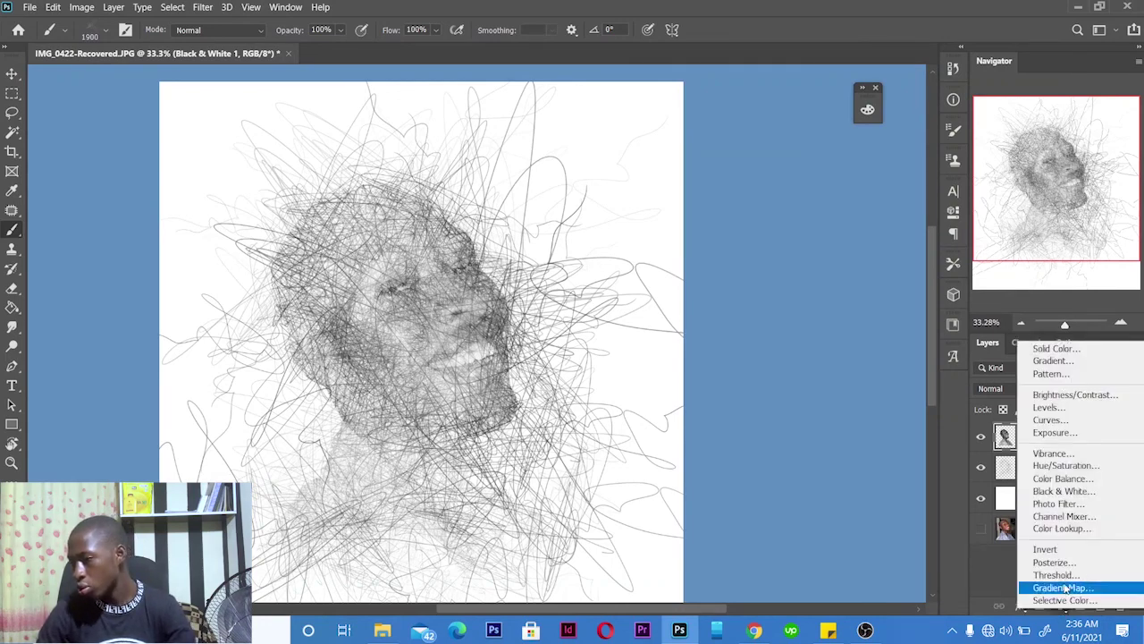
click(1060, 434)
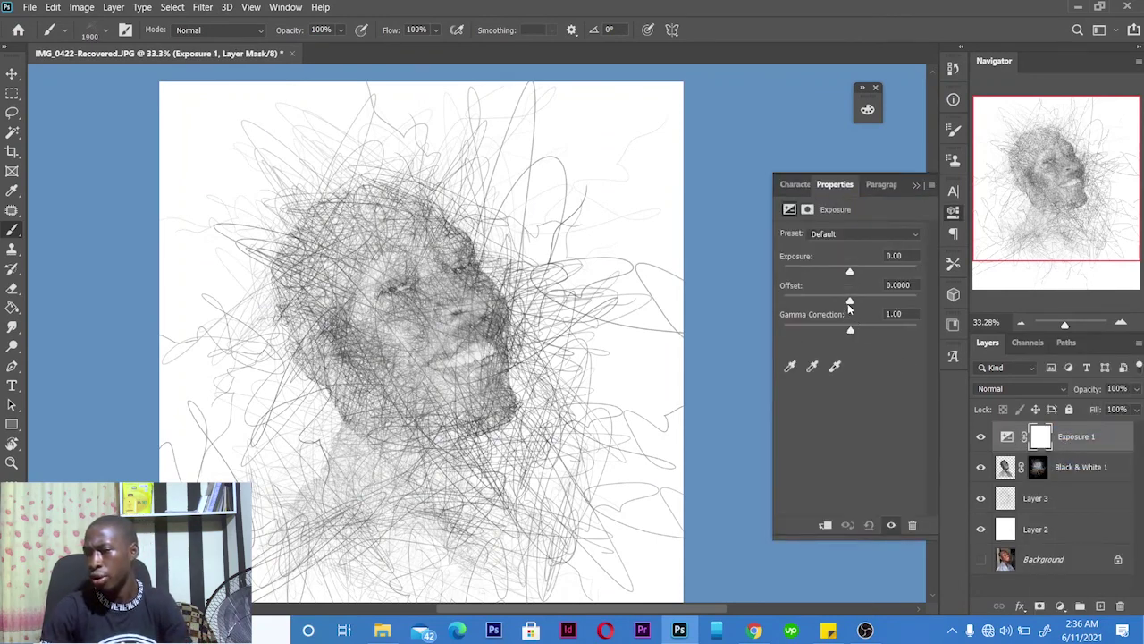
Set the adjustment's exposure to +0.38, offset to -0.1080 and gamma correction to 1.00 to deepen the contrast
drag(850, 303, 839, 305)
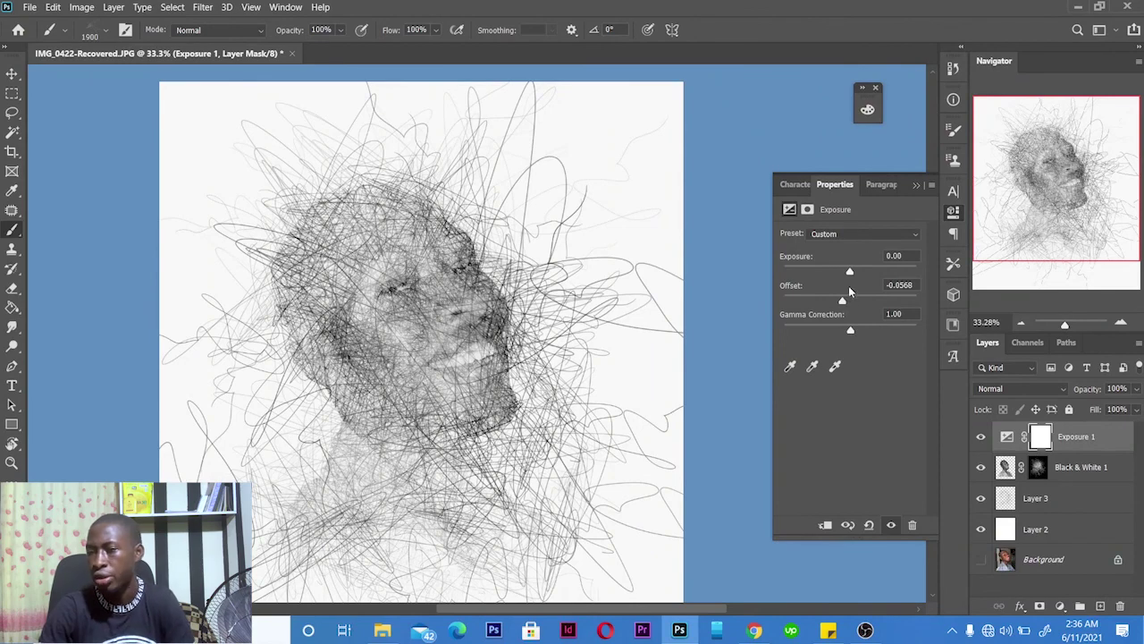
drag(856, 275, 855, 275)
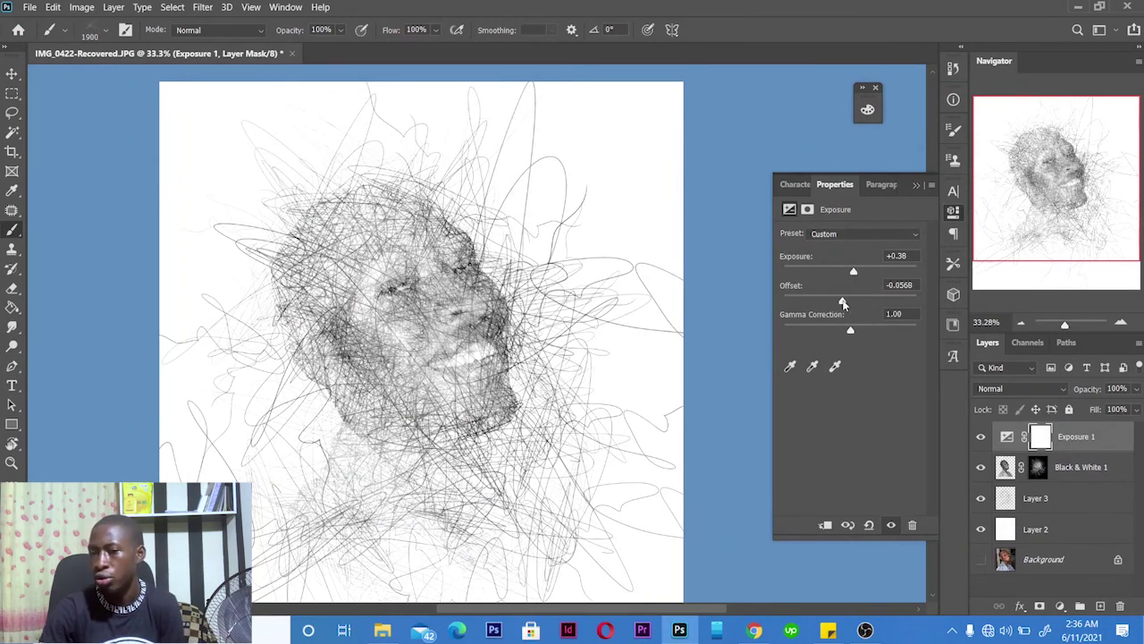
mouse_move(848, 302)
mouse_down()
mouse_move(837, 301)
mouse_move(858, 327)
mouse_up()
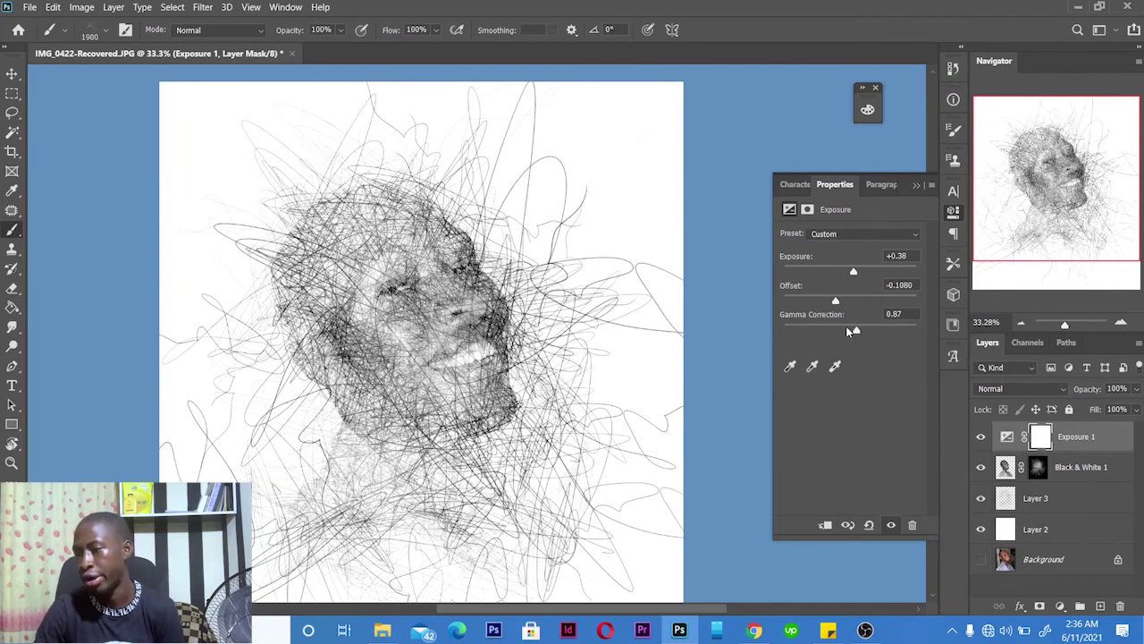
drag(855, 331, 852, 334)
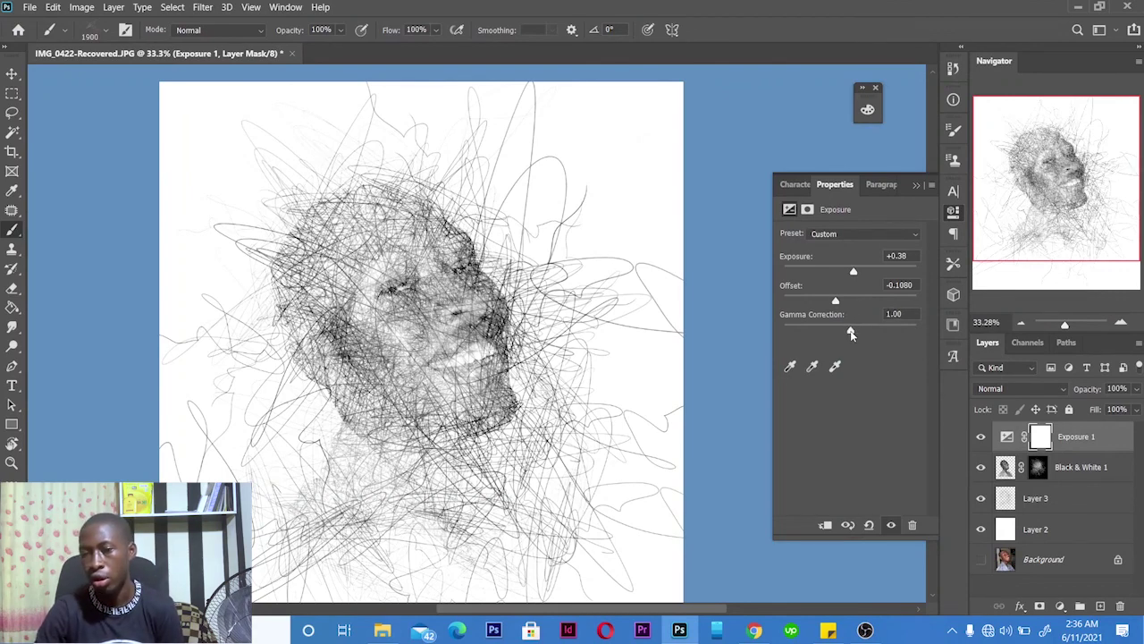
click(915, 184)
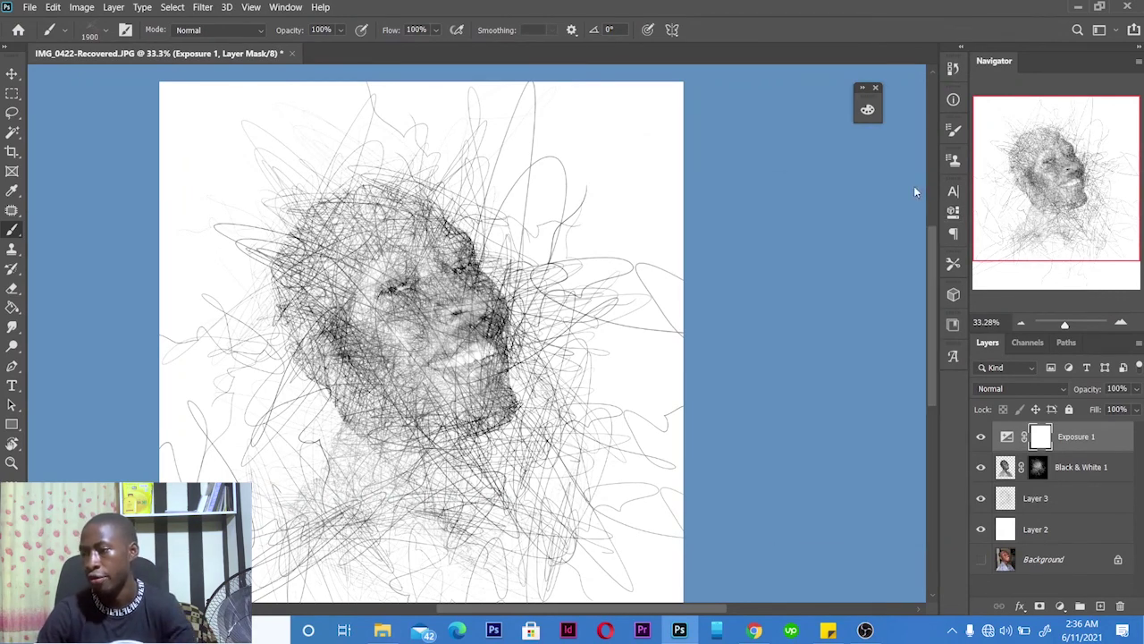
Activate Layer 3, reduce the brush to 1400 px and add scribbles around the neck, shoulders and back of the head
click(1036, 467)
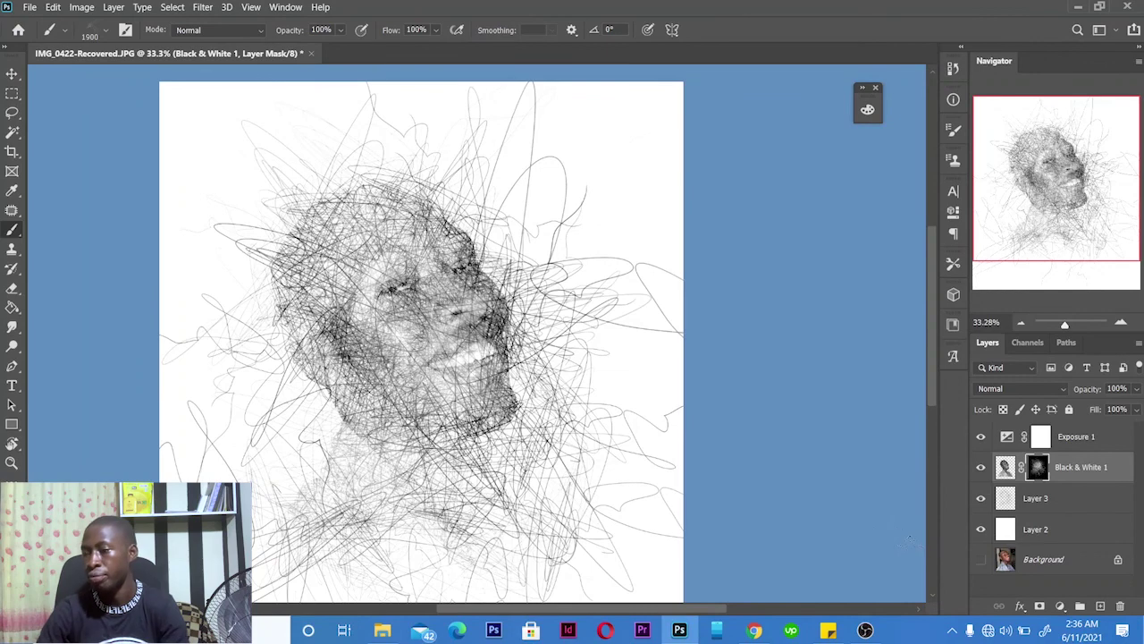
click(1062, 506)
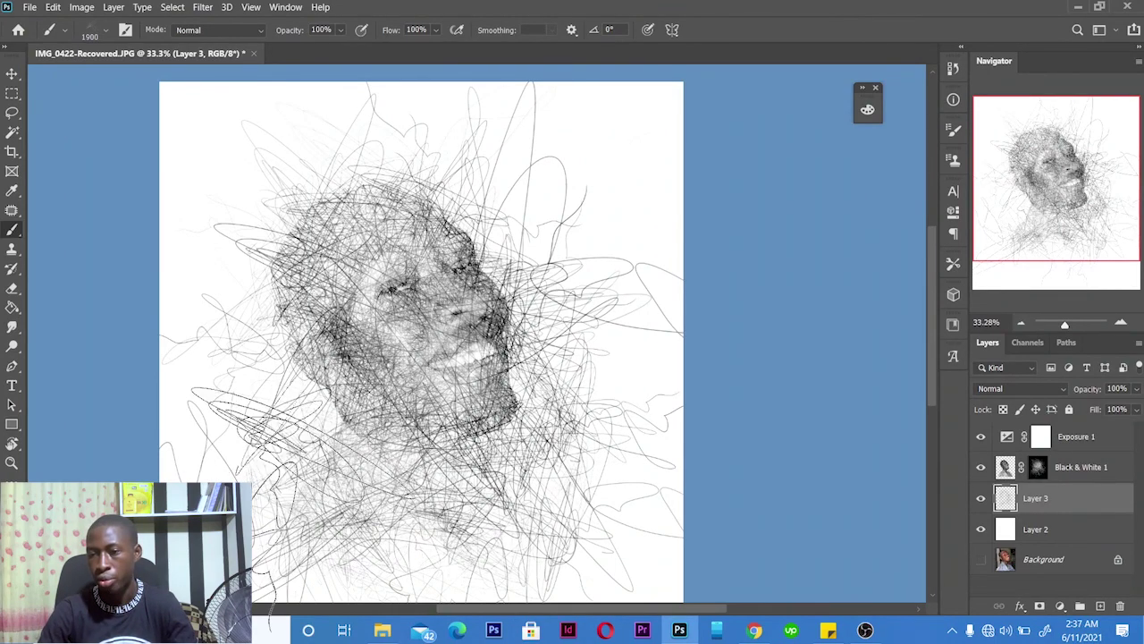
key(bracketleft)
key(bracketleft)
key(bracketleft)
key(bracketleft)
key(bracketleft)
key(bracketleft)
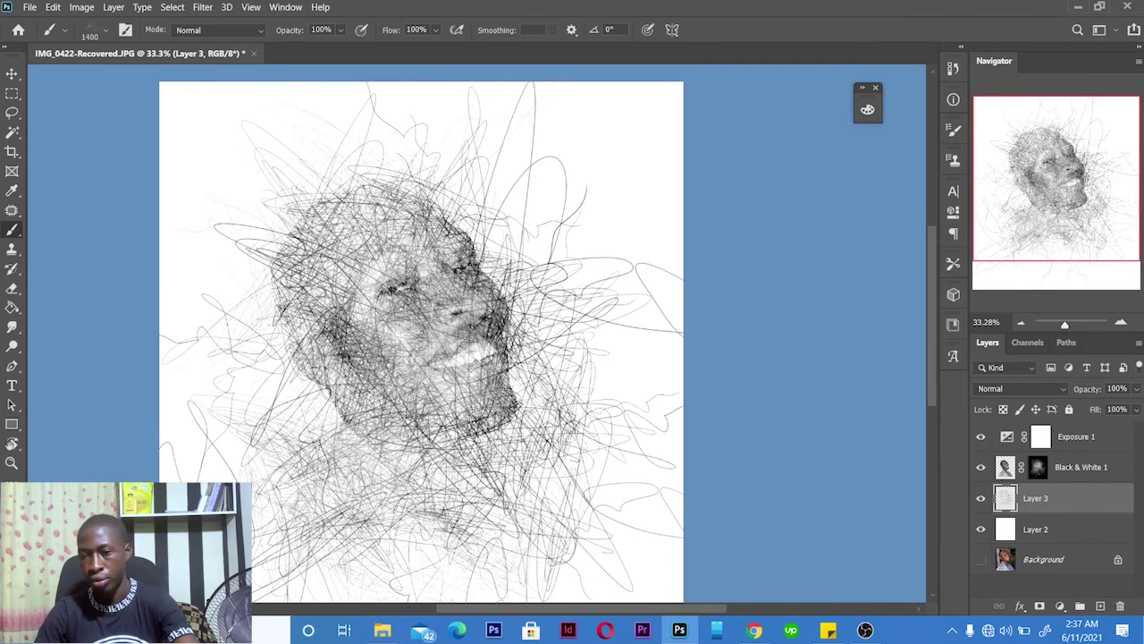
key(bracketright)
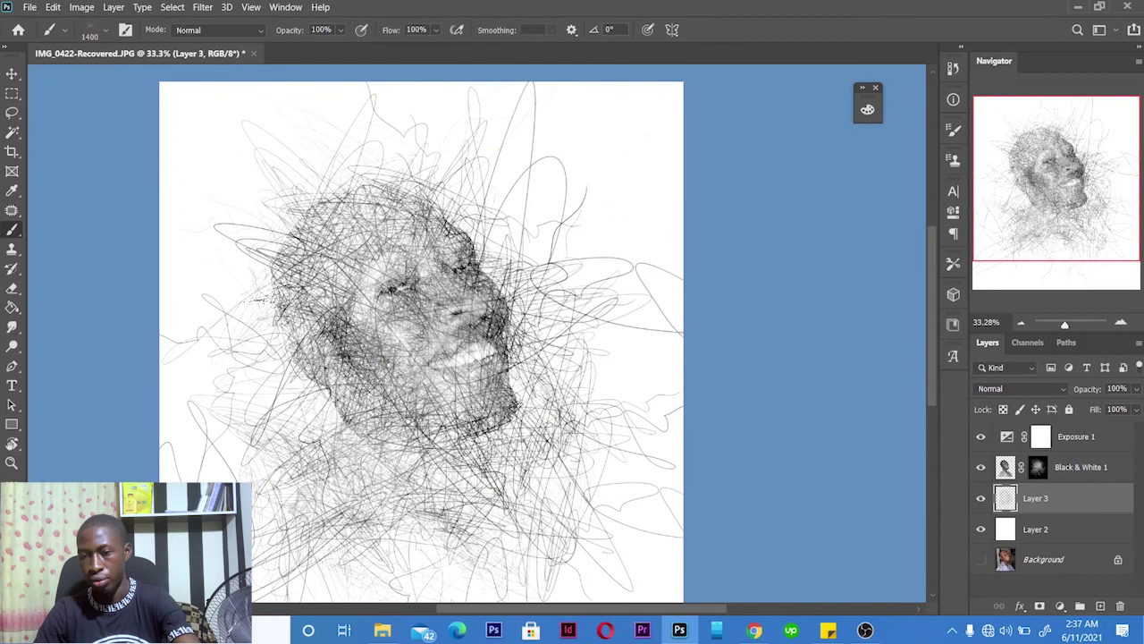
click(304, 312)
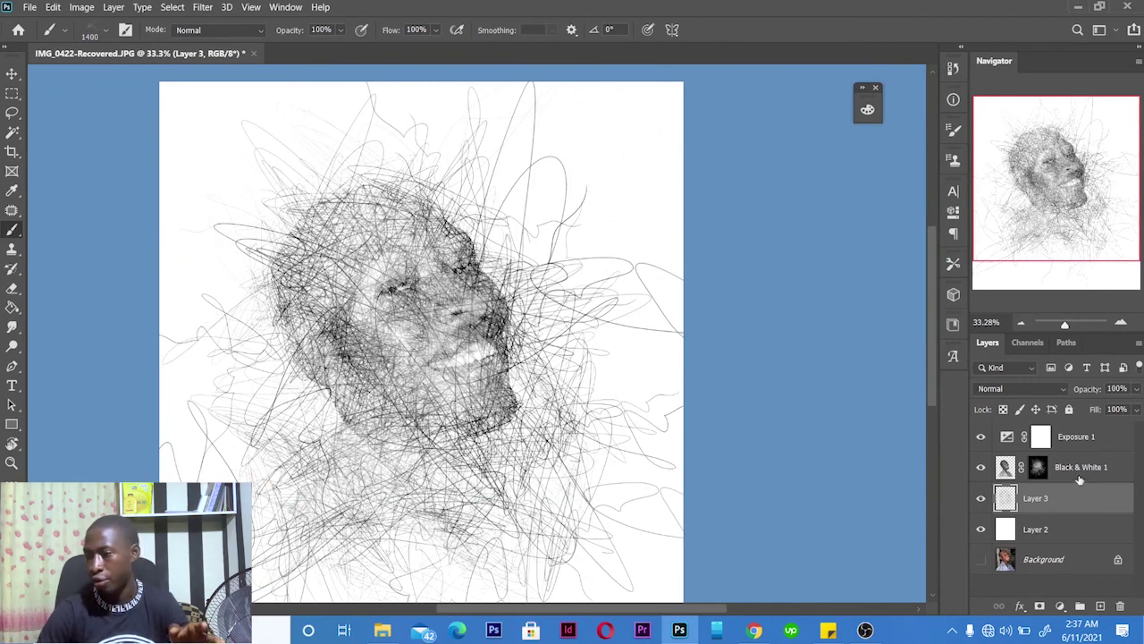
Activate the Black & White 1 layer mask and enlarge the brush to 2100 px for work over the face
click(1037, 467)
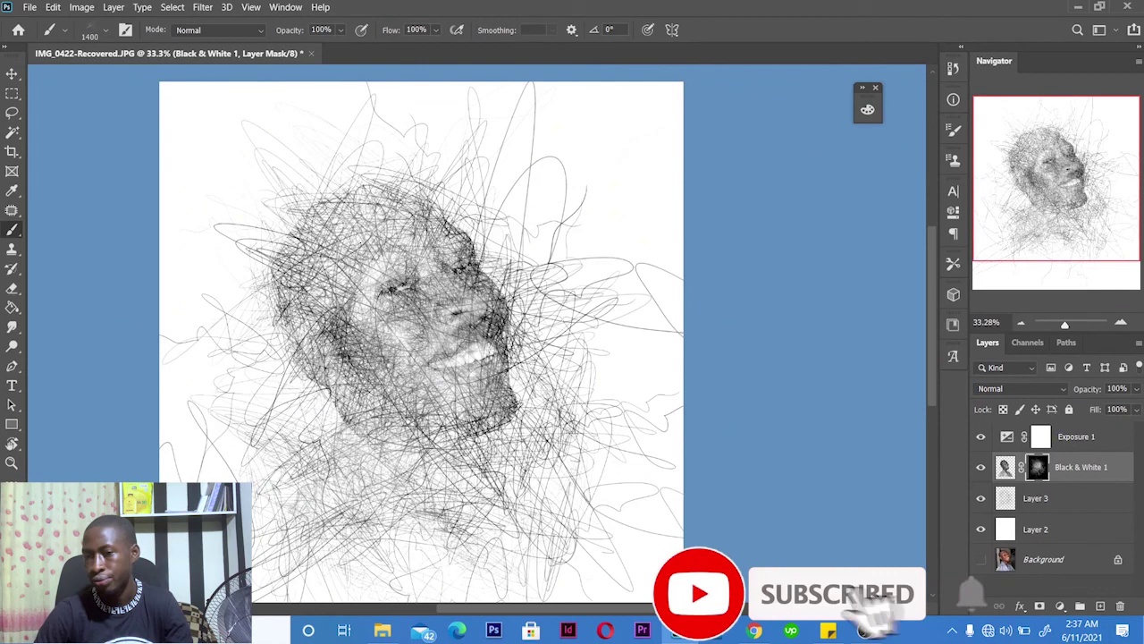
key(bracketright)
key(bracketright)
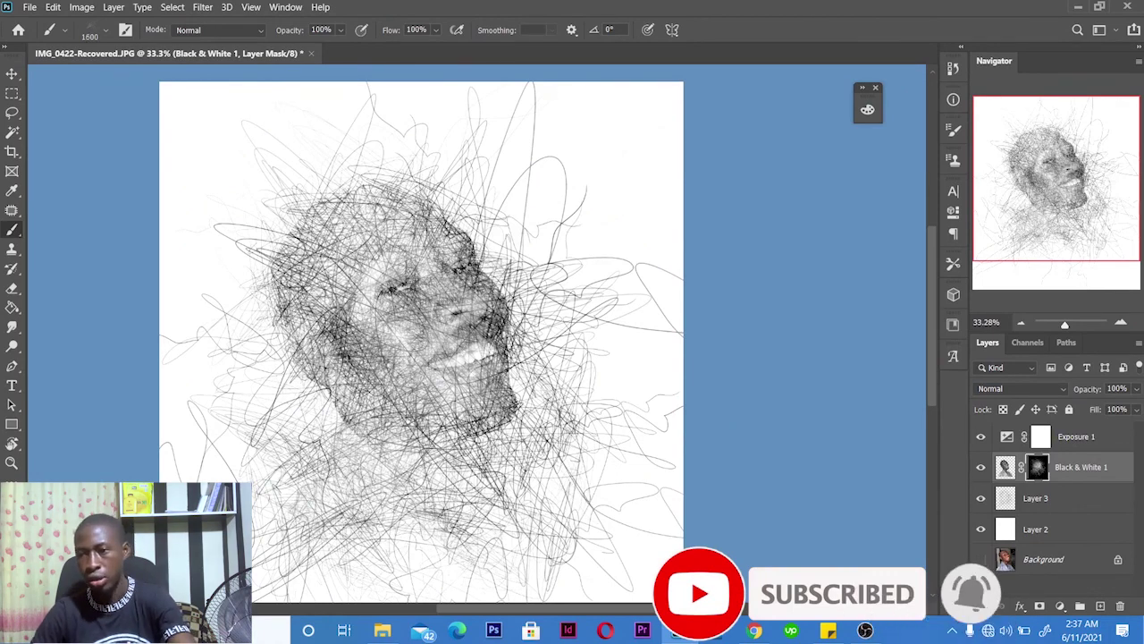
key(bracketright)
key(bracketright)
key(bracketright)
key(bracketright)
key(bracketright)
key(bracketright)
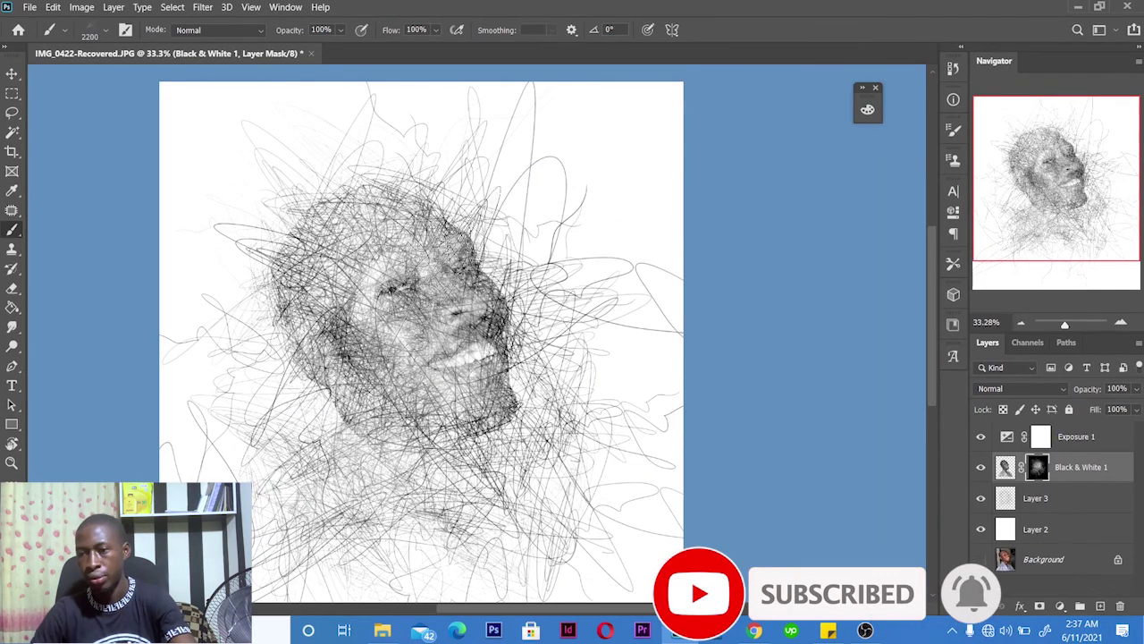
key(bracketleft)
key(bracketleft)
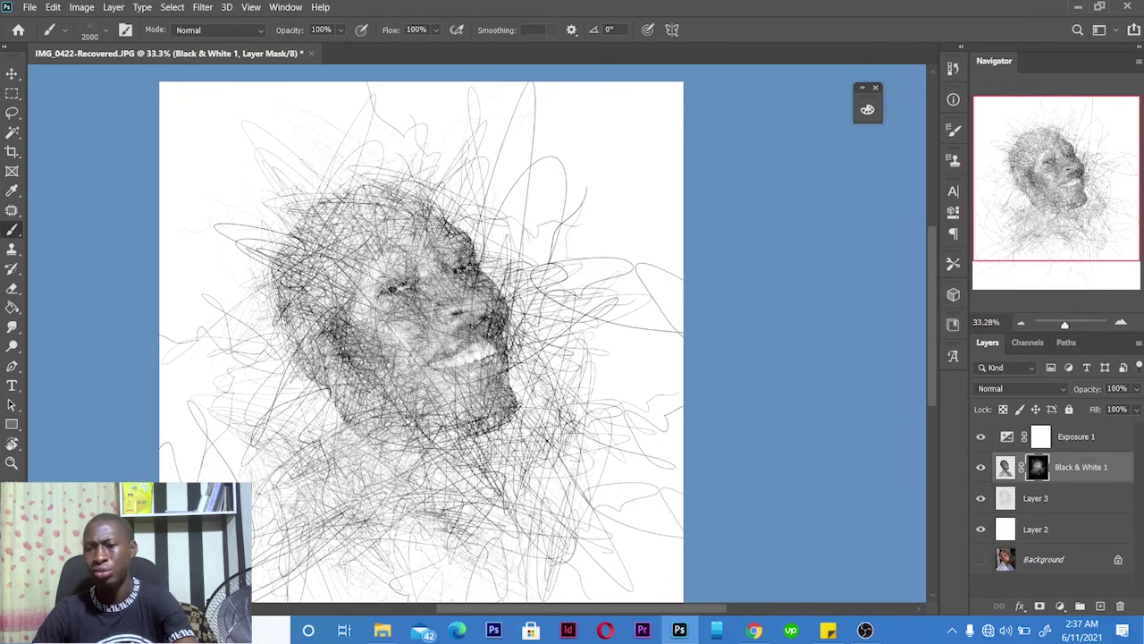
key(bracketright)
key(bracketright)
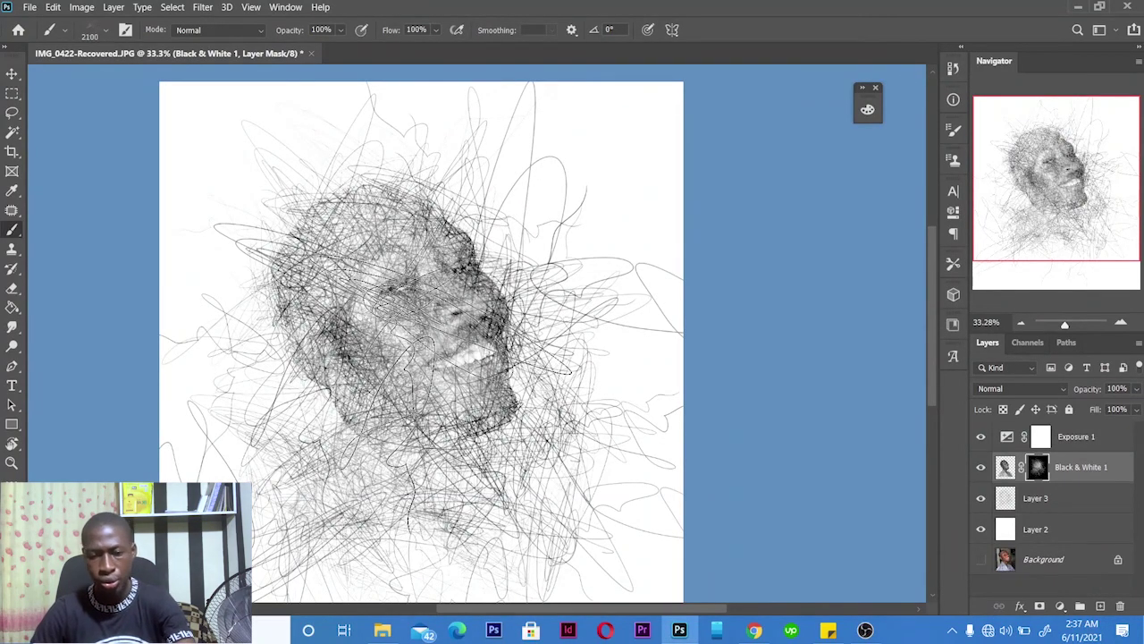
Reduce the brush to 1000 px and retouch the Black & White 1 mask around the mouth and chin
key(bracketleft)
key(bracketleft)
key(bracketleft)
key(bracketleft)
key(bracketleft)
key(bracketleft)
key(bracketleft)
key(bracketleft)
key(bracketleft)
key(bracketleft)
key(bracketleft)
key(bracketleft)
key(bracketleft)
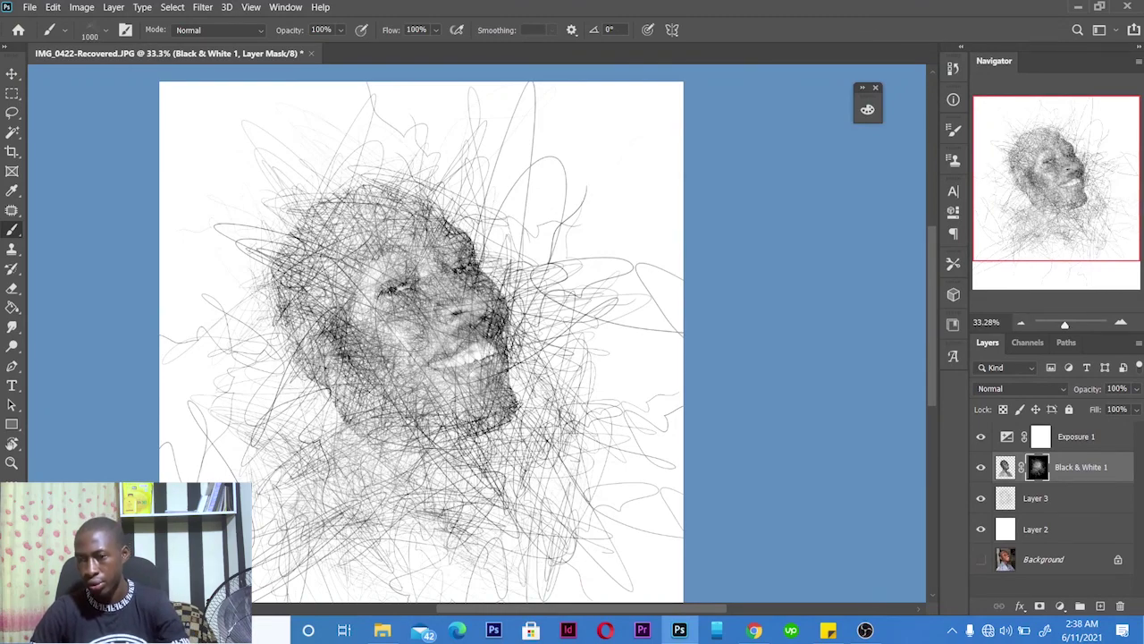
scroll(472, 418, up, 9)
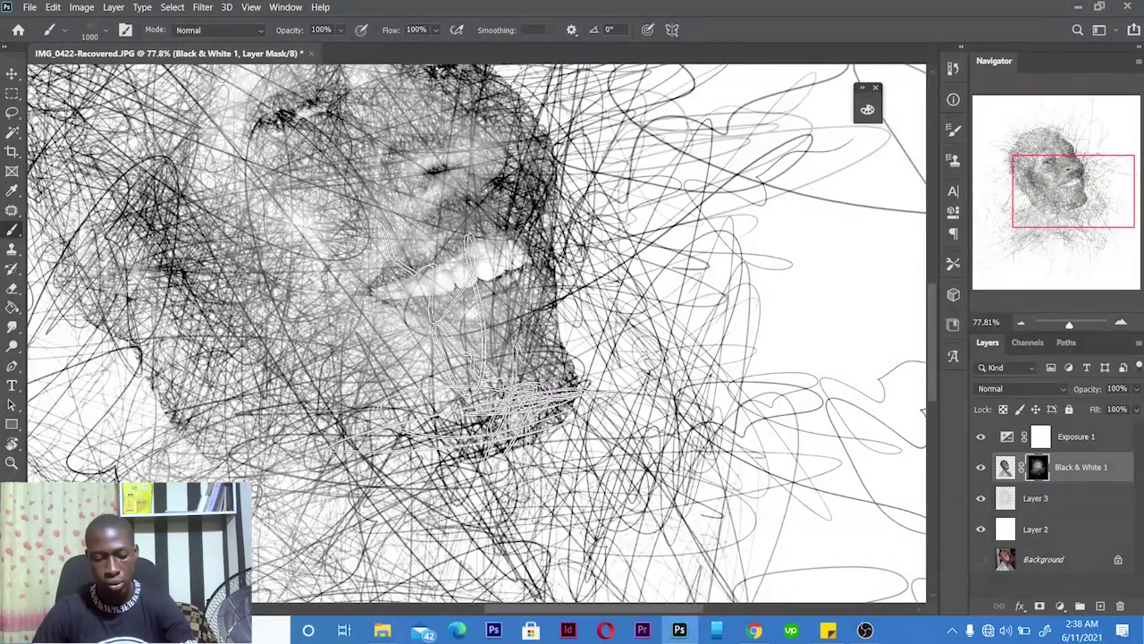
scroll(291, 395, down, 3)
key(ctrl+minus)
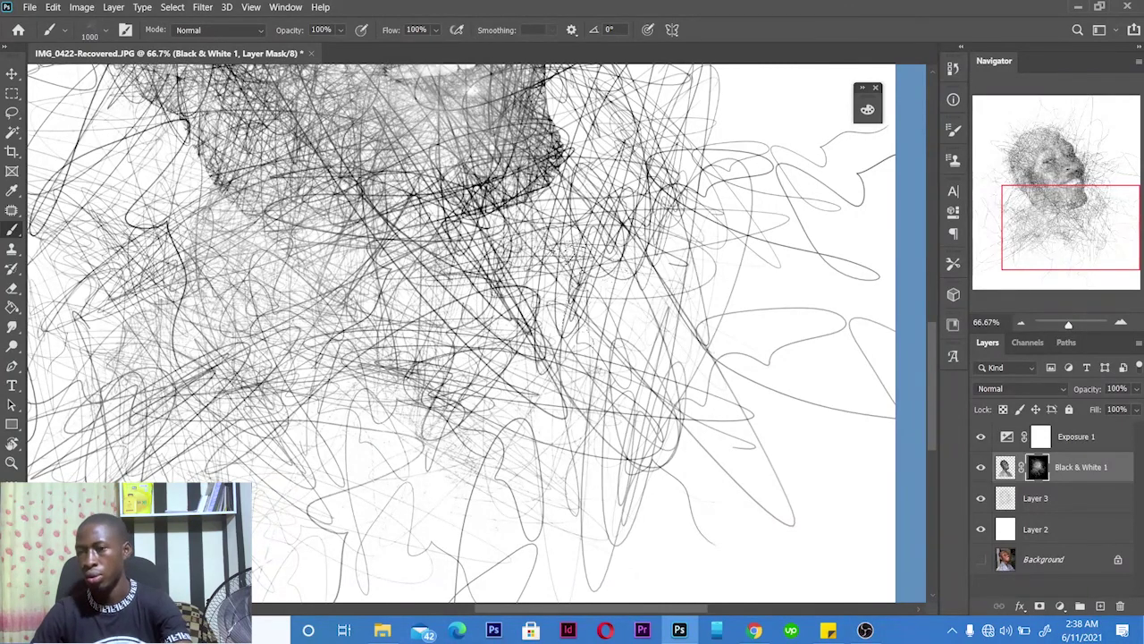
key(ctrl+minus)
key(ctrl+minus)
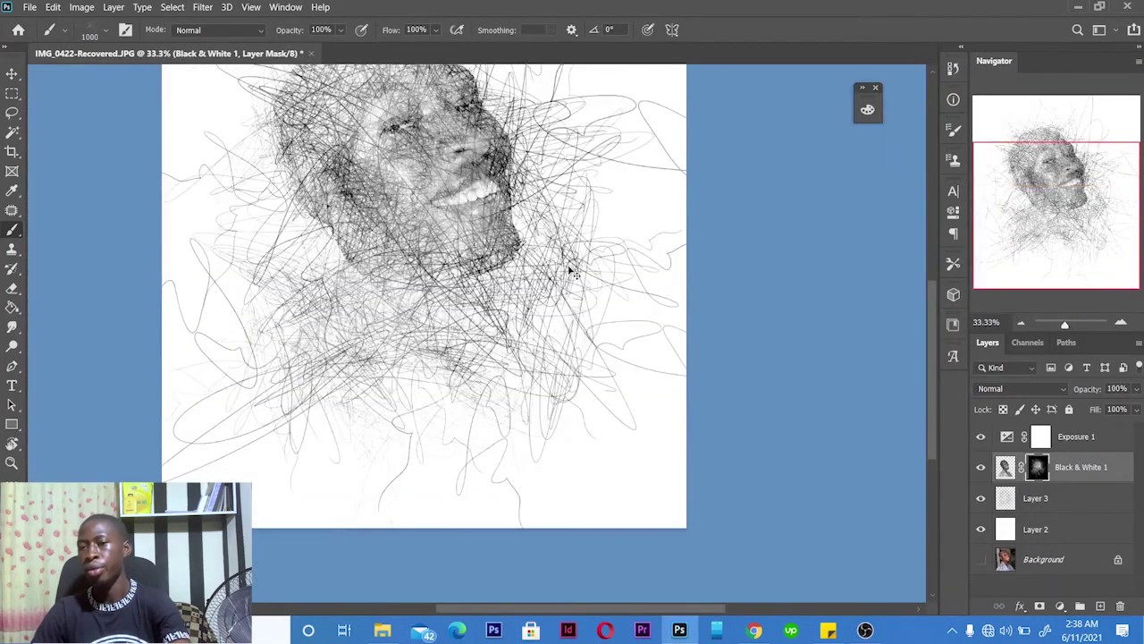
drag(569, 270, 624, 377)
Add a Solid Color fill layer in light red ff5555 directly above the Black & White 1 layer
click(1004, 466)
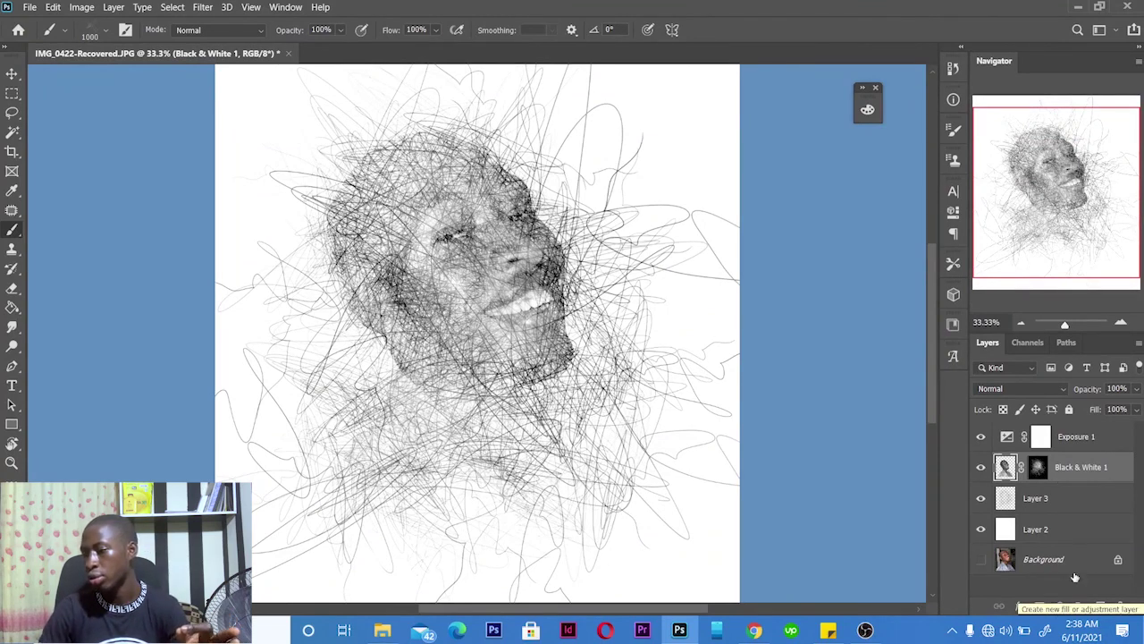
click(1099, 606)
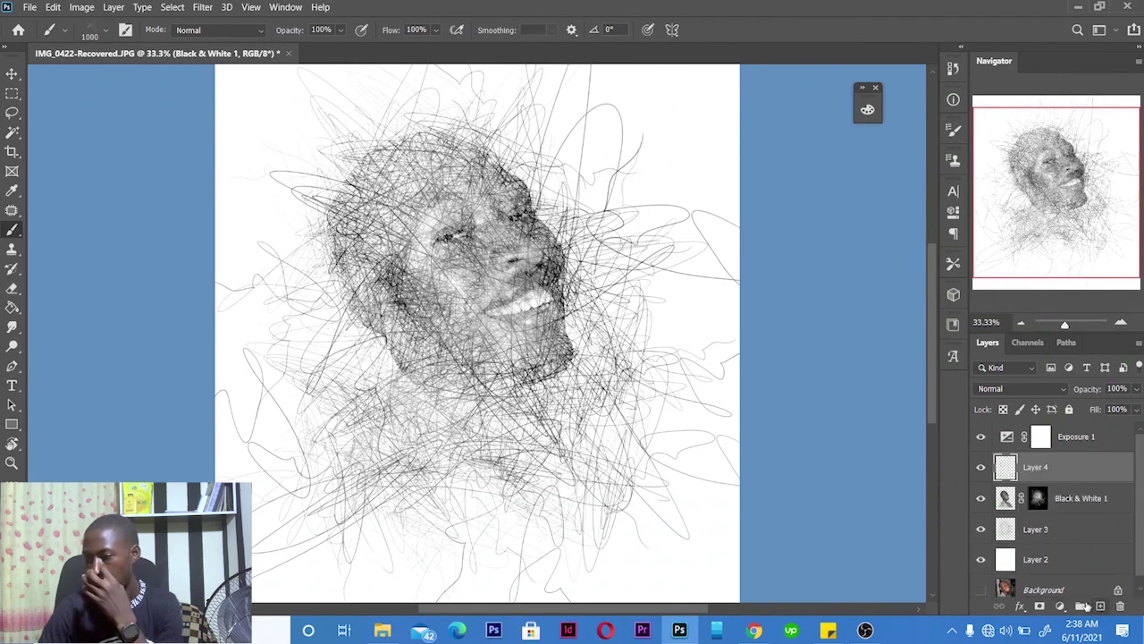
click(1060, 606)
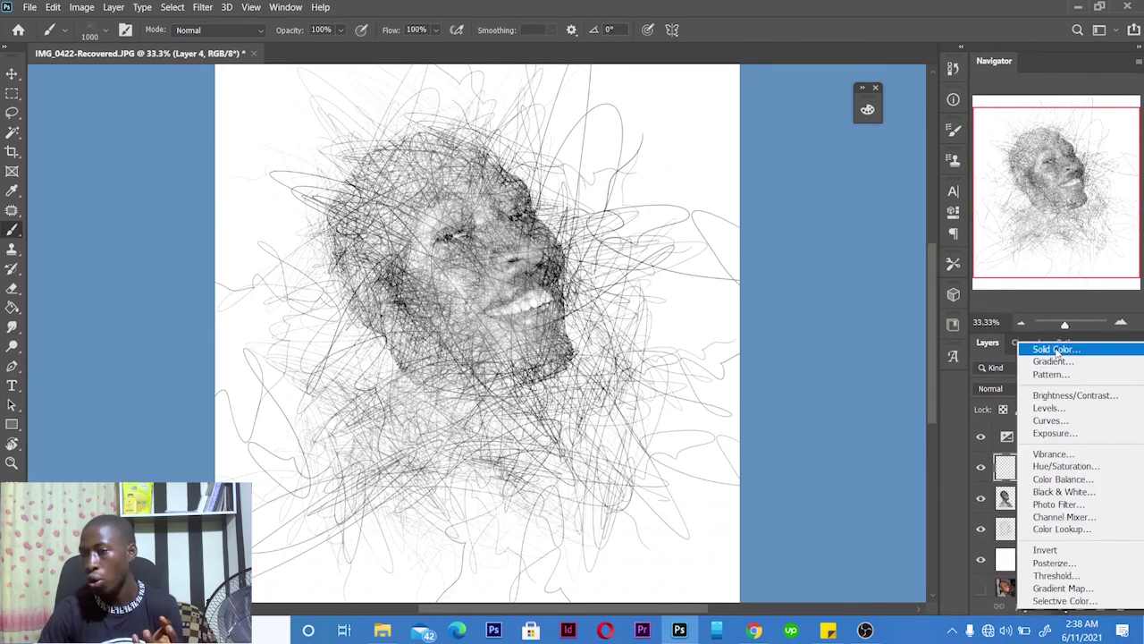
click(1055, 348)
click(627, 213)
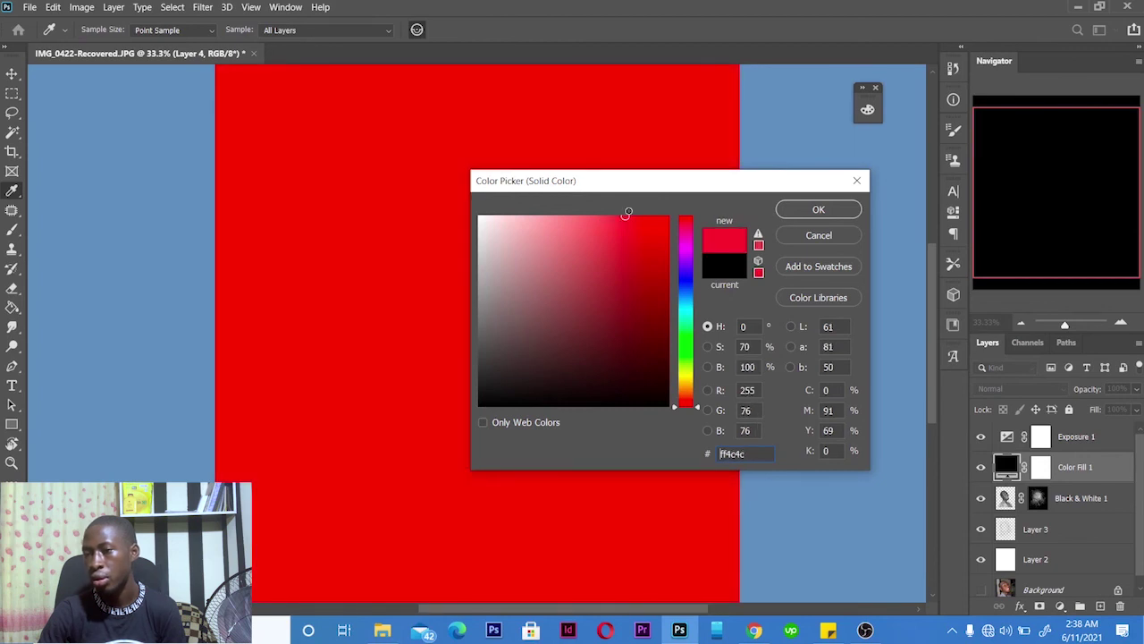
click(606, 216)
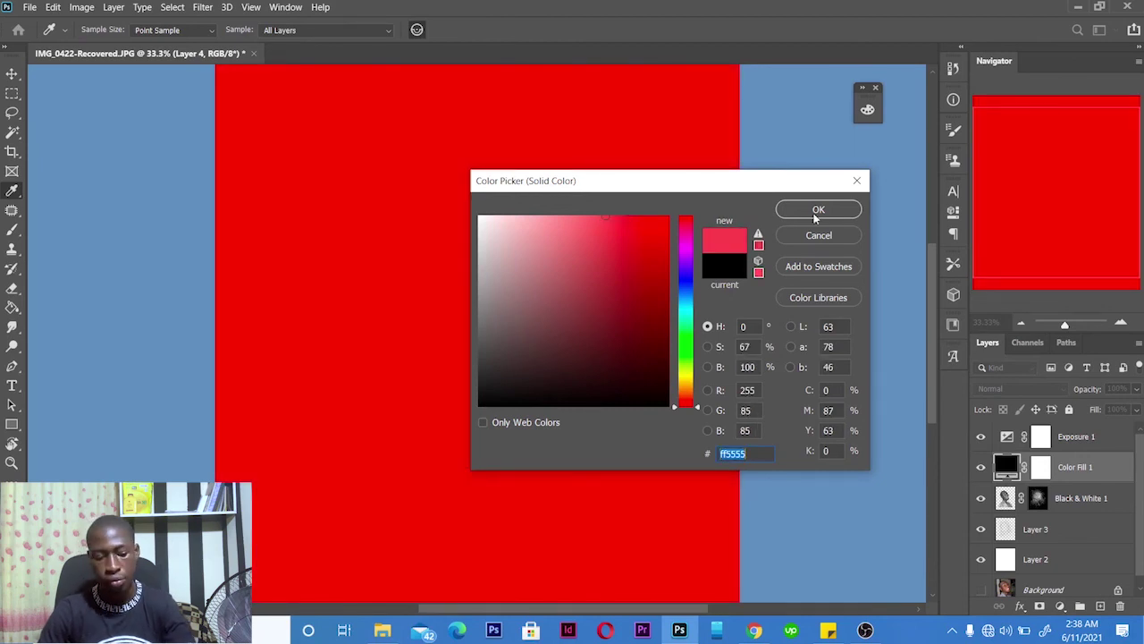
click(816, 210)
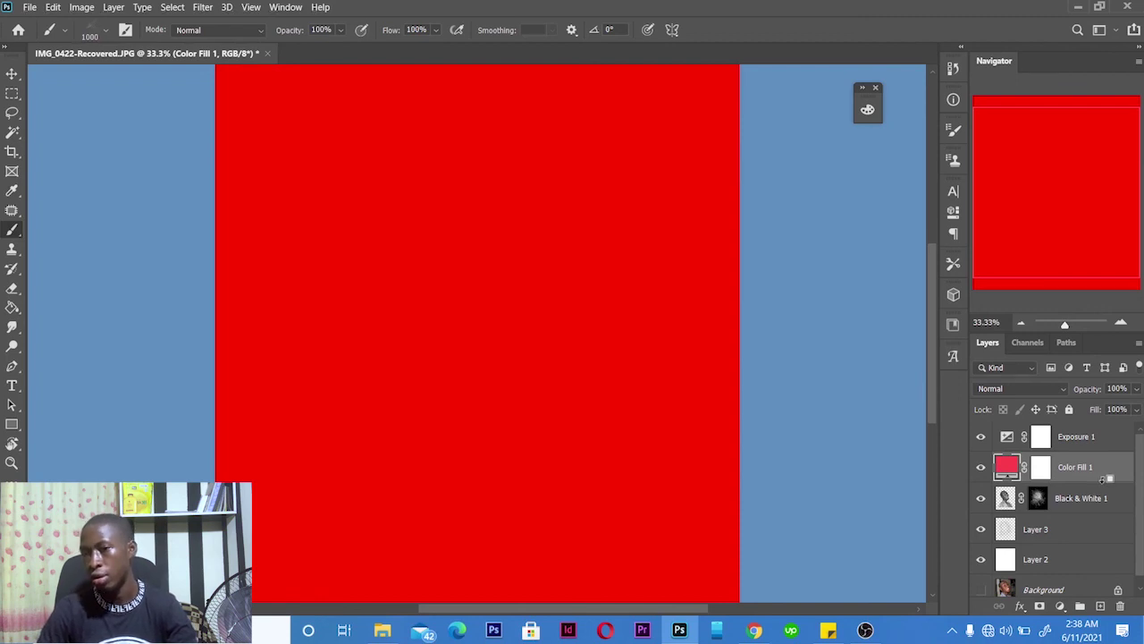
Clip the red fill layer to Black & White 1 and set its blend mode to Color
alt+click(1108, 480)
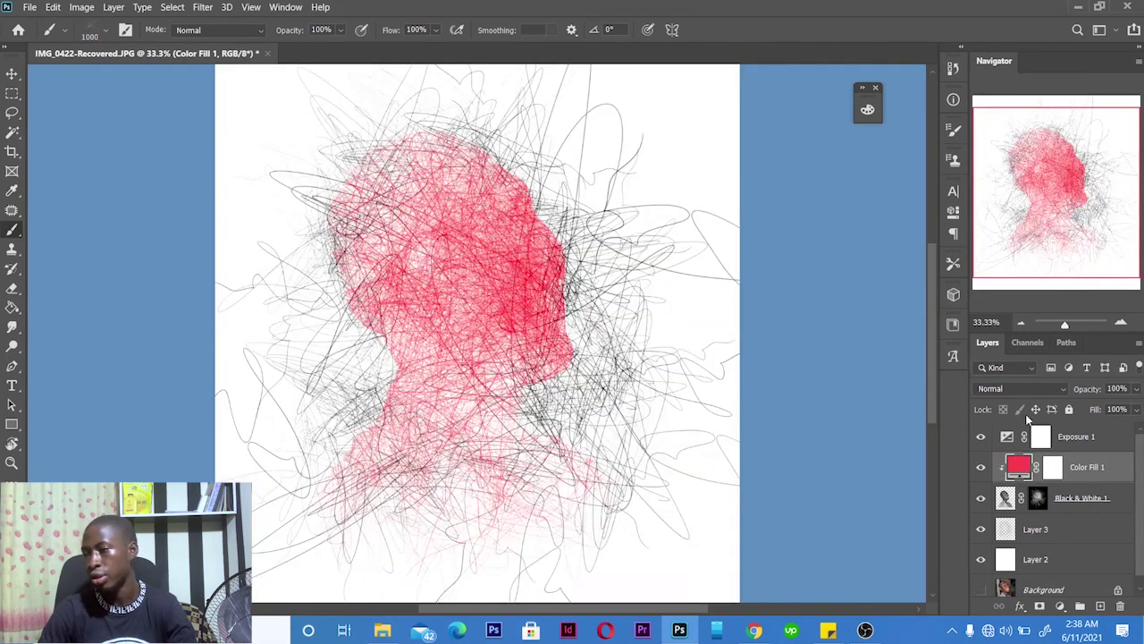
click(1016, 386)
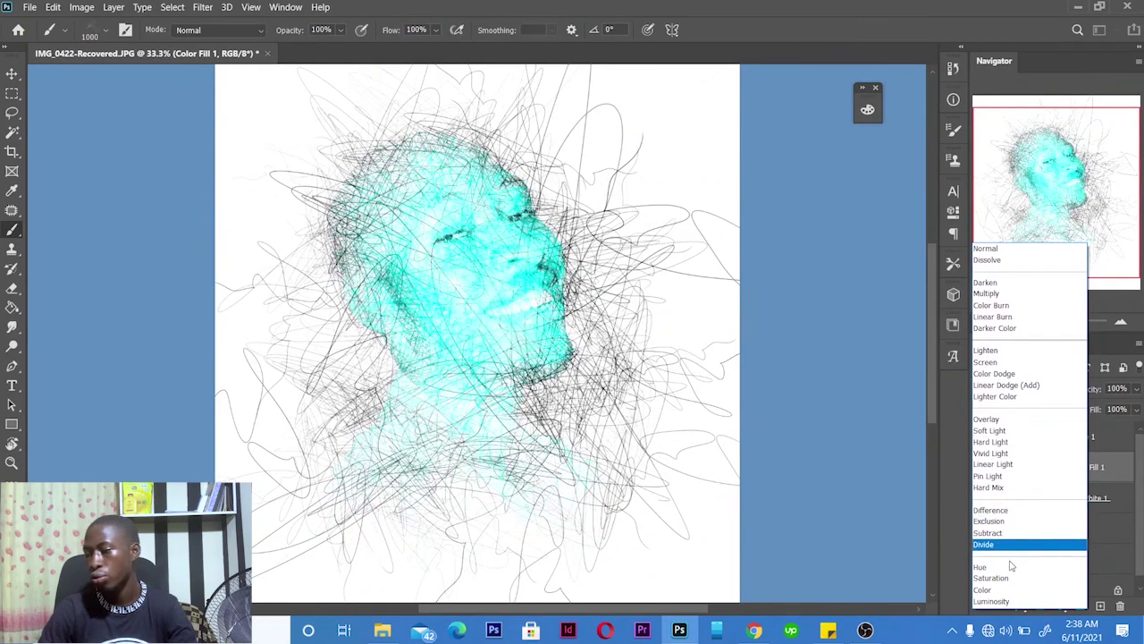
click(986, 591)
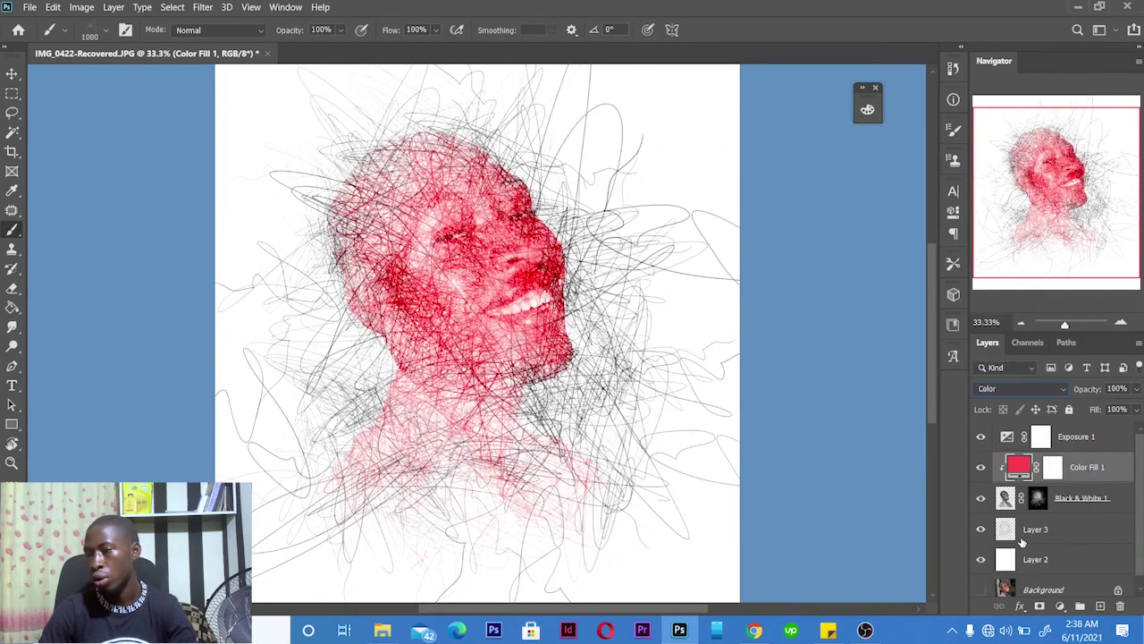
mouse_move(1092, 390)
mouse_down()
mouse_move(1035, 393)
mouse_move(1105, 393)
mouse_up()
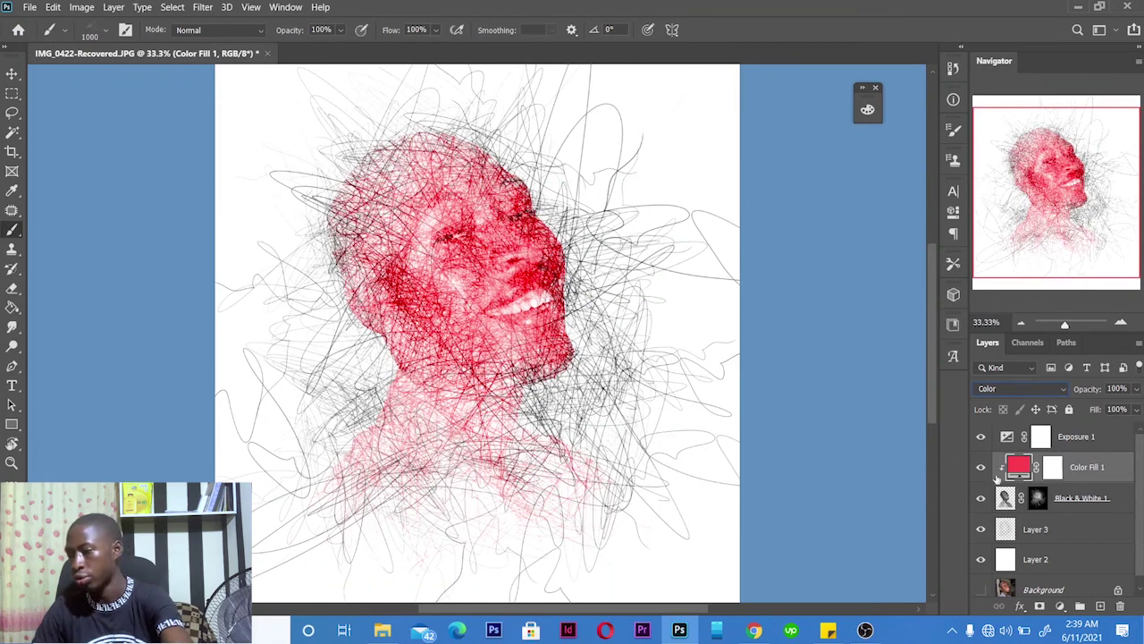
Delete the Color Fill 1 layer to drop the red tint and activate the Move tool
right_click(1076, 474)
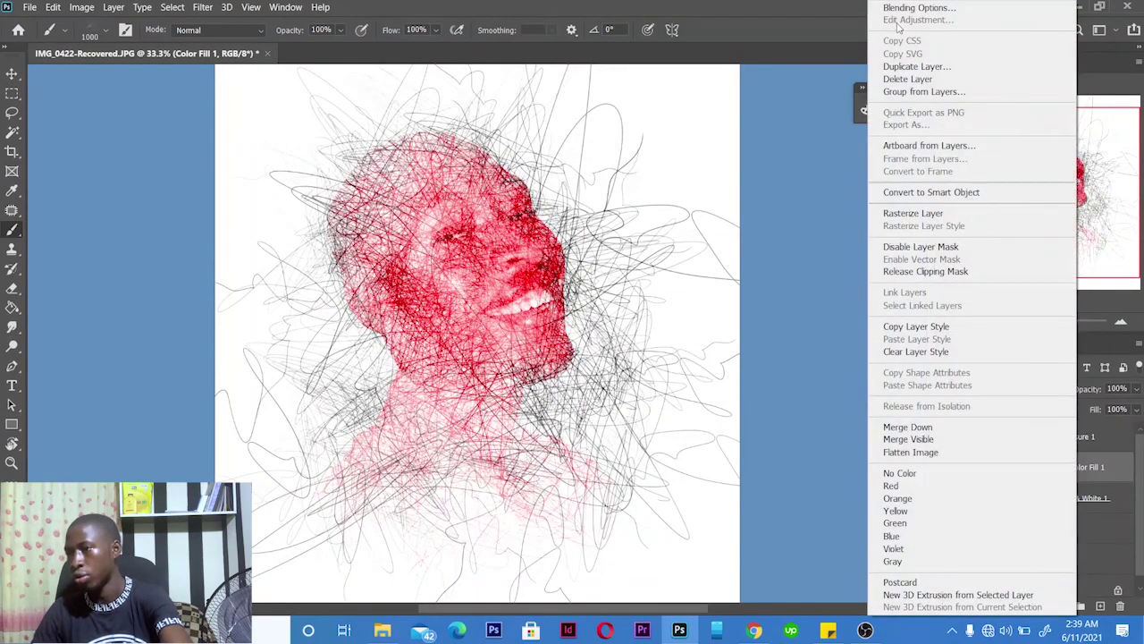
click(907, 78)
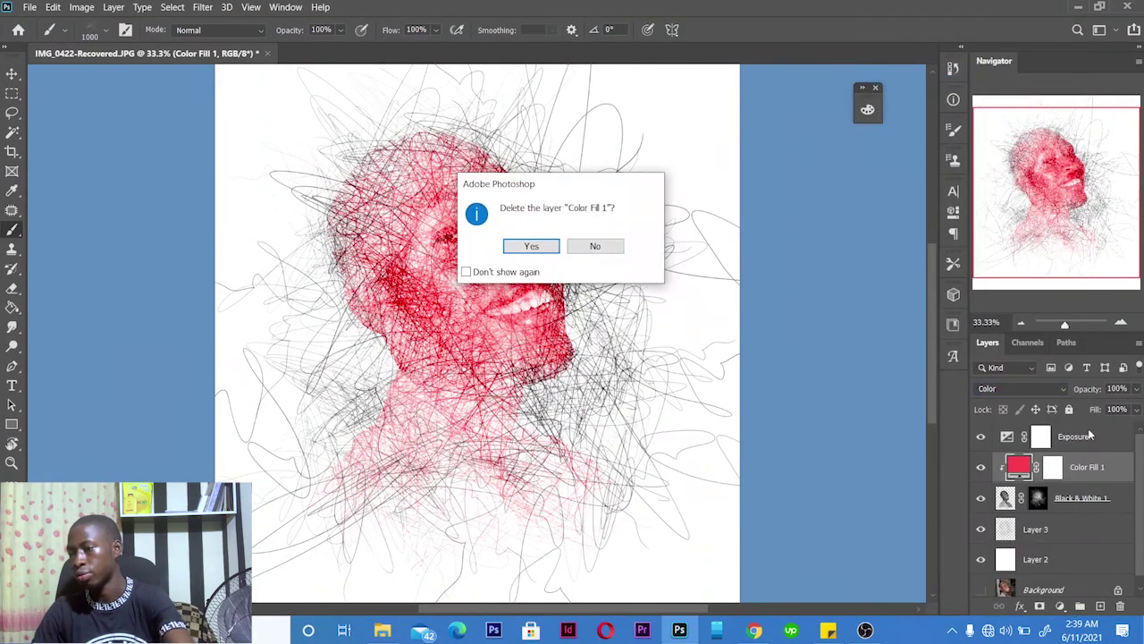
click(513, 244)
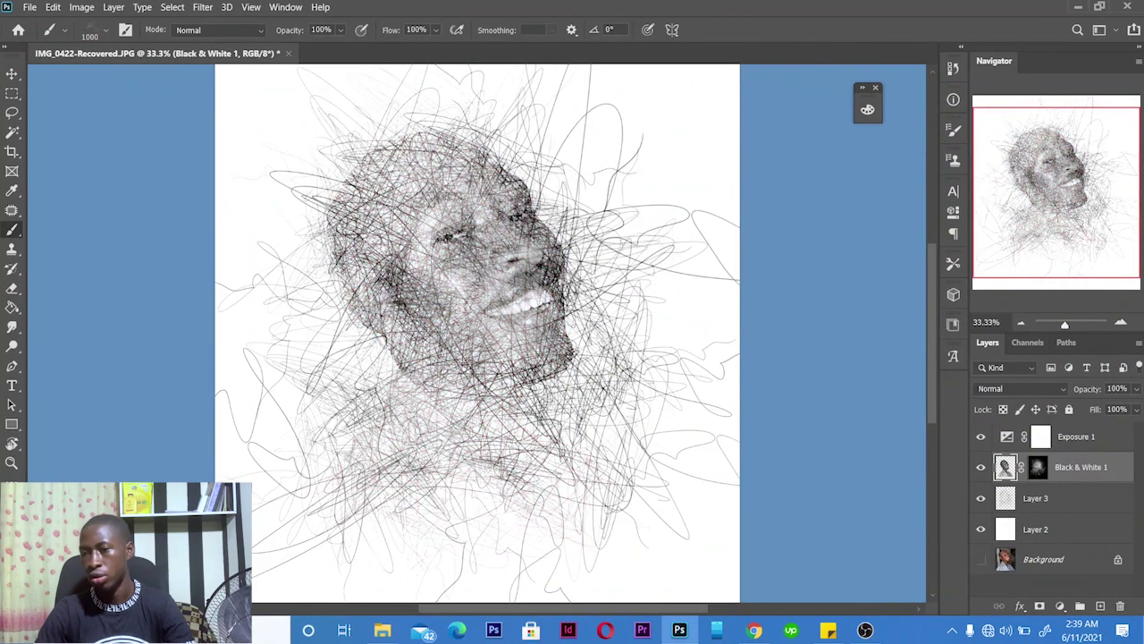
click(5, 77)
scroll(408, 272, up, 12)
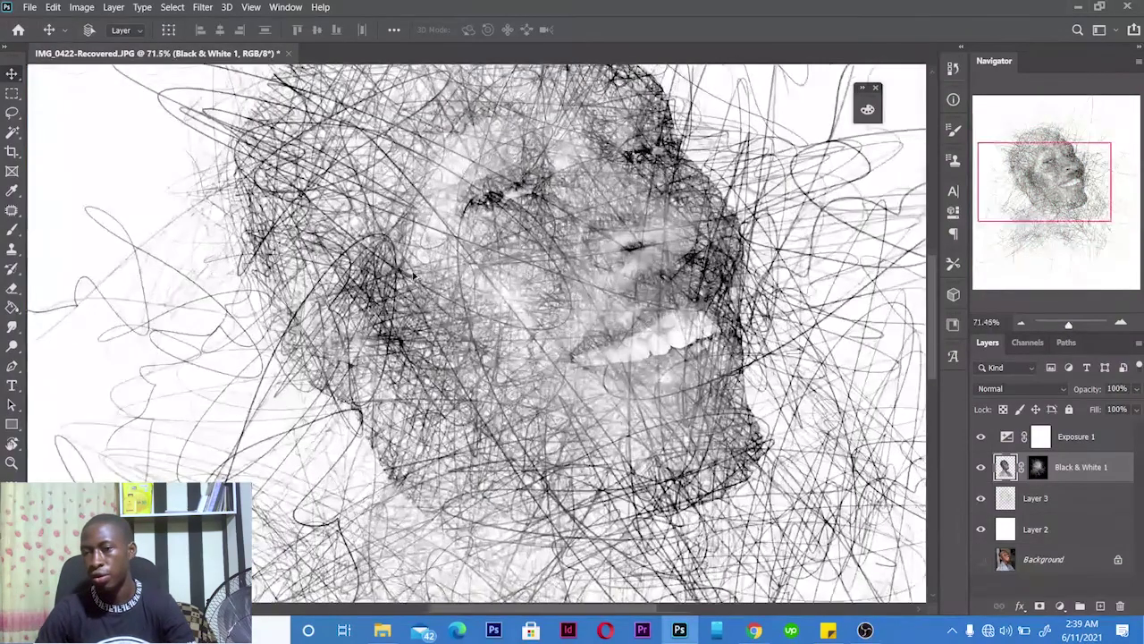
scroll(417, 273, down, 12)
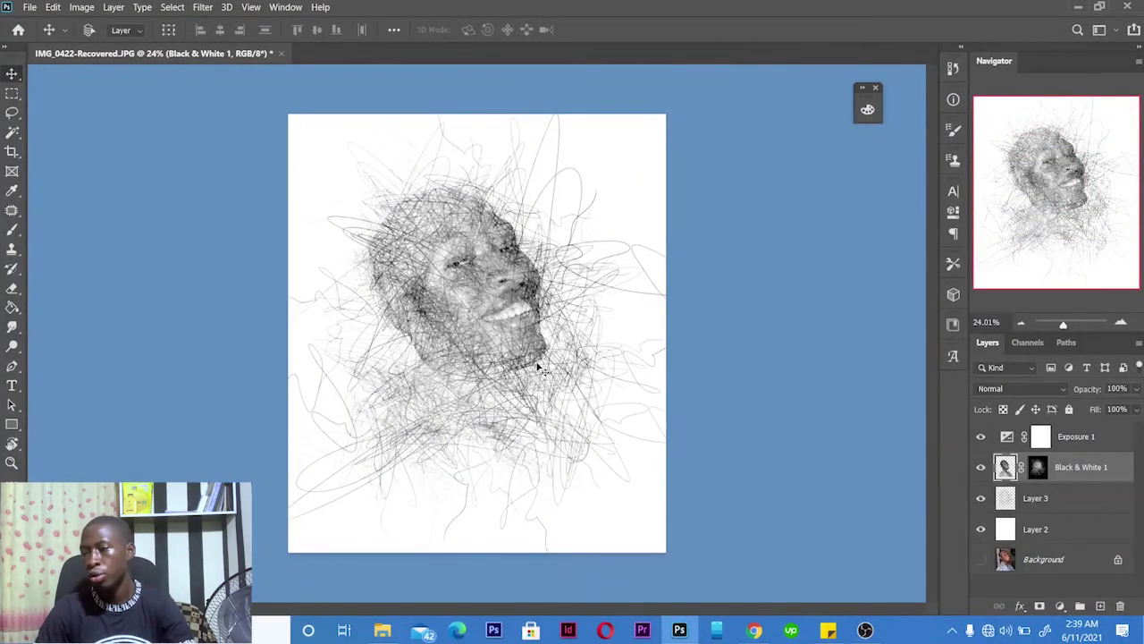
Fill the Layer 2 background with black
click(1078, 509)
click(1079, 523)
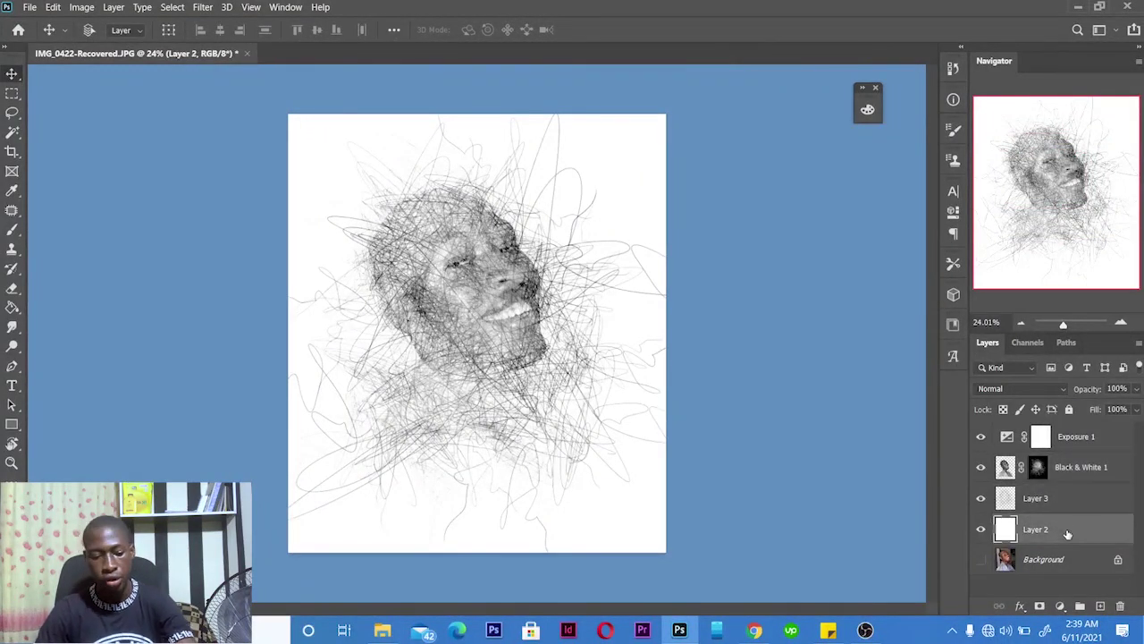
key(alt+BackSpace)
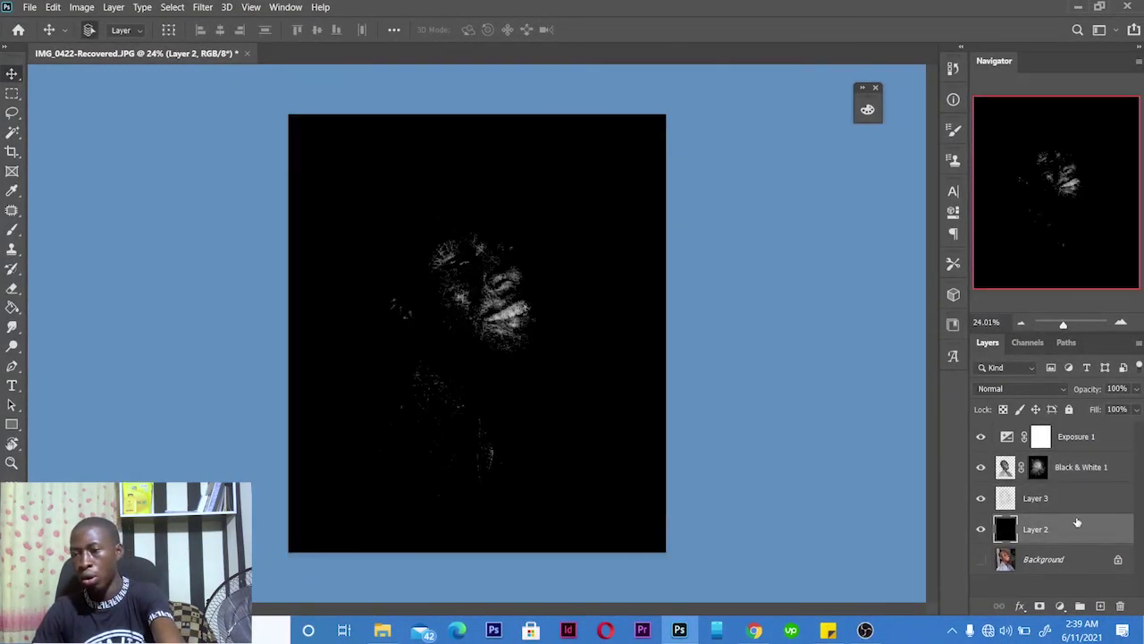
Turn the Layer 3 scribbles white against the black background and reselect the Black & White 1 layer
shift+click(1070, 503)
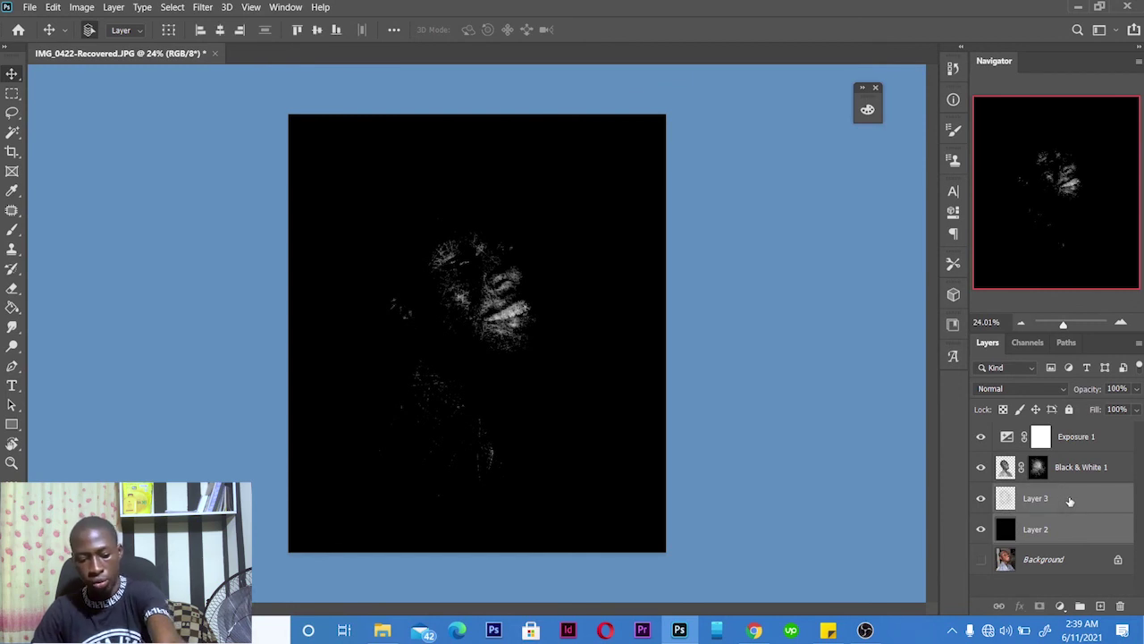
click(1070, 498)
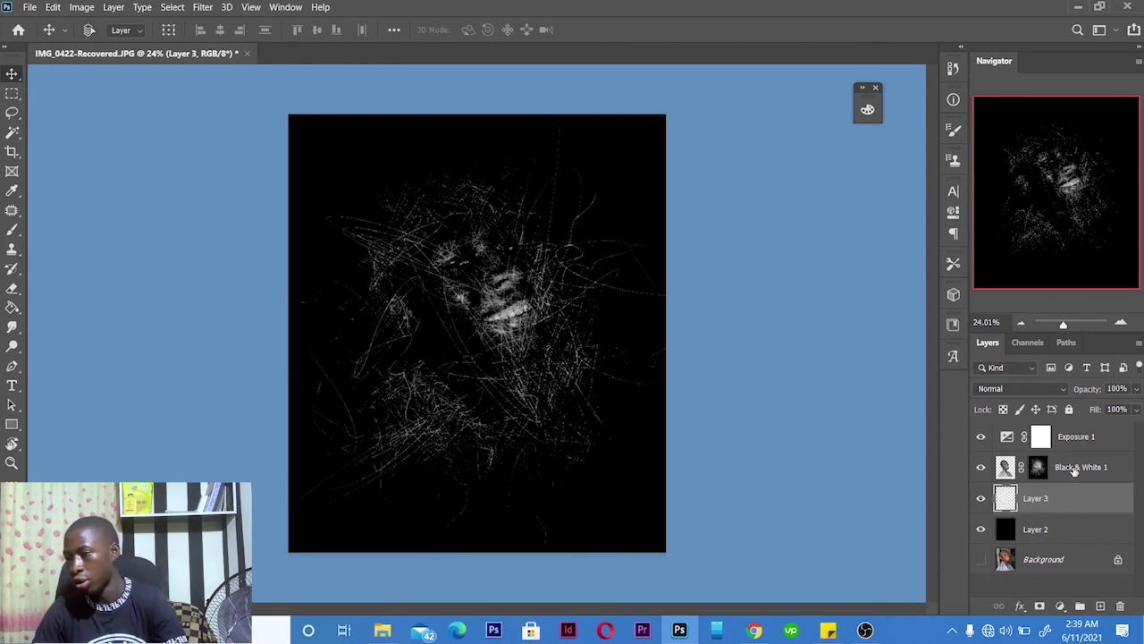
click(1075, 470)
Examine the white scribble portrait on black, checking the mouth, the eyes and the neck area
scroll(522, 270, up, 6)
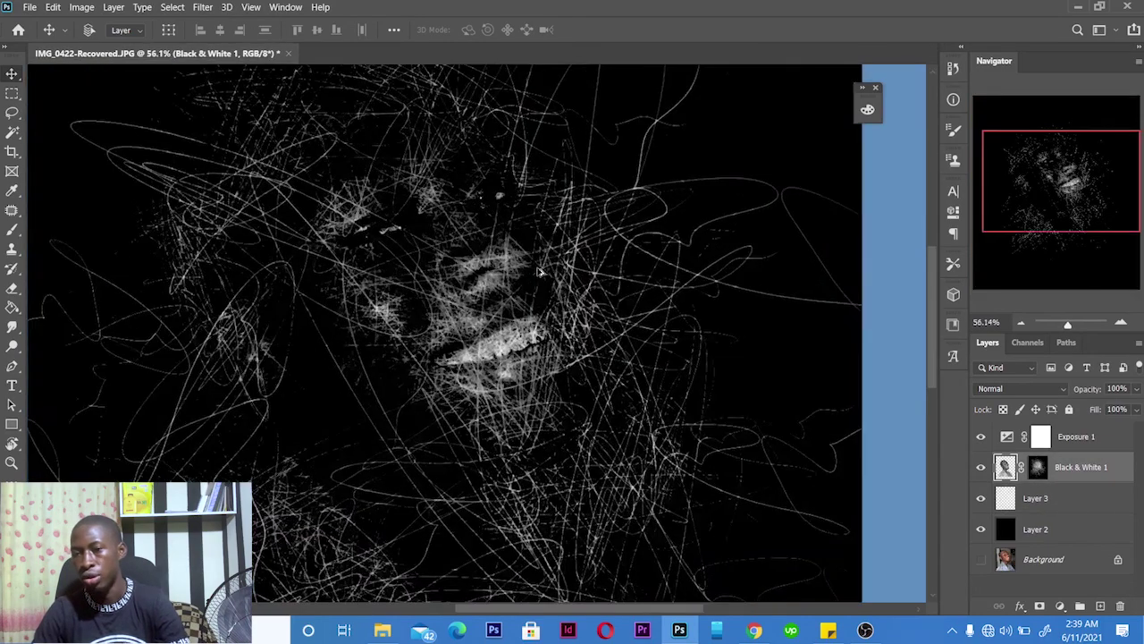
scroll(429, 335, down, 6)
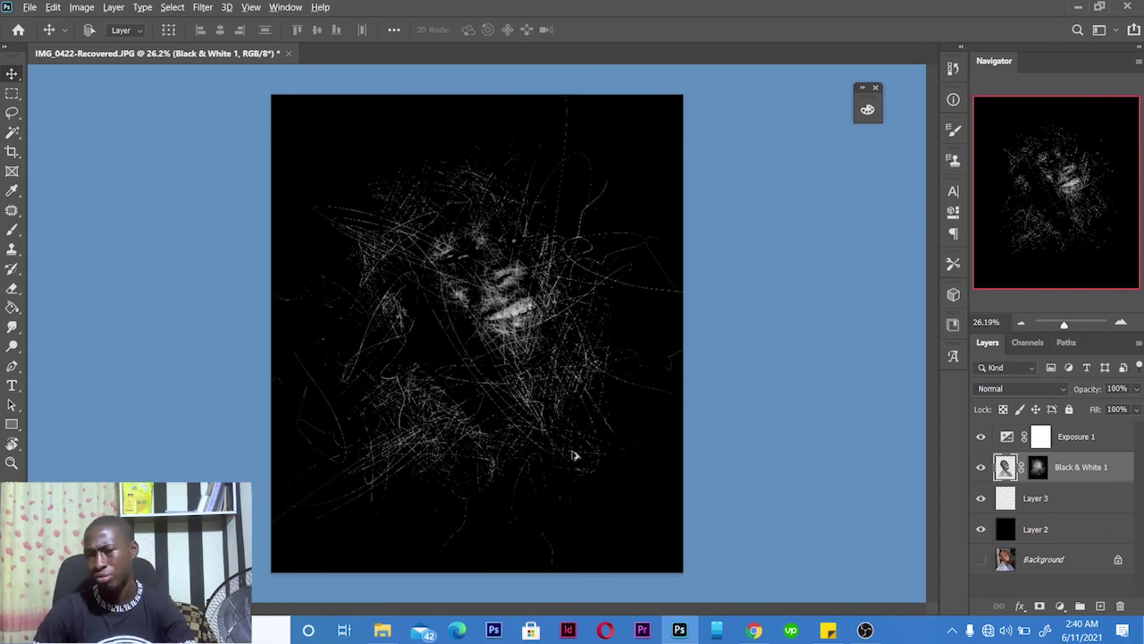
scroll(556, 376, up, 10)
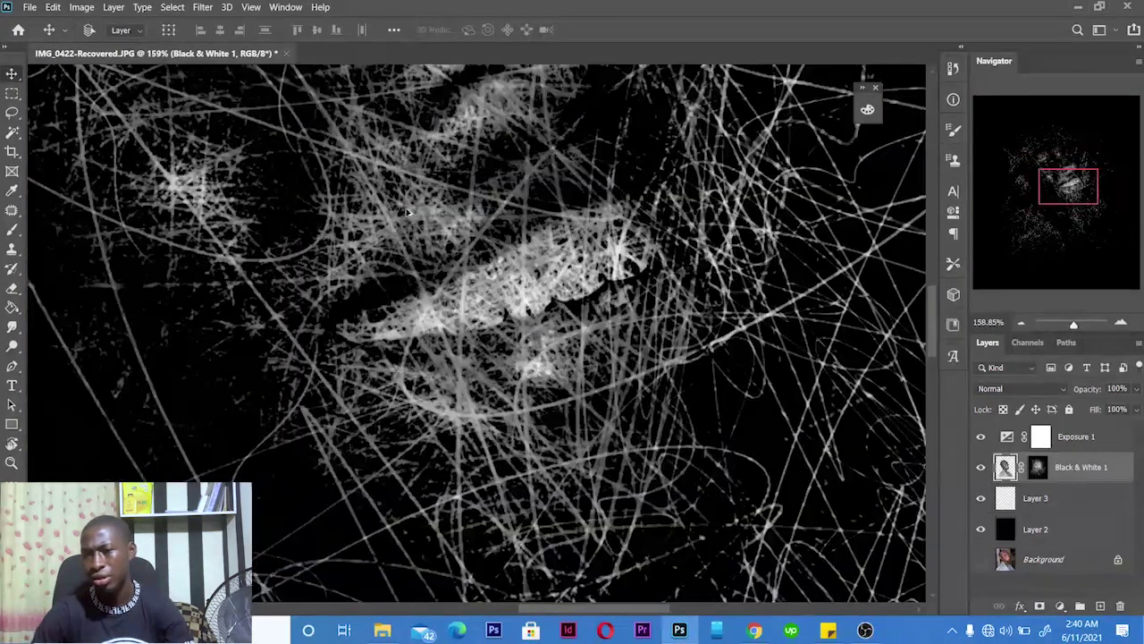
scroll(406, 211, down, 4)
scroll(400, 208, down, 3)
scroll(309, 144, up, 9)
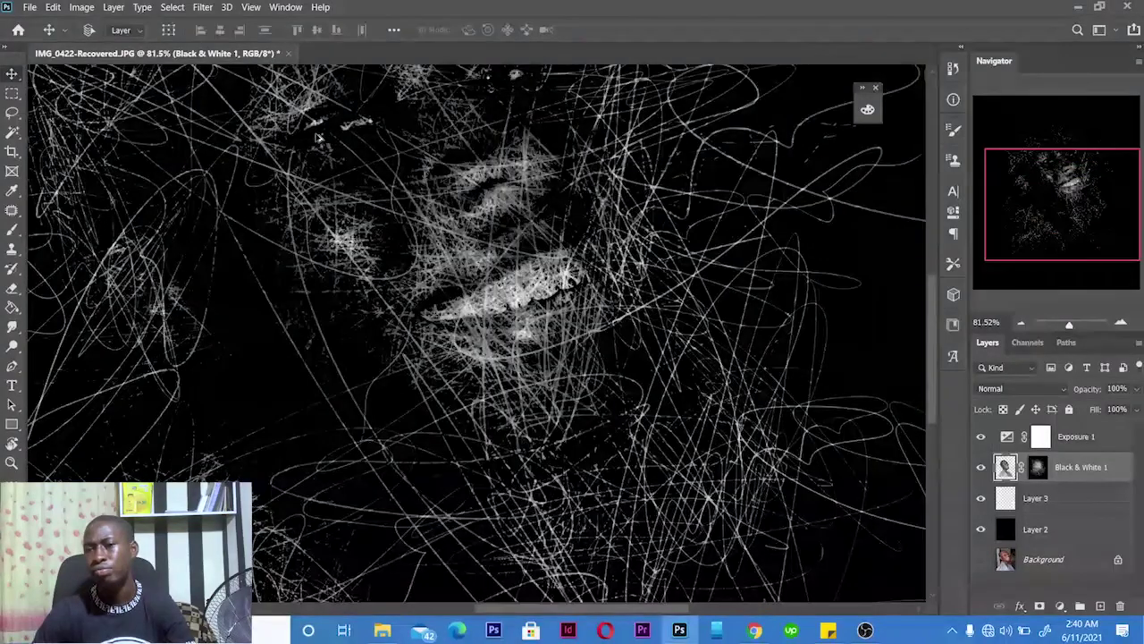
drag(312, 146, 385, 353)
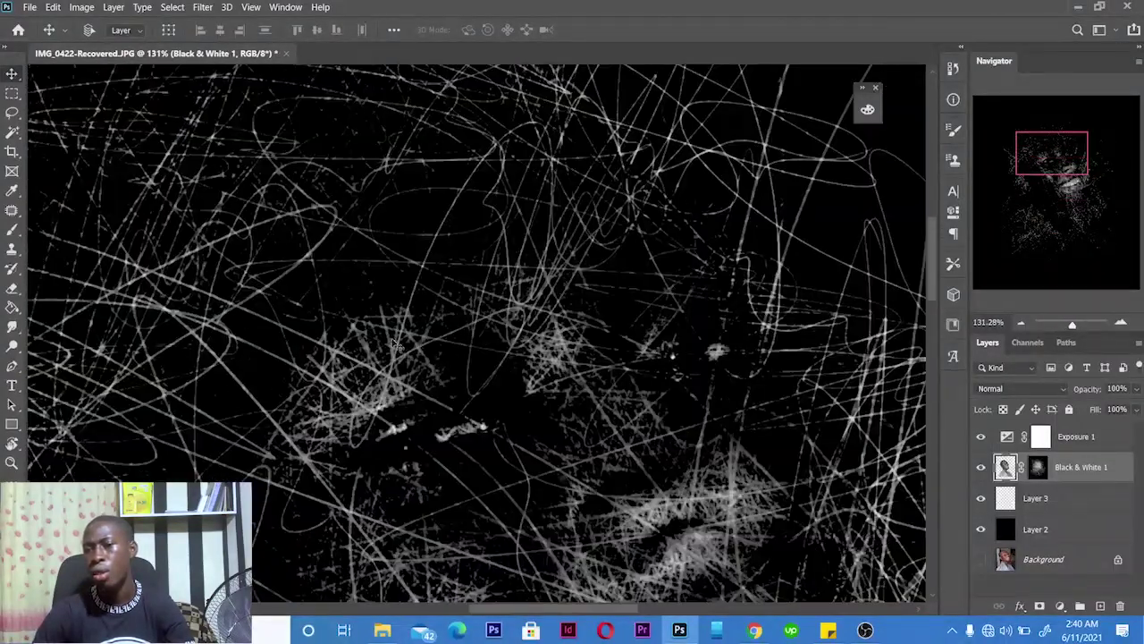
scroll(396, 343, down, 5)
scroll(396, 343, up, 1)
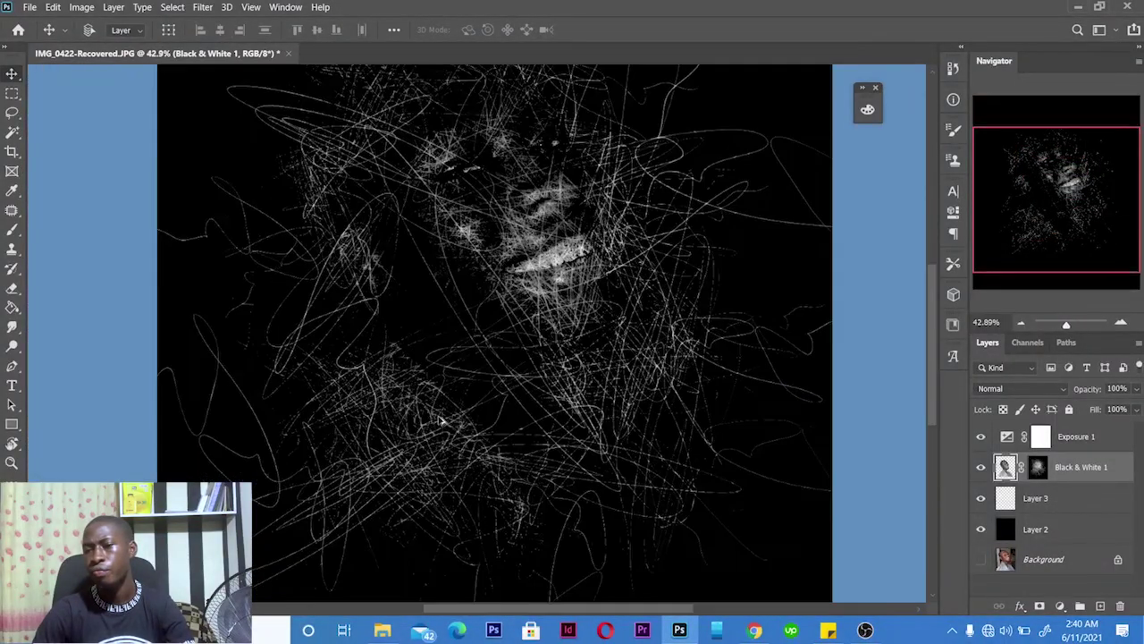
scroll(441, 421, down, 1)
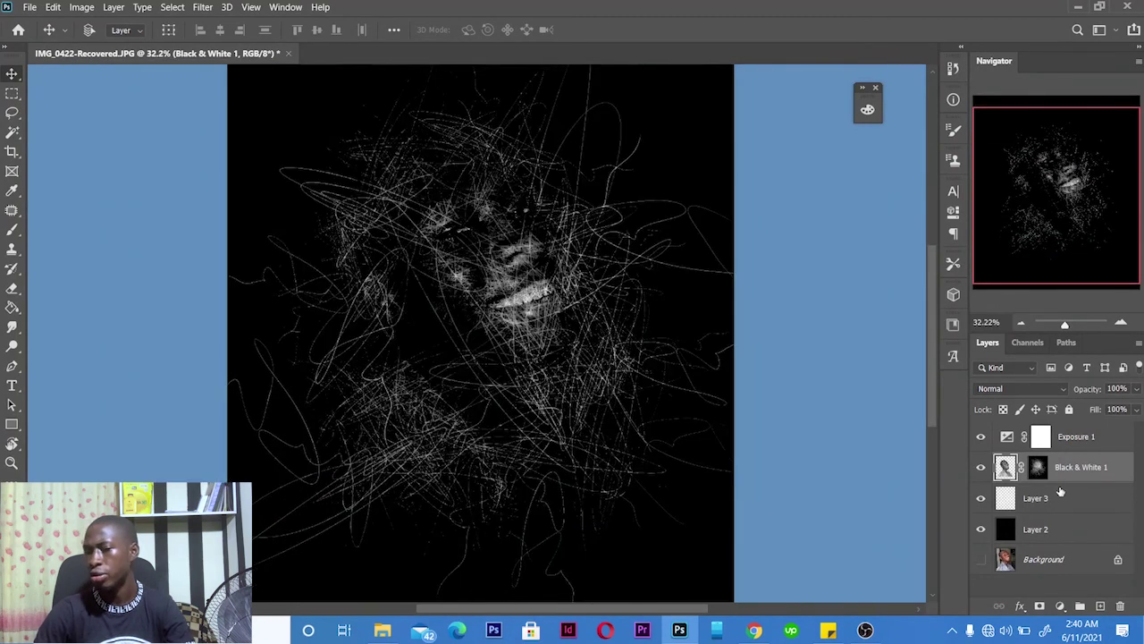
Activate the Black & White 1 layer mask and set the foreground color to white ffffff
click(1038, 467)
click(9, 507)
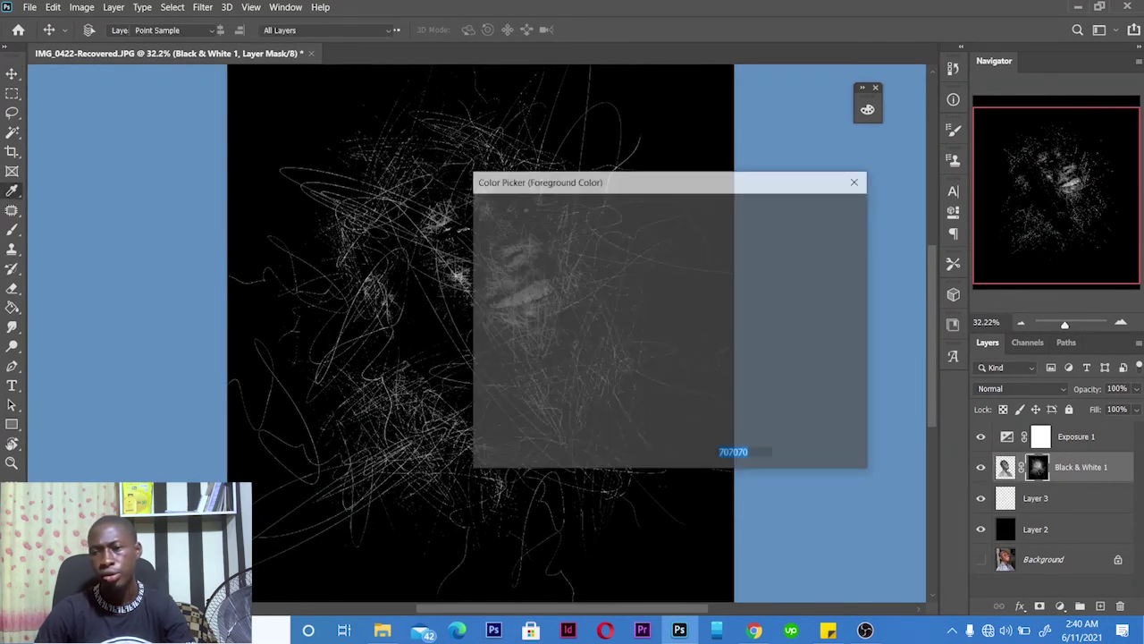
drag(485, 258, 478, 216)
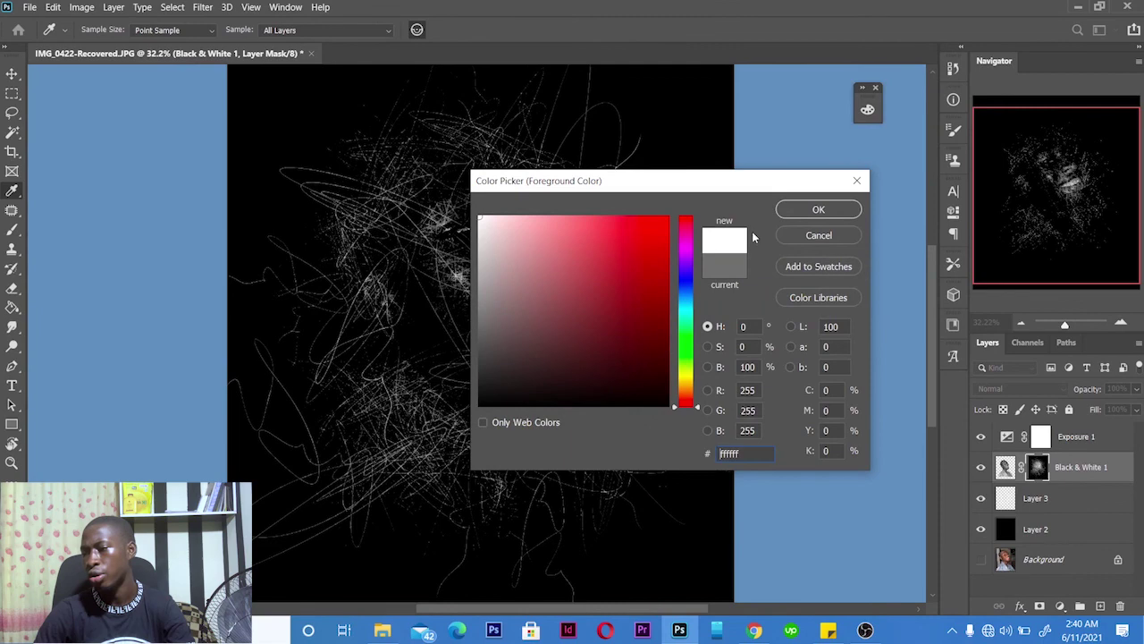
click(819, 212)
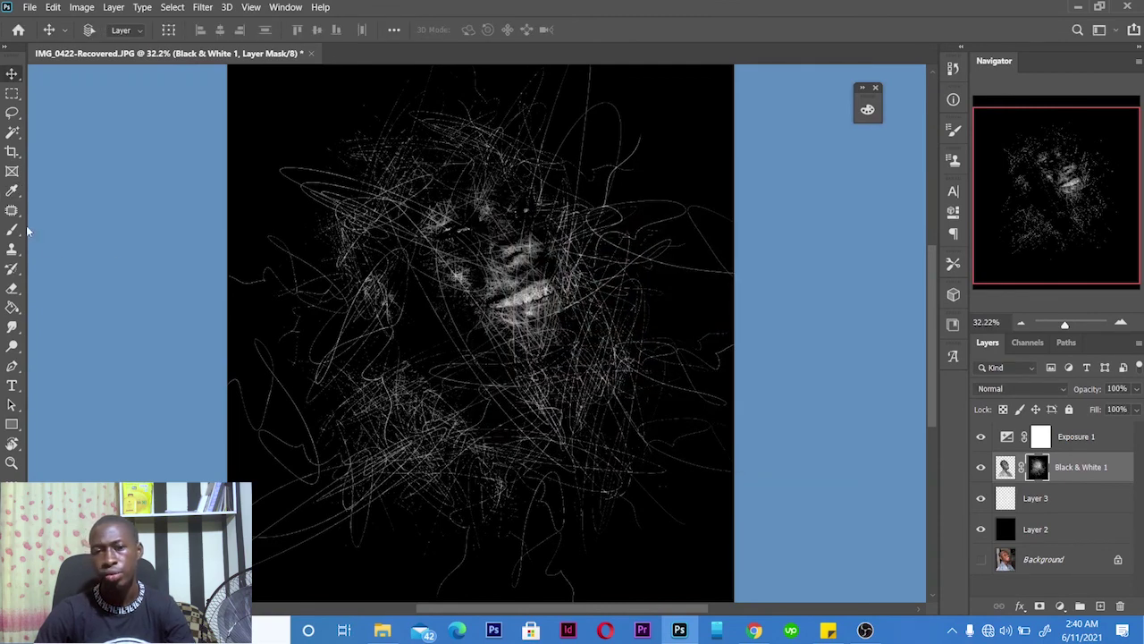
Switch to the Brush tool and set its size to 1900 px for work on the mask
click(14, 230)
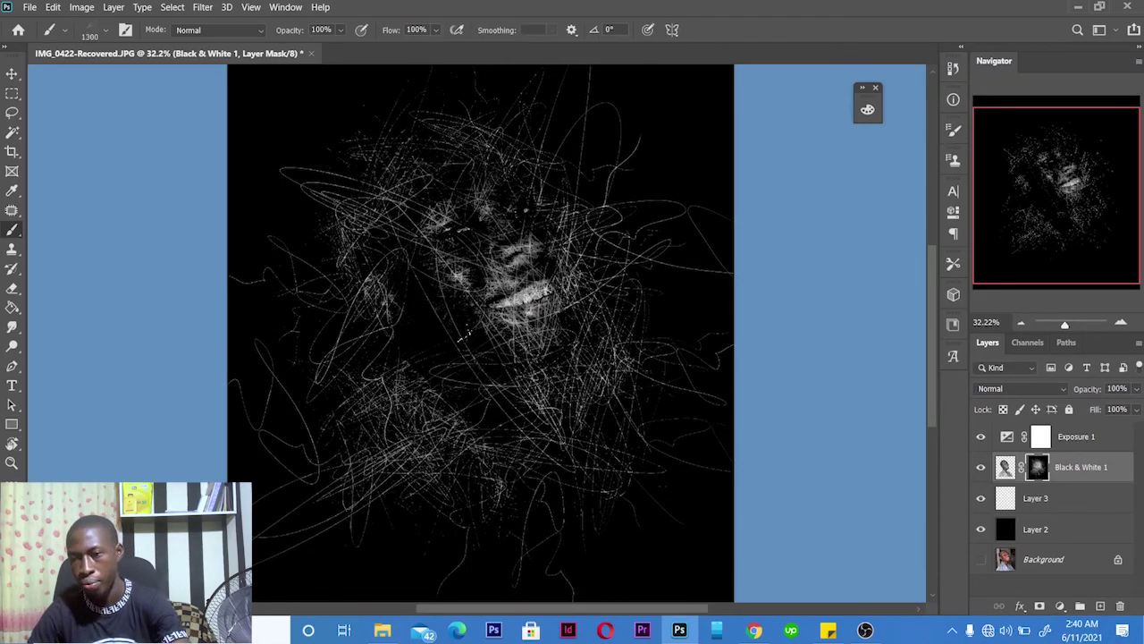
key(bracketright)
key(bracketright)
key(bracketright)
key(bracketright)
key(bracketright)
key(bracketright)
key(bracketright)
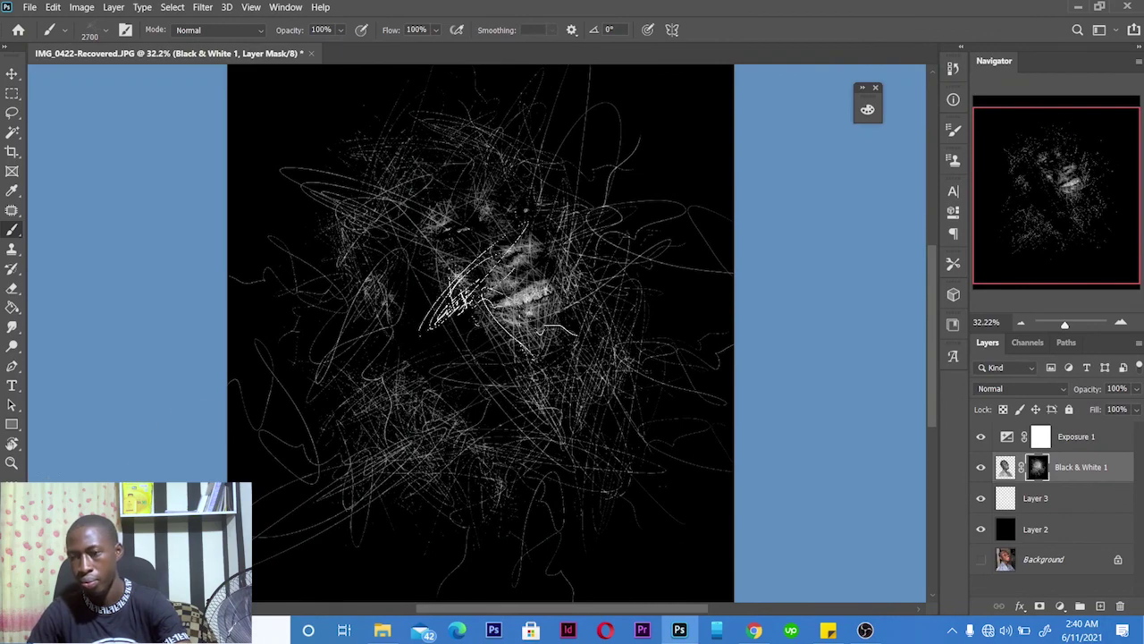
key(bracketleft)
key(bracketleft)
key(bracketleft)
key(bracketleft)
key(bracketleft)
key(bracketleft)
key(bracketleft)
key(bracketleft)
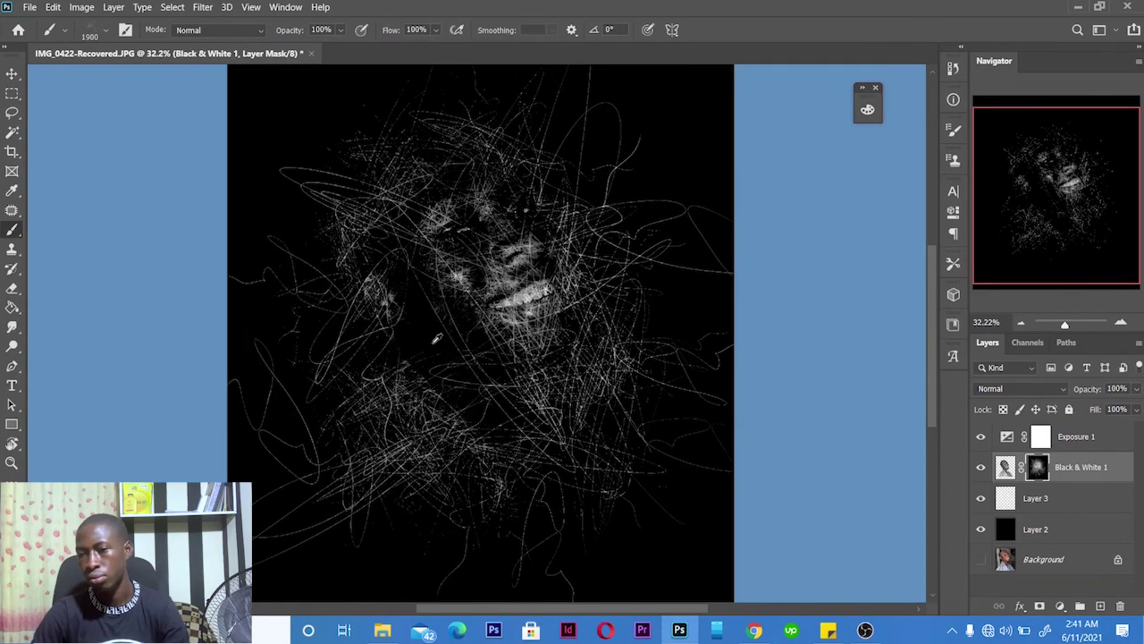
Paint the Black & White 1 mask with white scribbles around the ear and cheek to reveal more of the portrait
scroll(447, 313, up, 1)
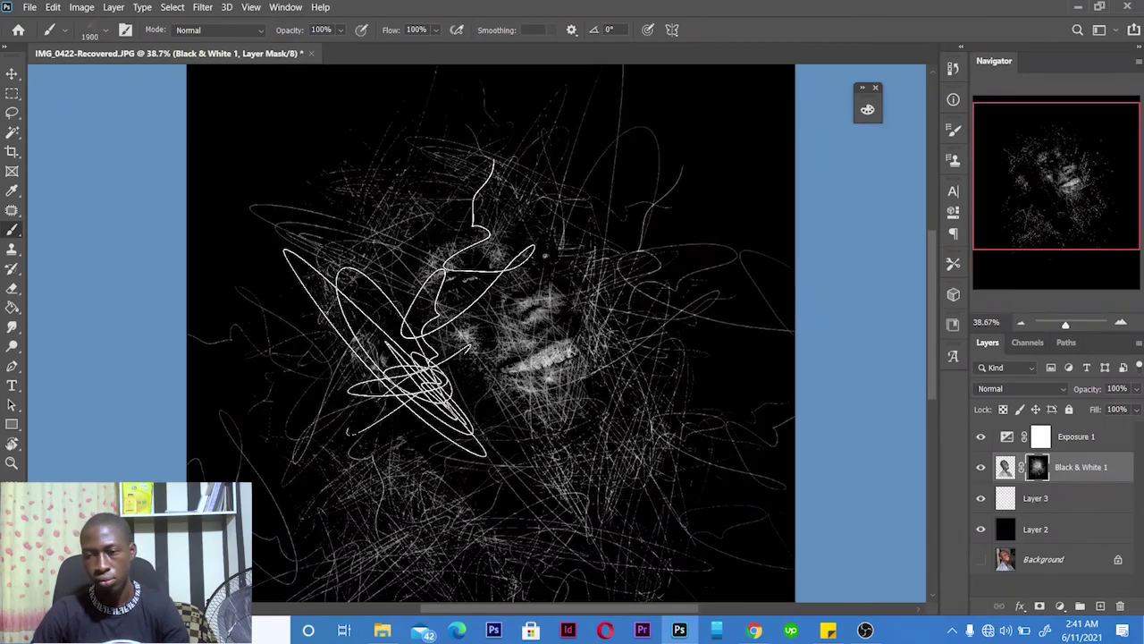
scroll(436, 364, up, 2)
scroll(431, 362, up, 1)
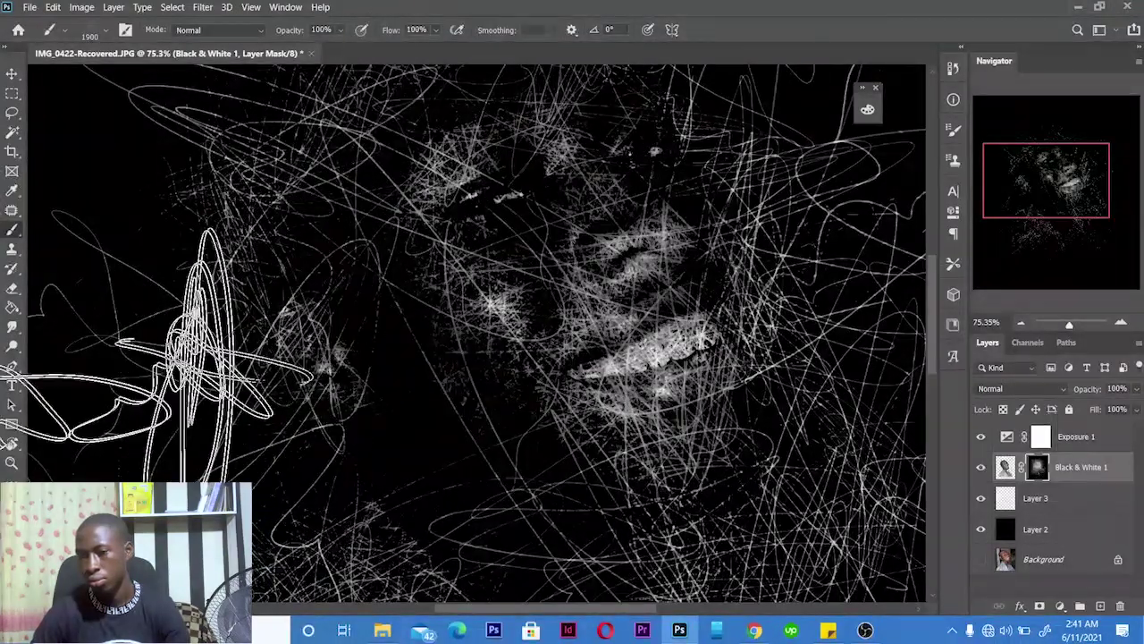
scroll(379, 436, down, 2)
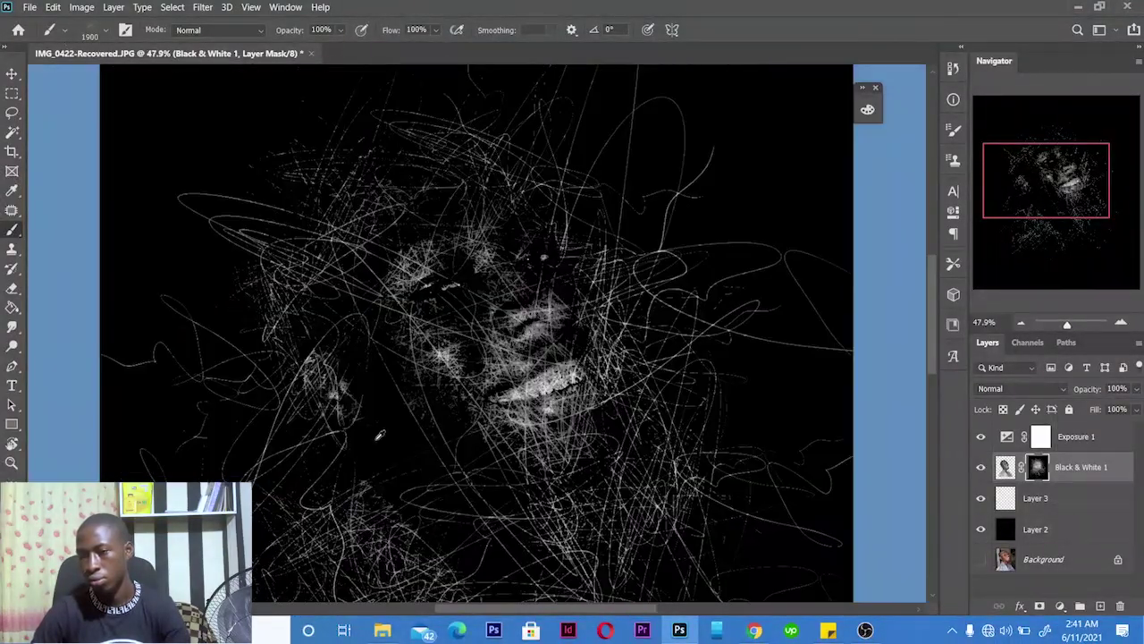
scroll(379, 436, down, 1)
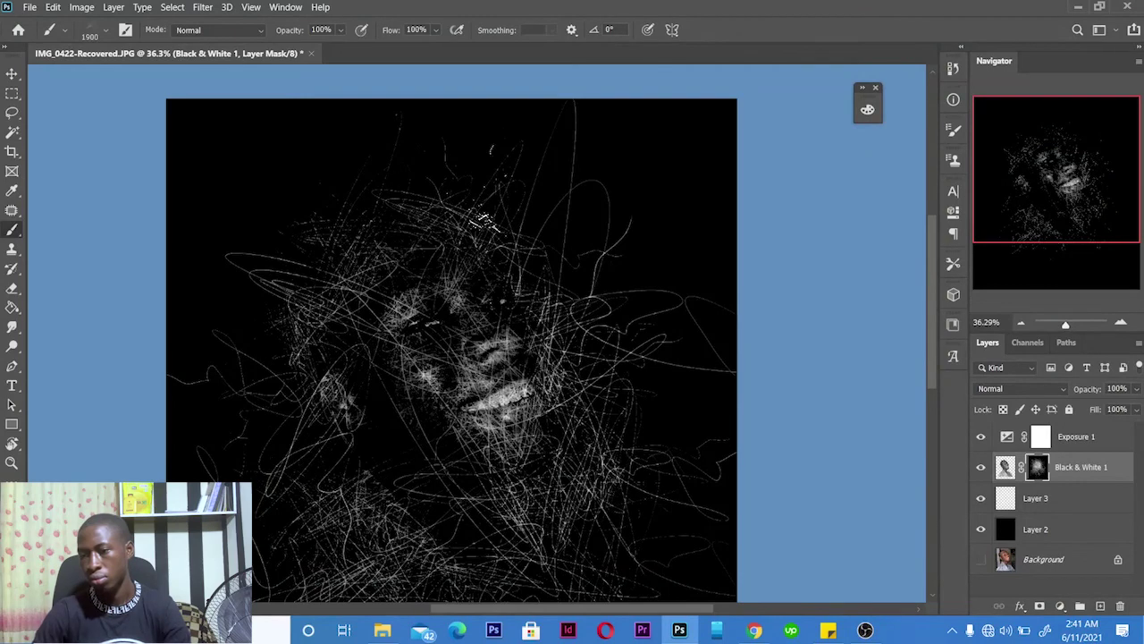
scroll(625, 385, down, 1)
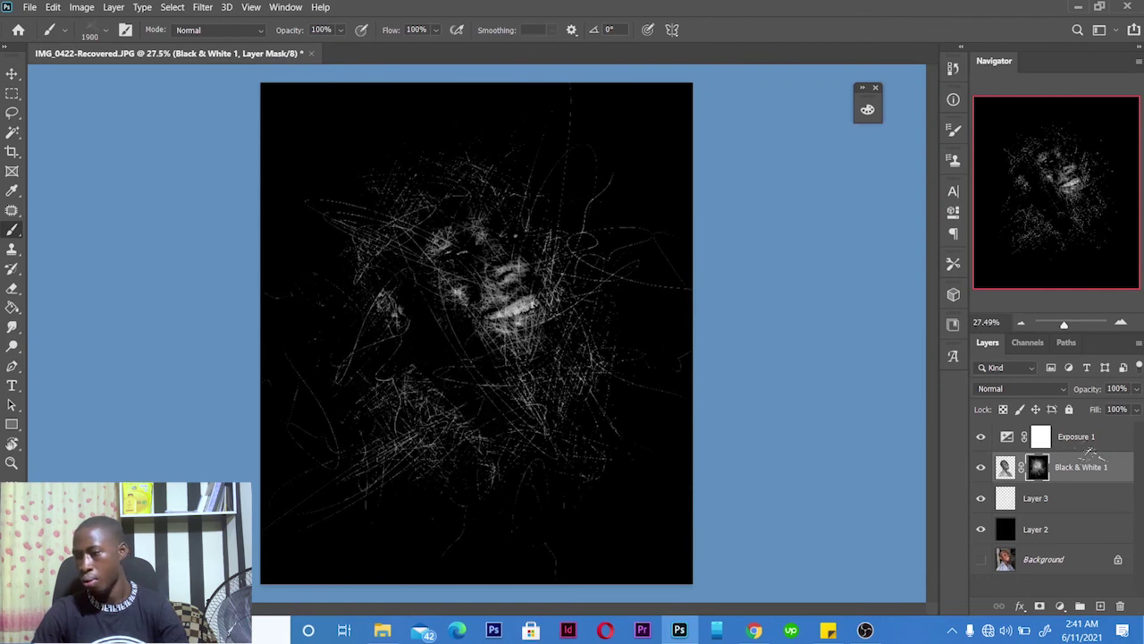
Compare the image without Exposure 1, and set that adjustment to exposure +0.53 and offset -0.0625
click(981, 438)
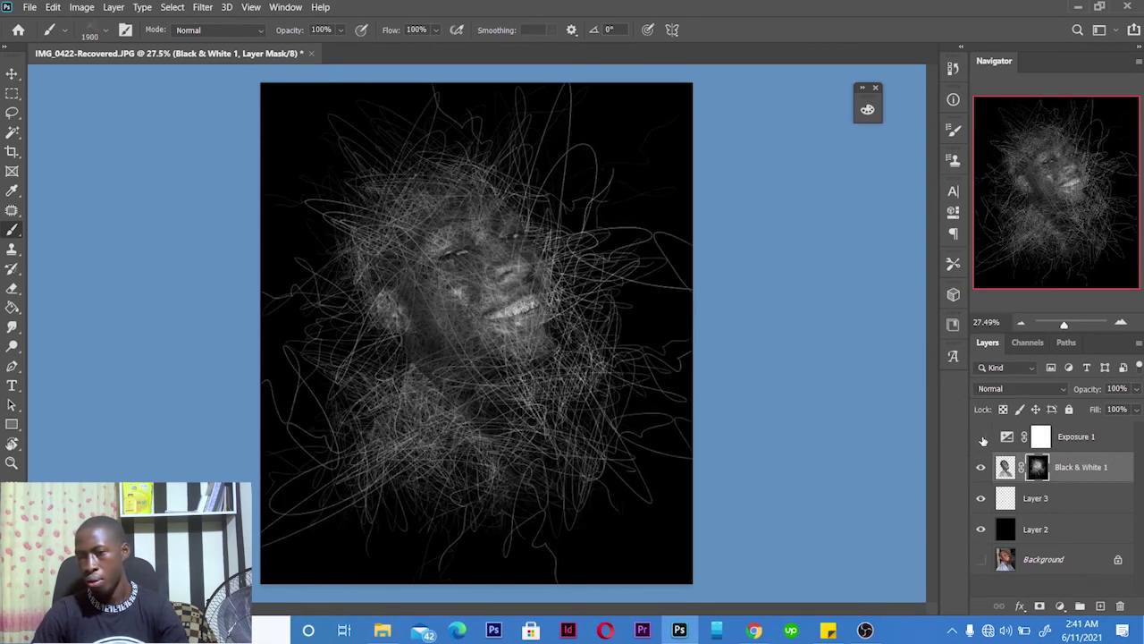
click(982, 437)
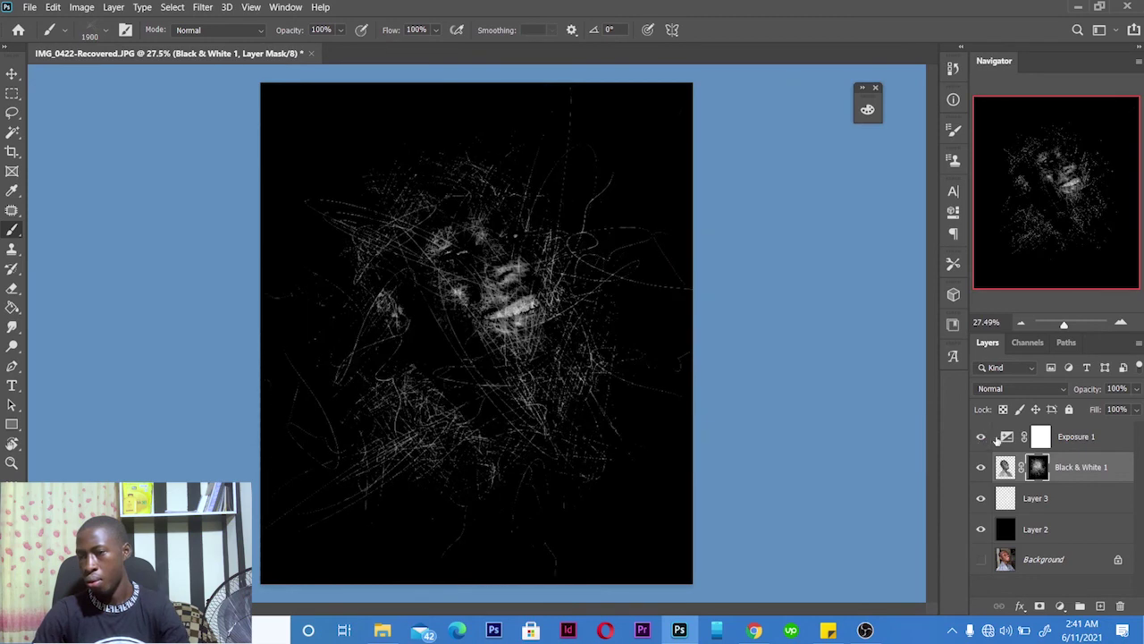
double_click(1007, 438)
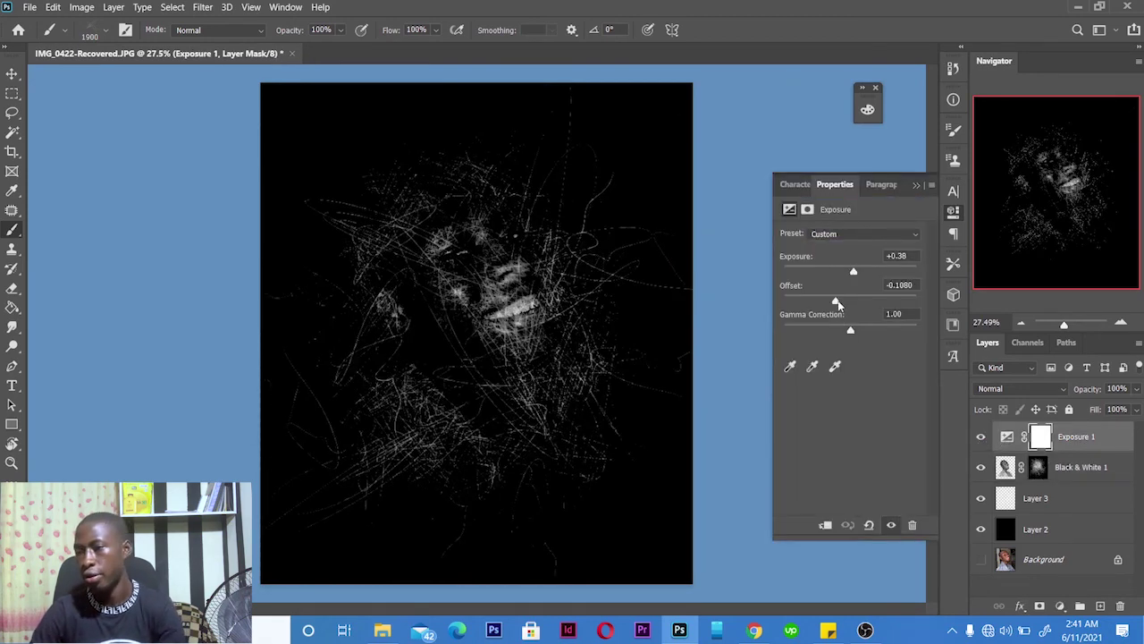
drag(838, 302, 842, 302)
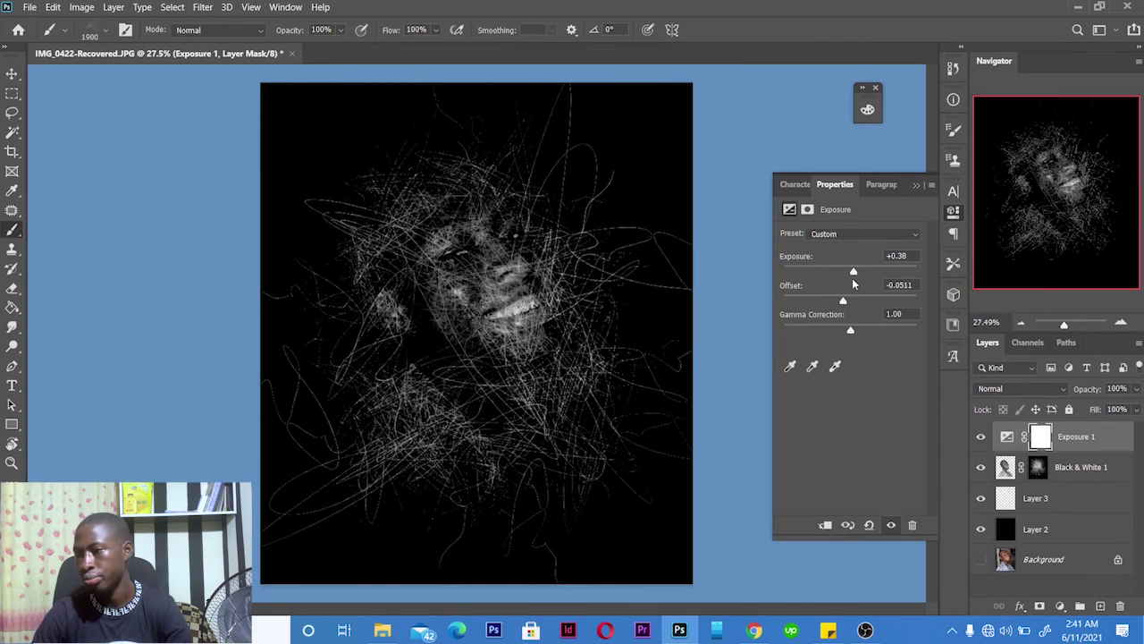
mouse_move(853, 273)
mouse_down()
mouse_move(838, 273)
mouse_move(855, 274)
mouse_up()
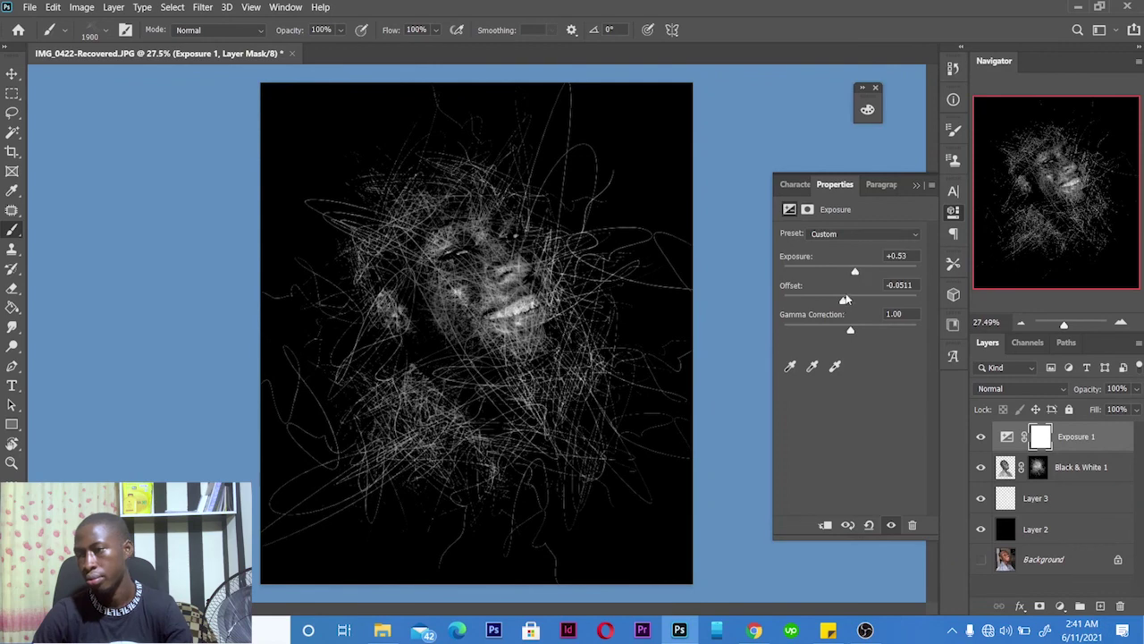
drag(839, 302, 851, 330)
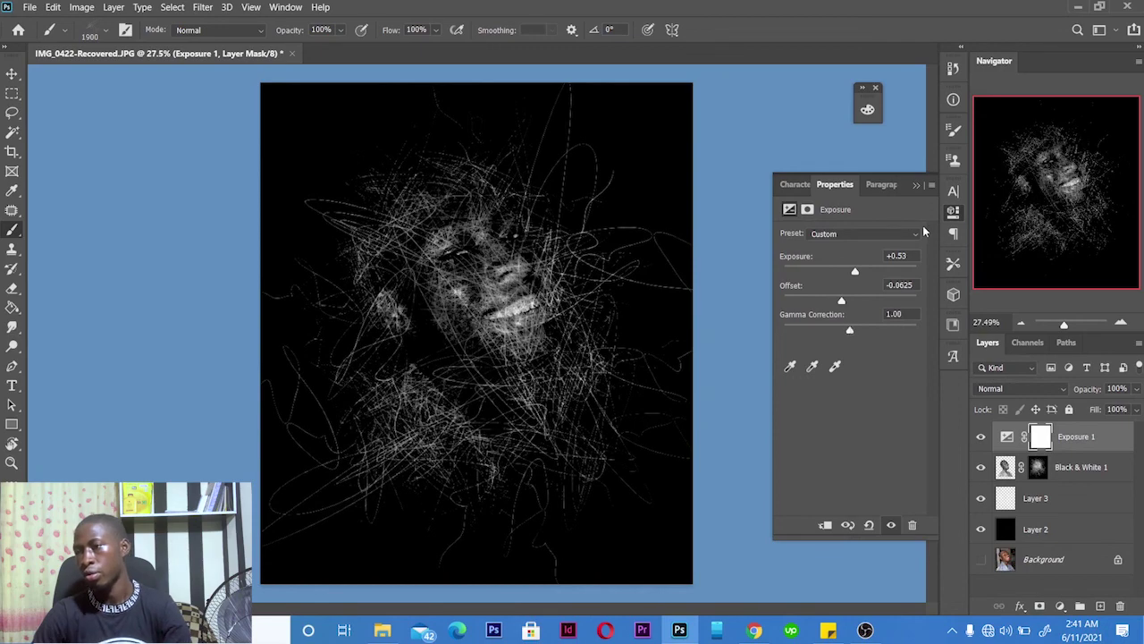
click(915, 186)
scroll(602, 418, up, 3)
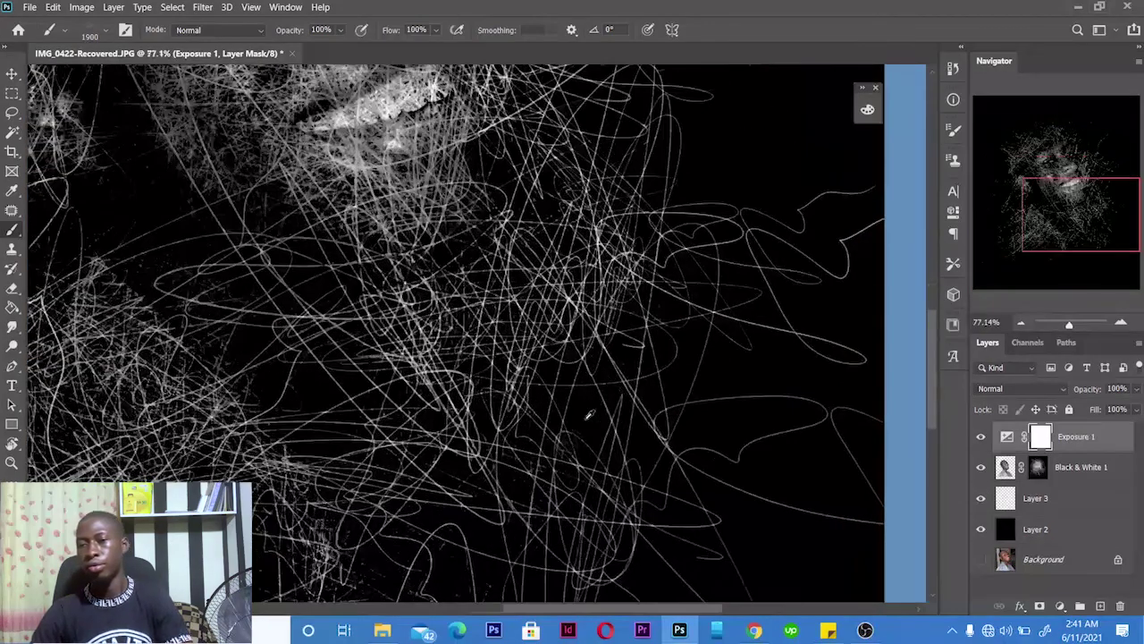
scroll(517, 407, down, 3)
scroll(425, 310, up, 5)
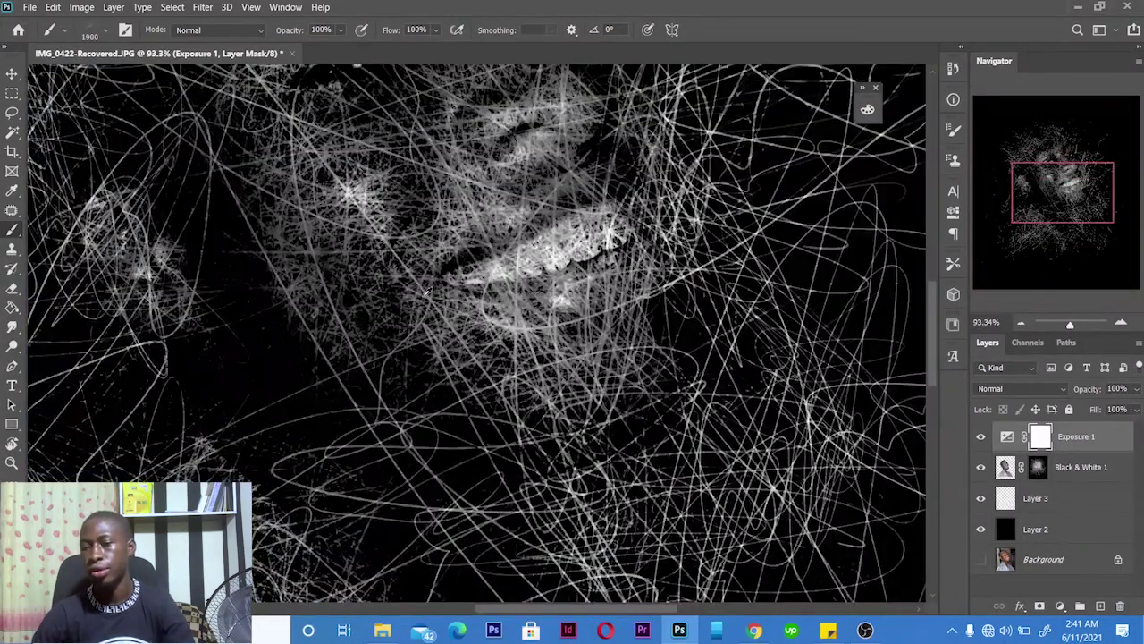
Make Layer 3 the active layer and set the foreground color to white
drag(427, 292, 471, 420)
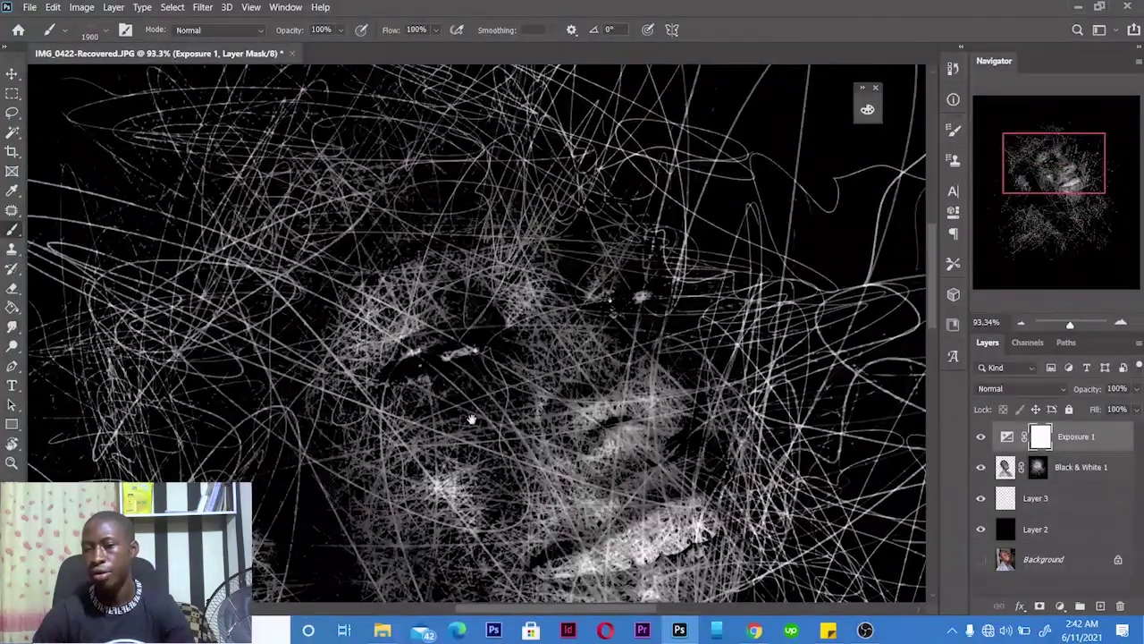
scroll(471, 420, down, 5)
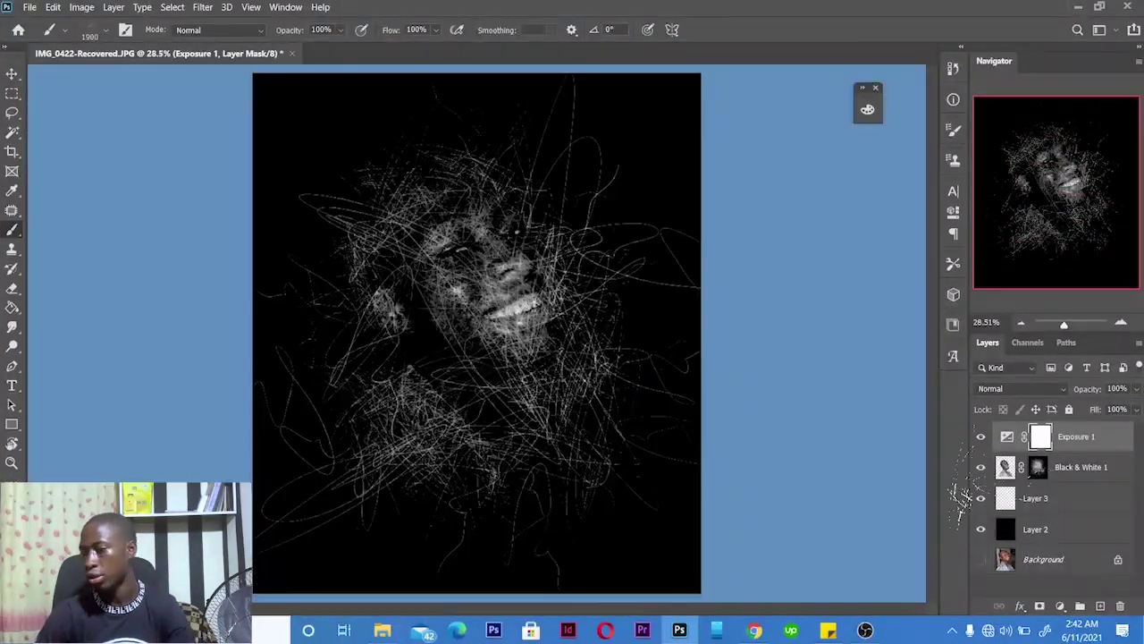
click(1005, 498)
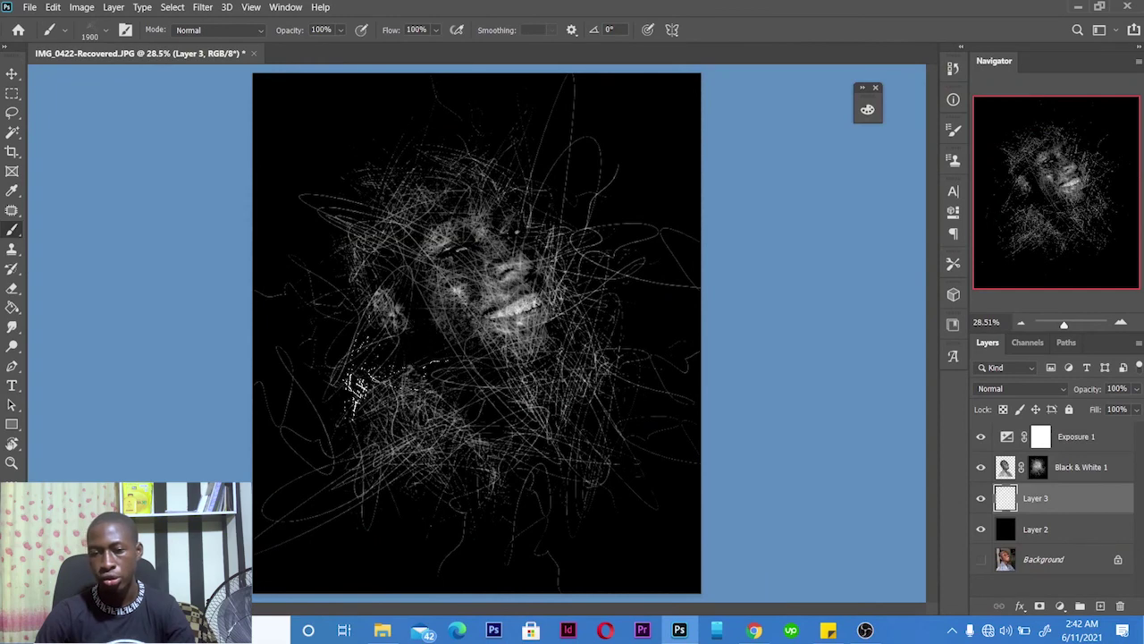
click(10, 504)
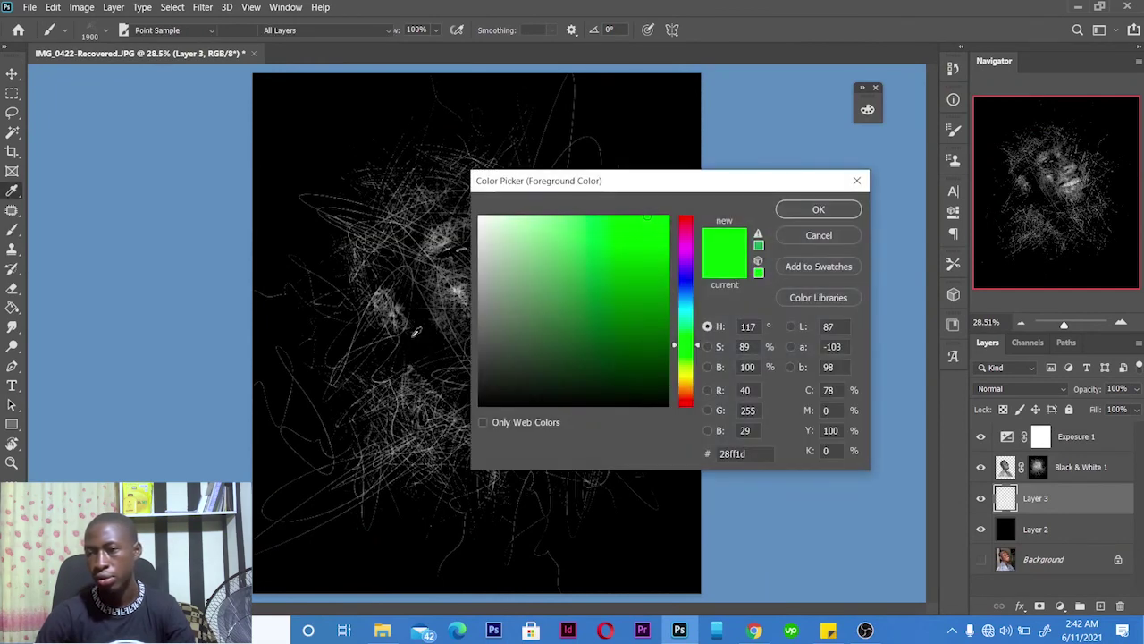
click(479, 217)
click(817, 210)
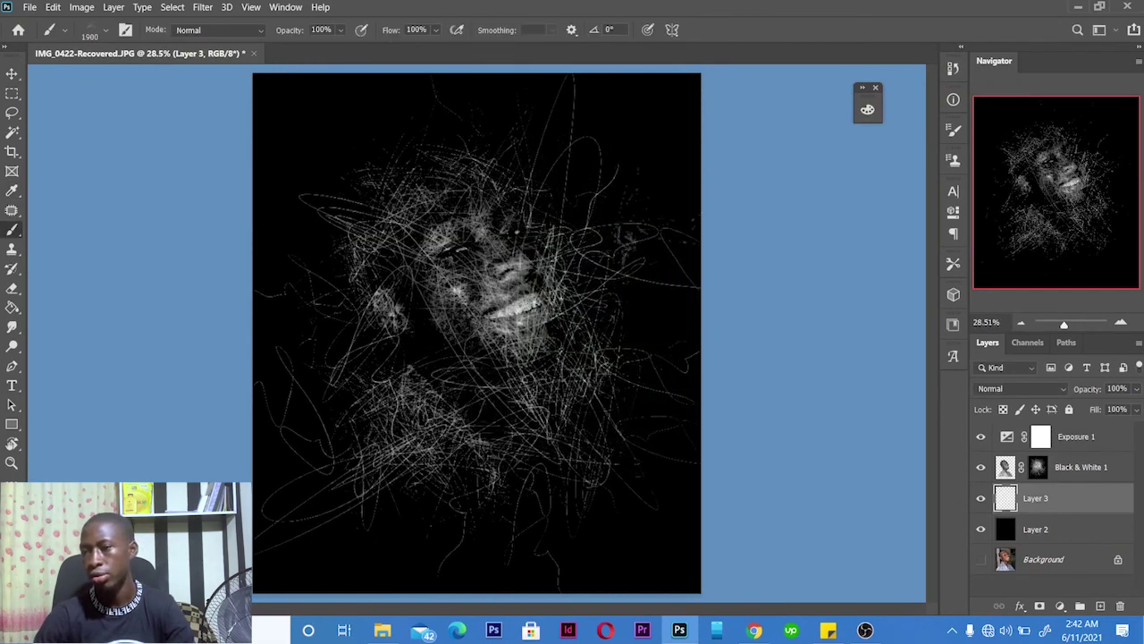
Add white scribbles on Layer 3 around the cheek, neck and shoulder, switching between scribble brush presets and enlarging the brush to 2300 and 2500 px
key(period)
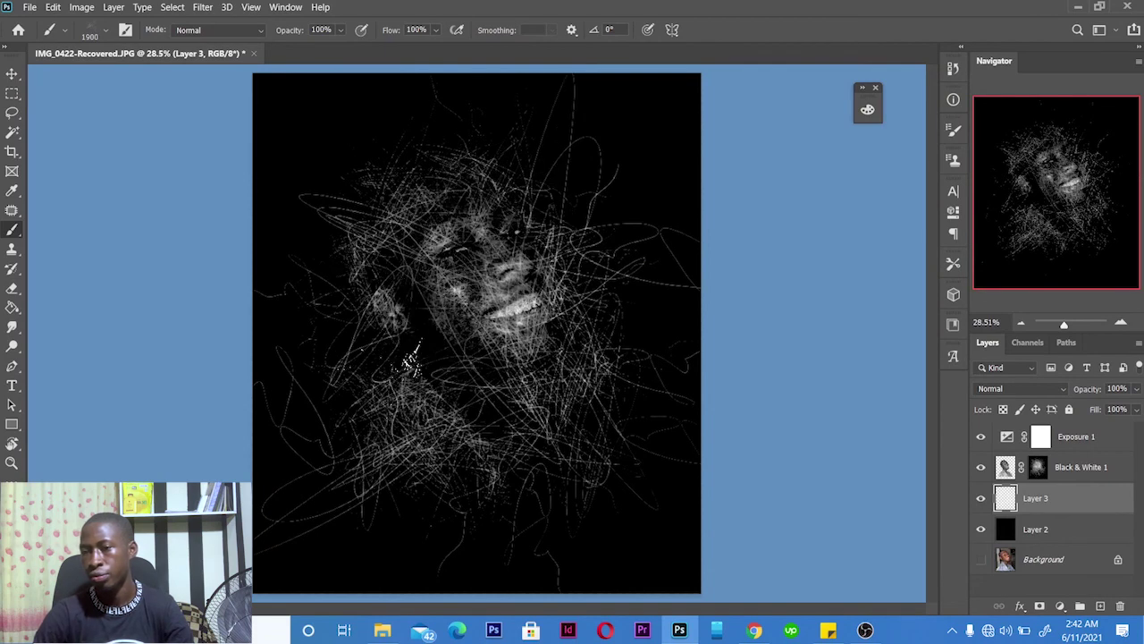
key(comma)
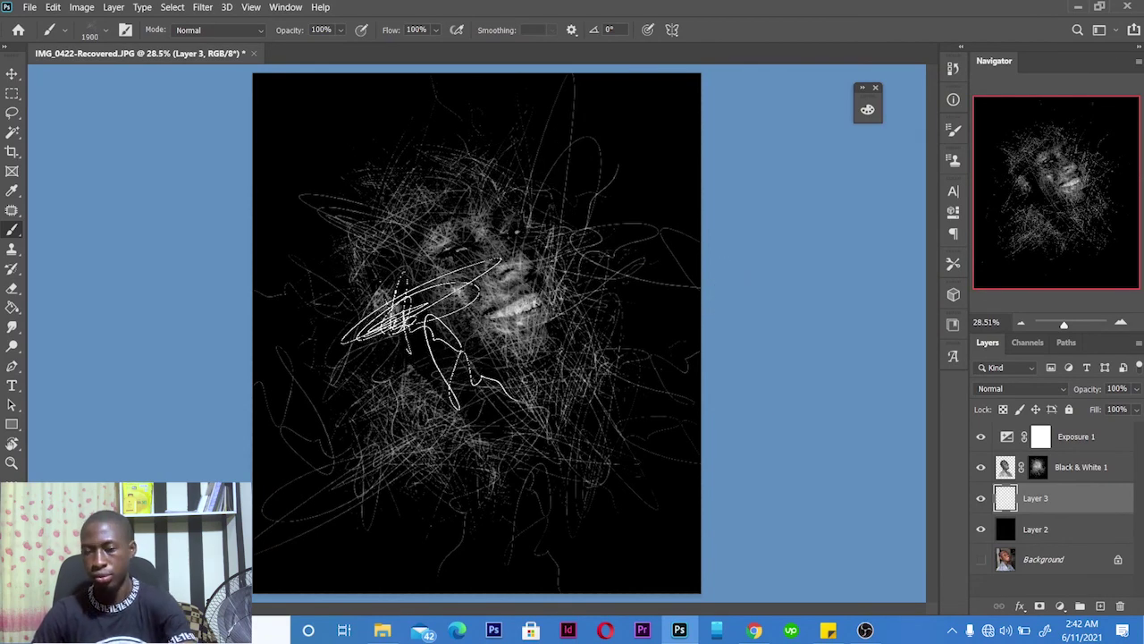
key(comma)
key(comma)
key(comma)
key(comma)
key(comma)
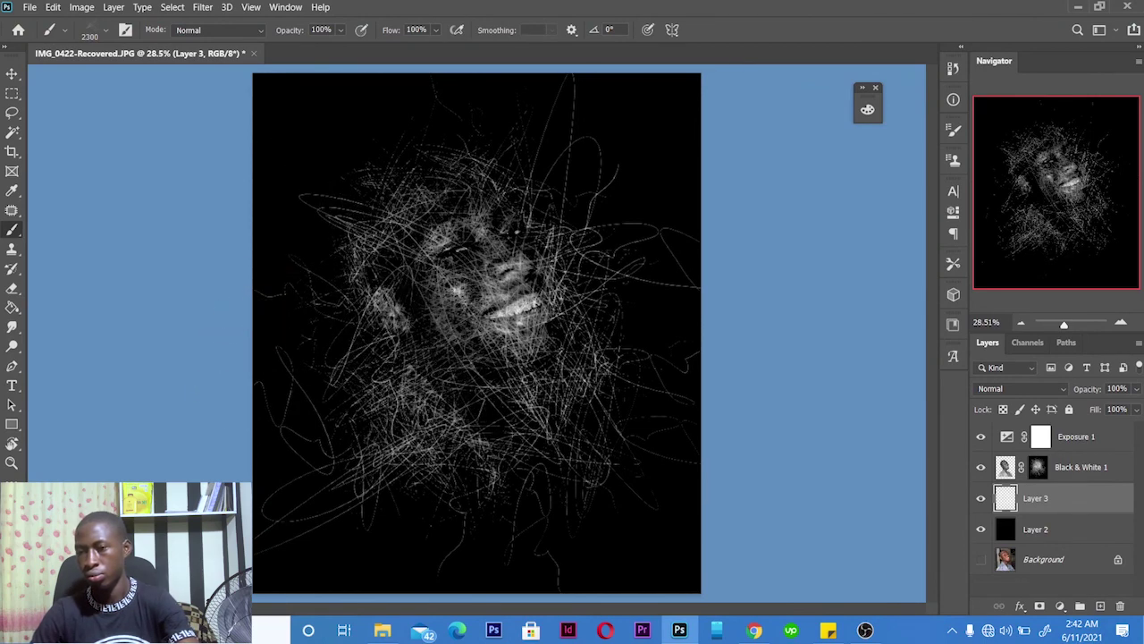
key(comma)
key(comma)
key(comma)
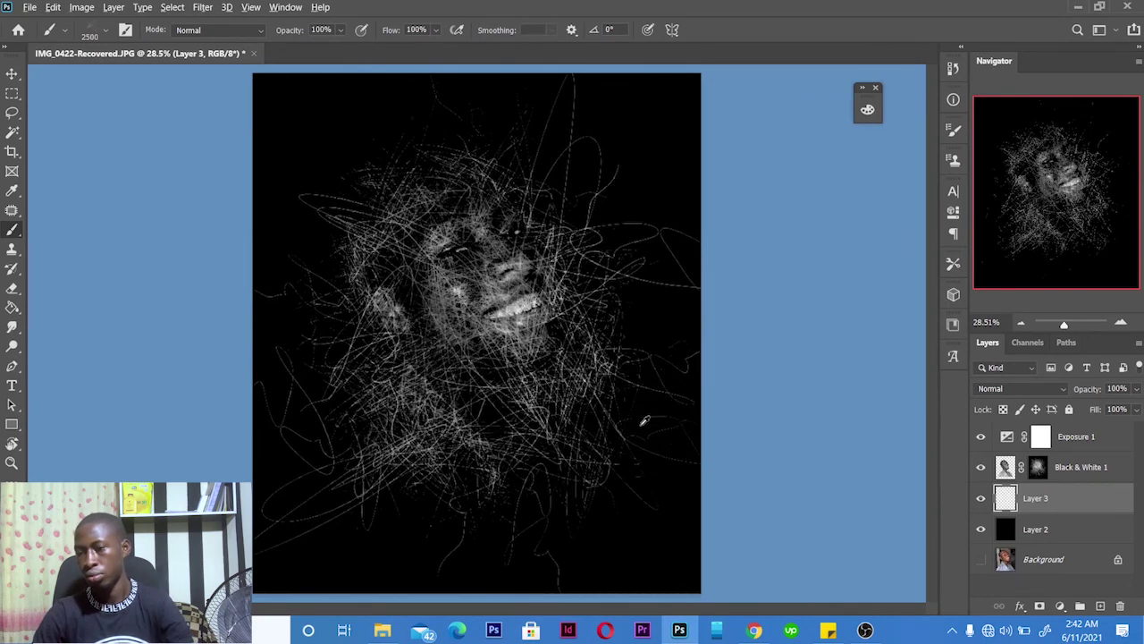